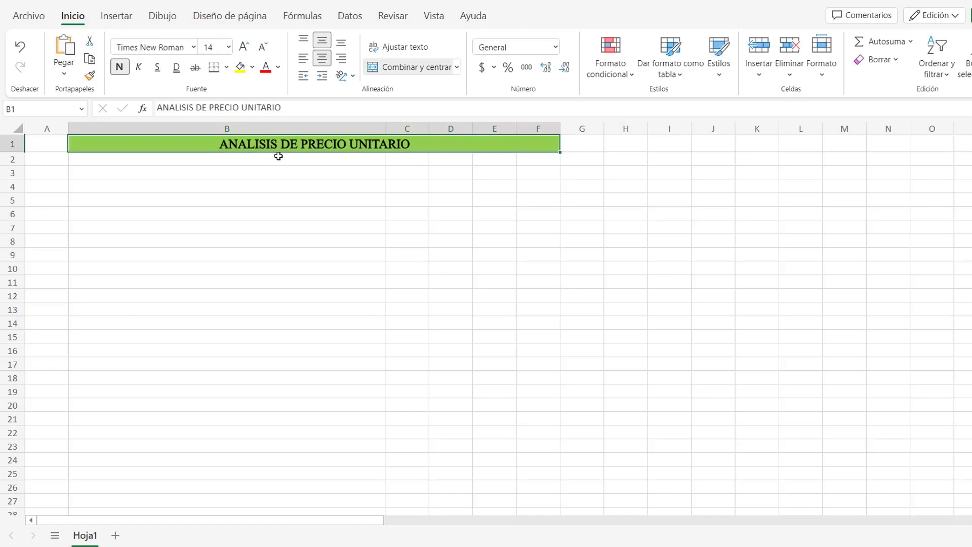
Merge B2:E2 and enter the description 'Aplicación de revoque con mortero 1:4 en fajas…'.
left_click_drag(278, 156, 537, 159)
left_click(408, 66)
double_click(378, 159)
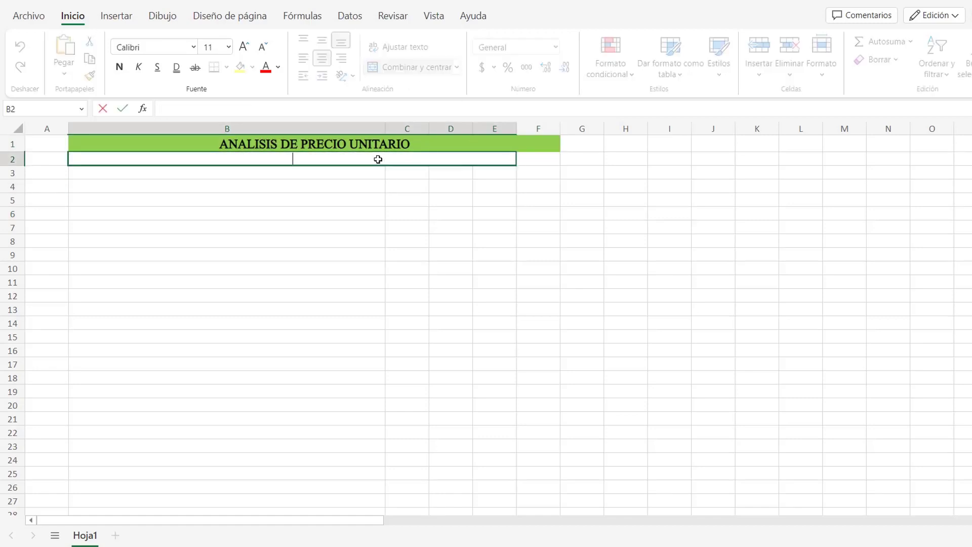
type("Aplicación ")
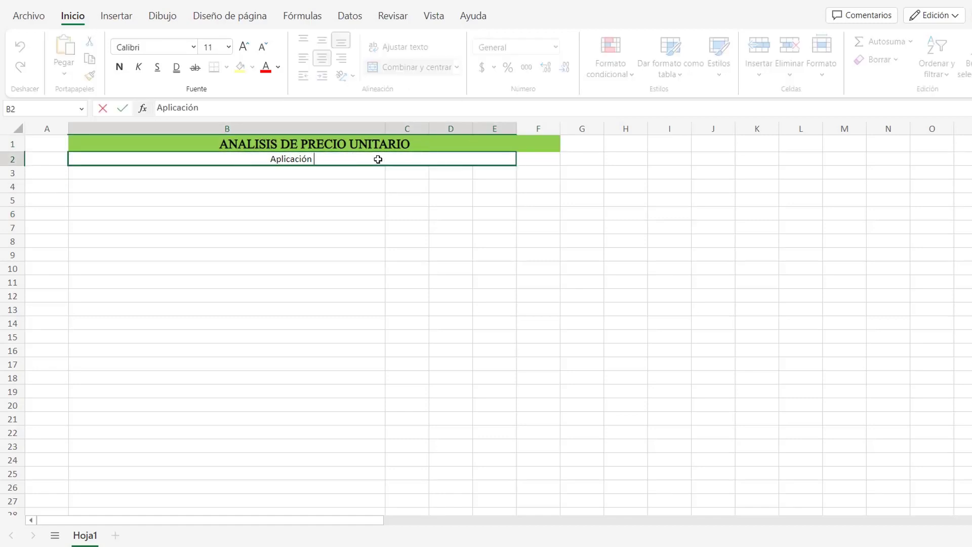
type("de revoque")
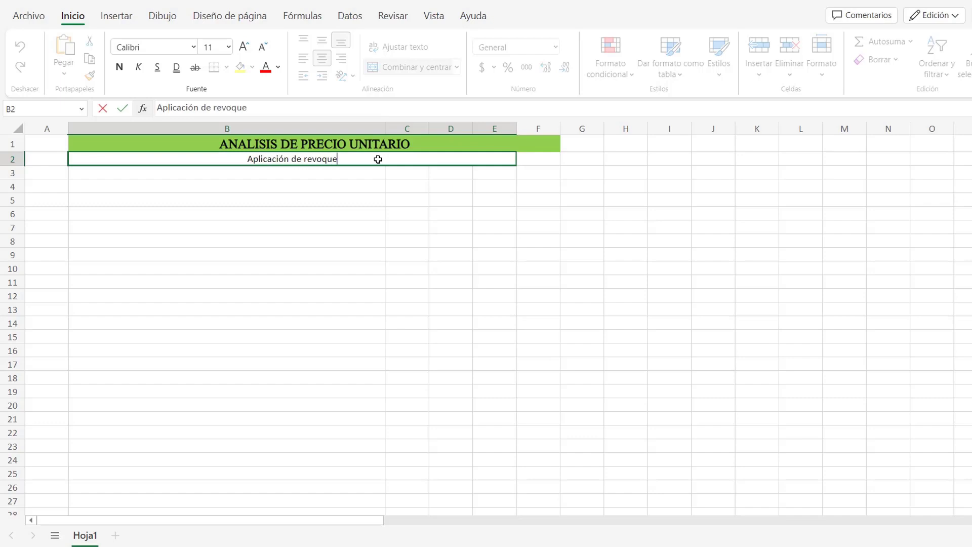
type(" con morter")
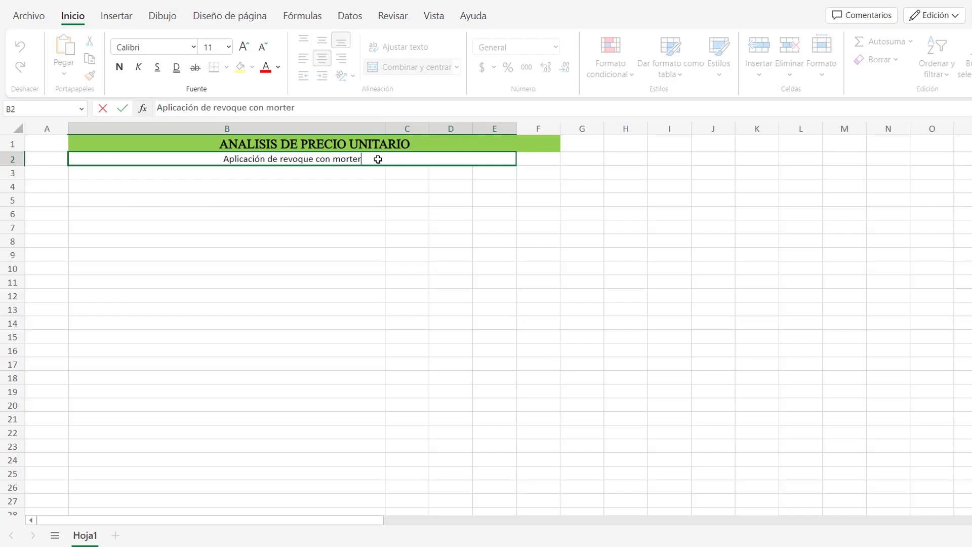
type("o 1:4 ")
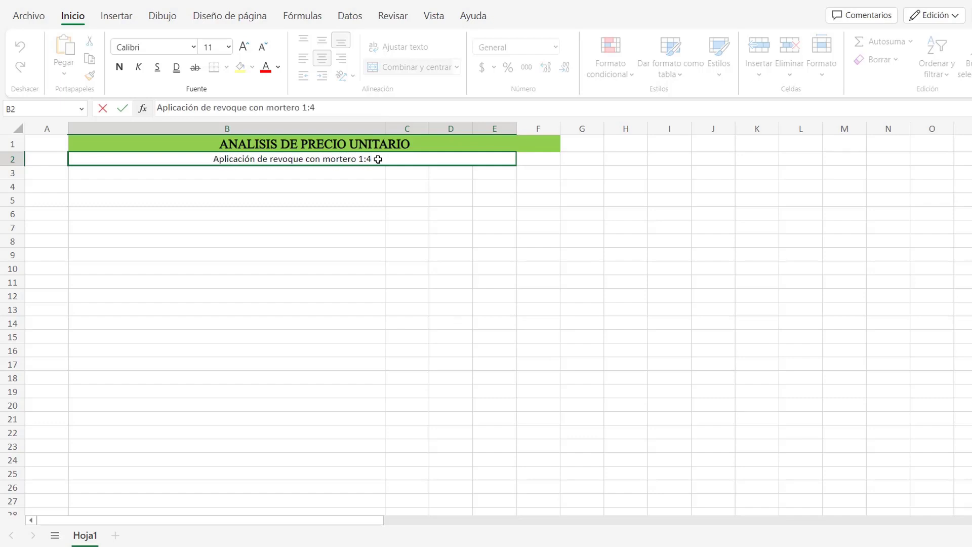
type("en fajas")
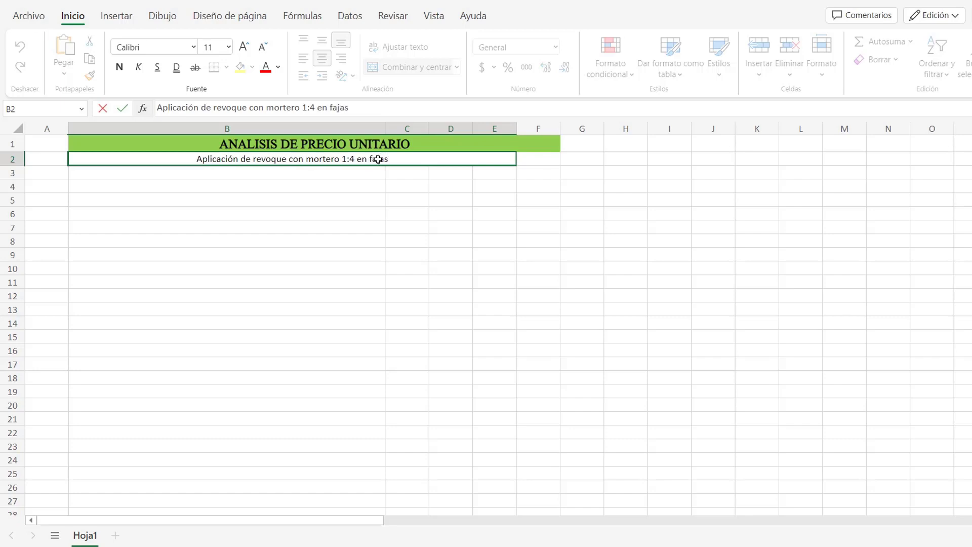
type(". I")
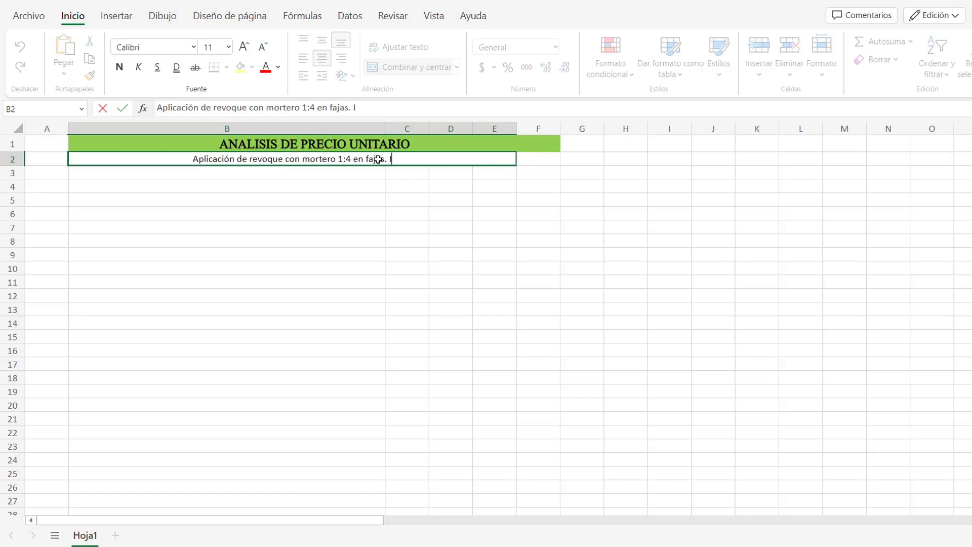
type("ncluye todo lo ")
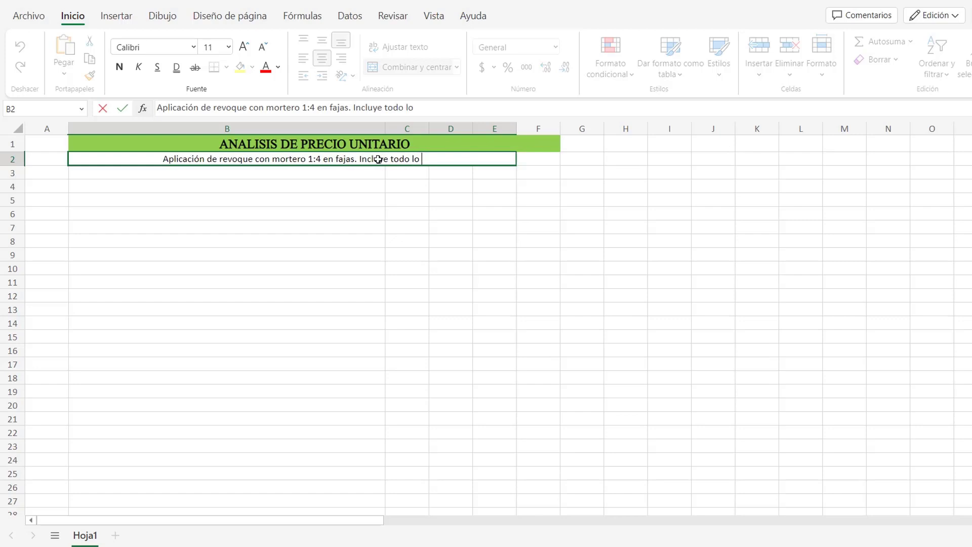
type("necesario p")
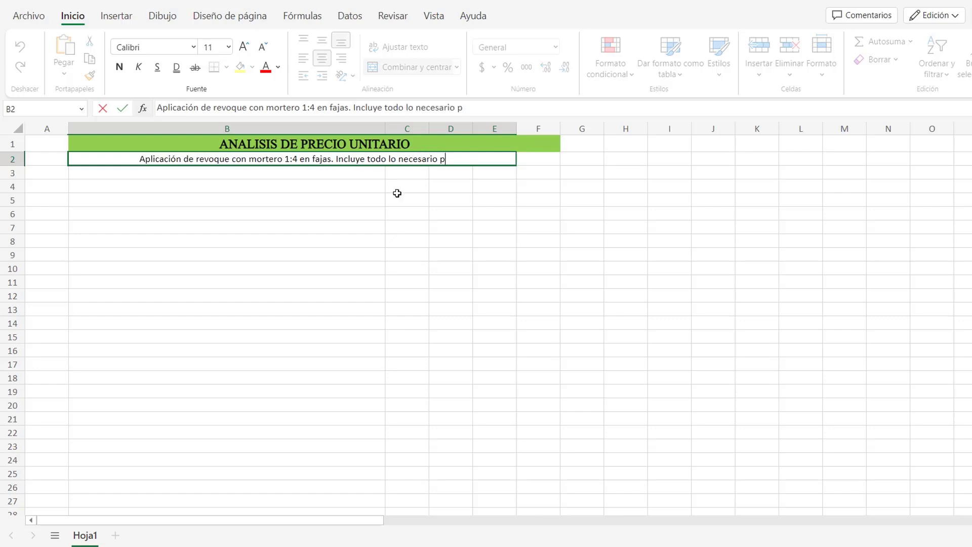
type("ara s")
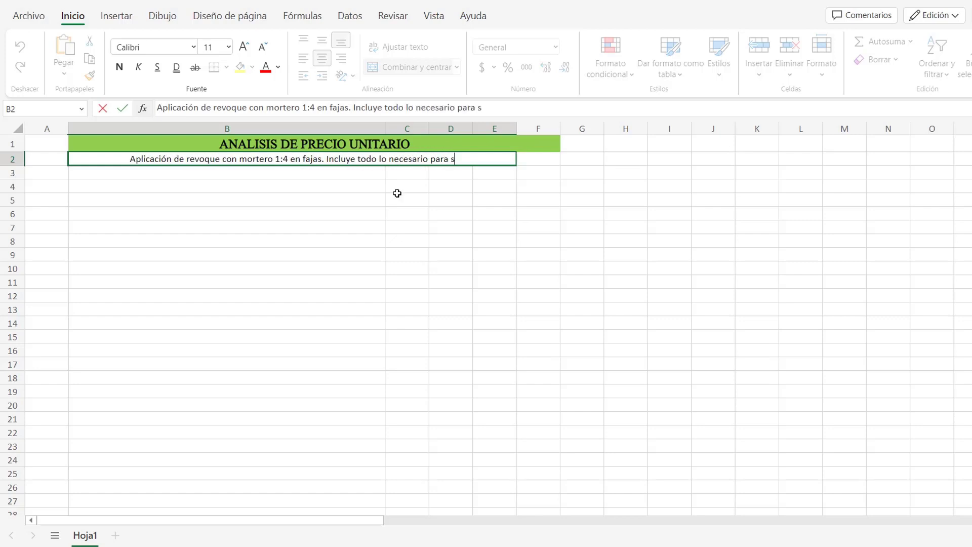
type("u correcta inst")
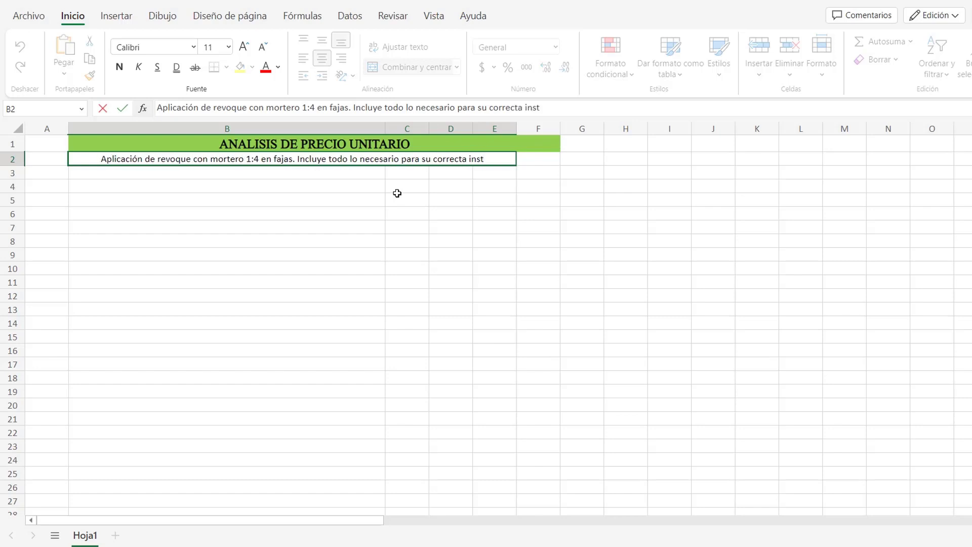
type("alación")
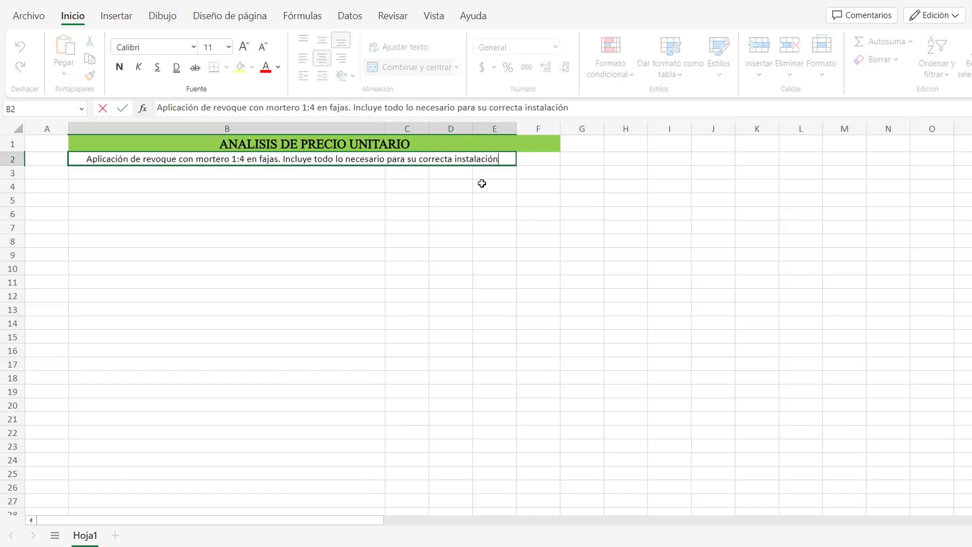
Enter a centred unit 'm' in F2, 'Rendimiento' in B3 and 'Jornada' in E3.
left_click(521, 158)
type("m")
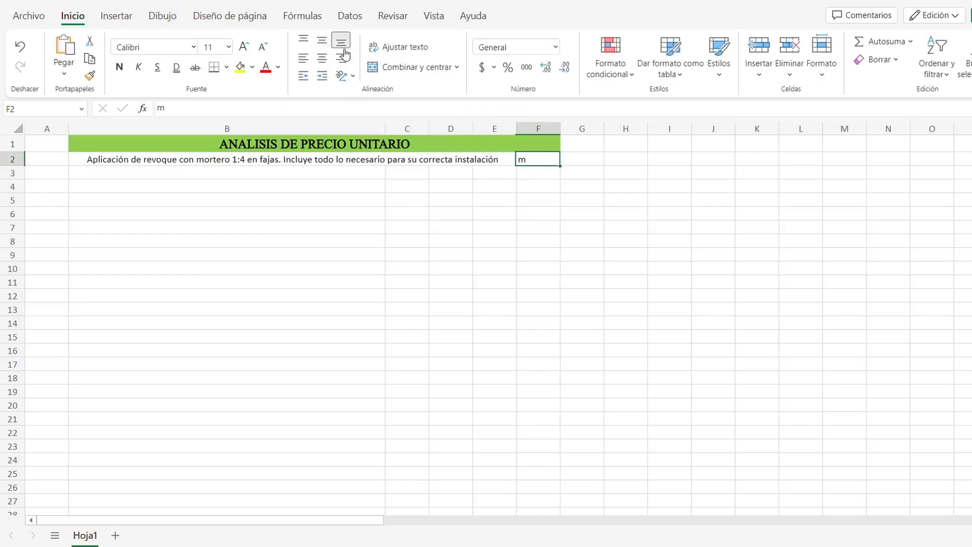
left_click(322, 57)
left_click(245, 173)
type("Rendimiento")
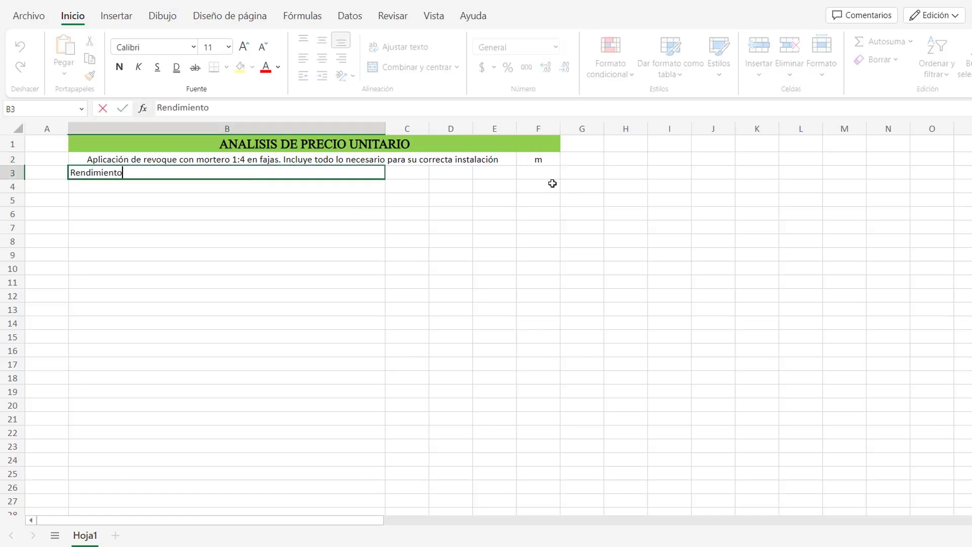
left_click(493, 176)
type("Jorn")
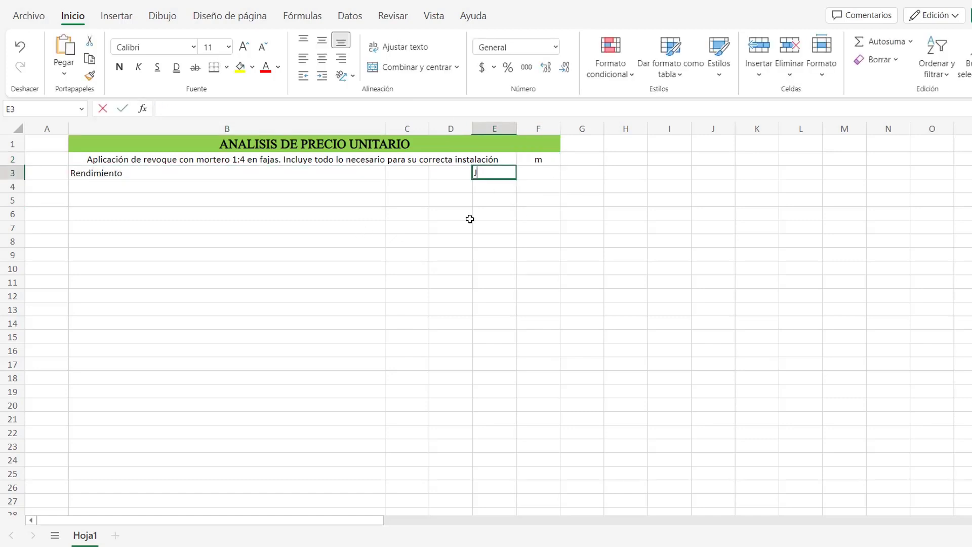
type("ada")
left_click(404, 175)
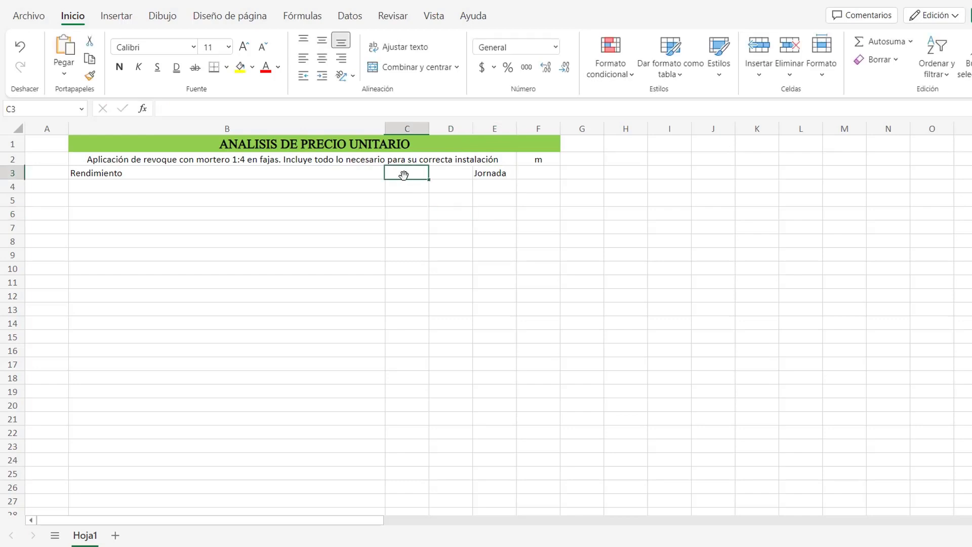
Add colons so the labels read 'Rendimiento:' and 'Jornada:'.
left_click(313, 172)
left_click(247, 106)
type(":")
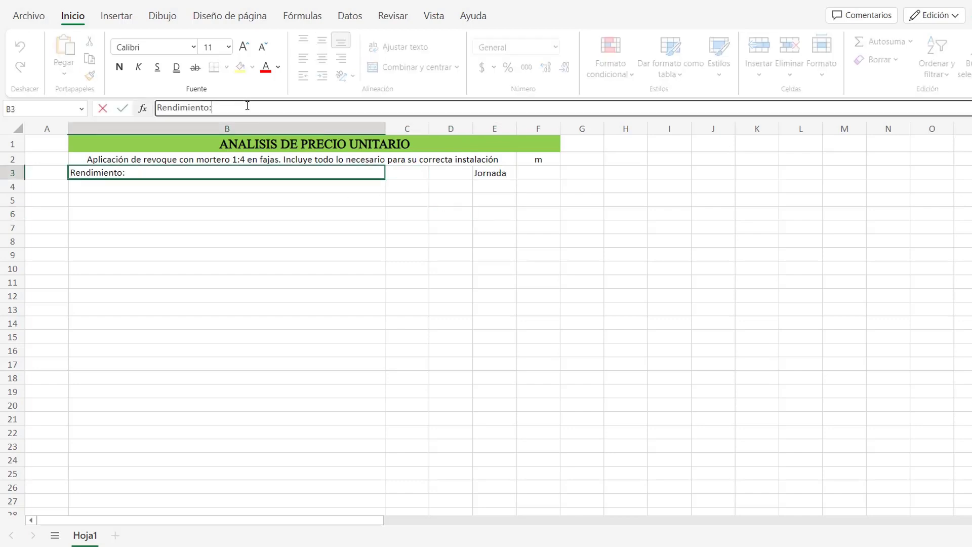
left_click(482, 174)
left_click(274, 106)
type(":")
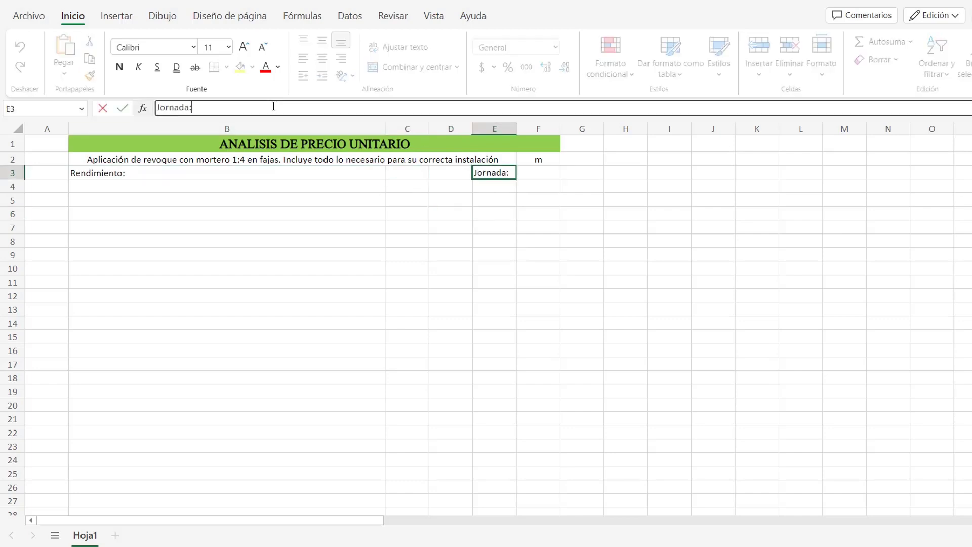
left_click(538, 201)
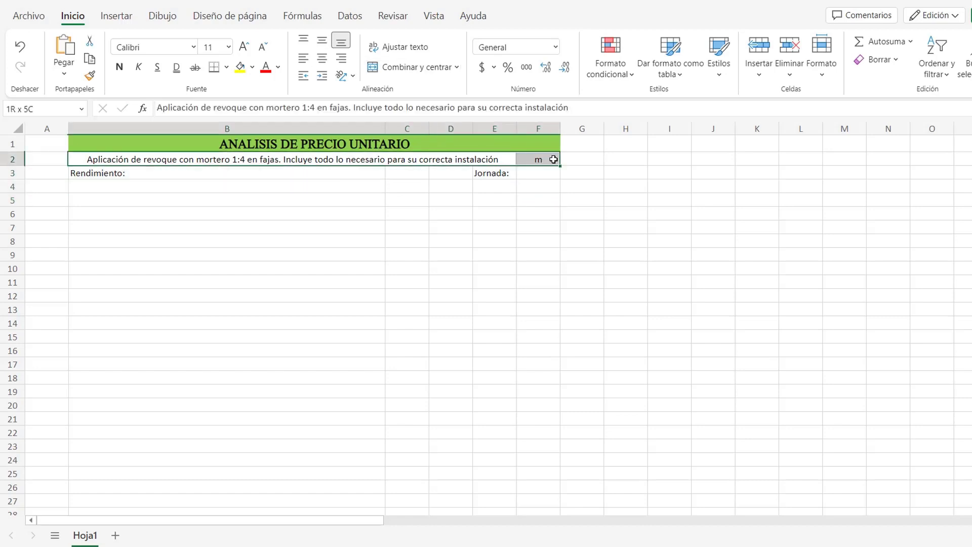
Put outside borders around B2:F2, B3:C3 and E3:F3.
left_click_drag(271, 160, 552, 160)
left_click(227, 66)
left_click(253, 132)
left_click(226, 67)
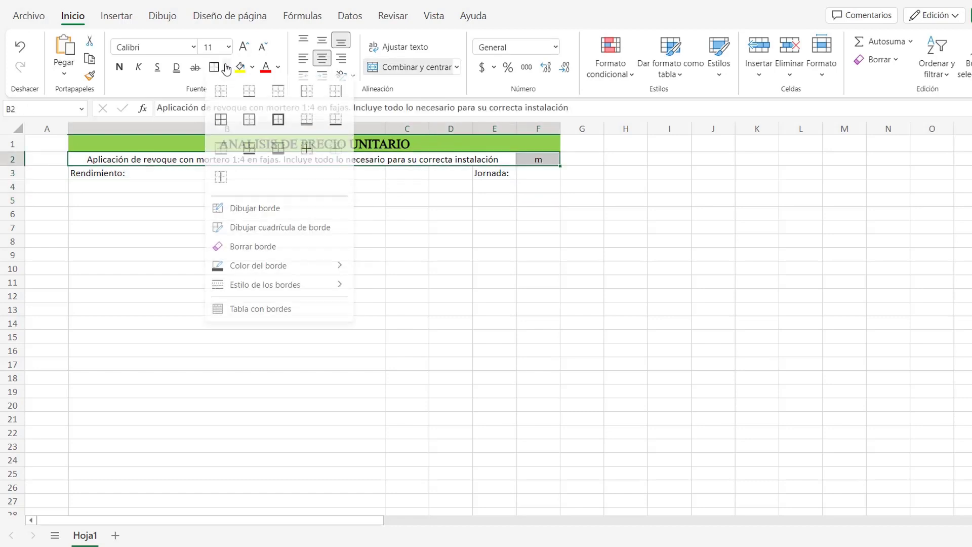
left_click(322, 174)
key("Down")
key("Down")
key("Down")
key("shift+Up")
left_click_drag(362, 180, 407, 174)
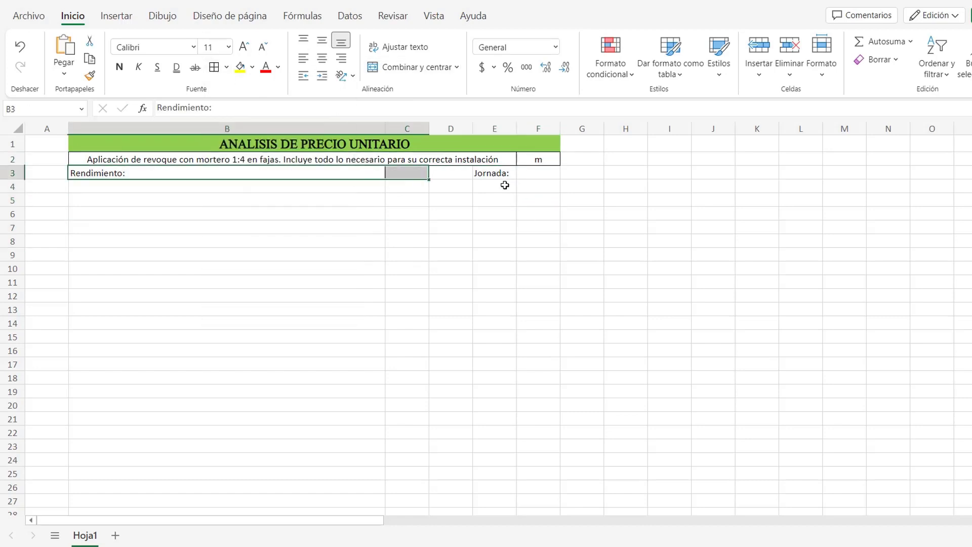
left_click_drag(491, 173, 538, 172)
left_click(214, 67)
Enter headers Descripción, Unidad, cantidad, costo and subtotal across B5:F5.
left_click(295, 199)
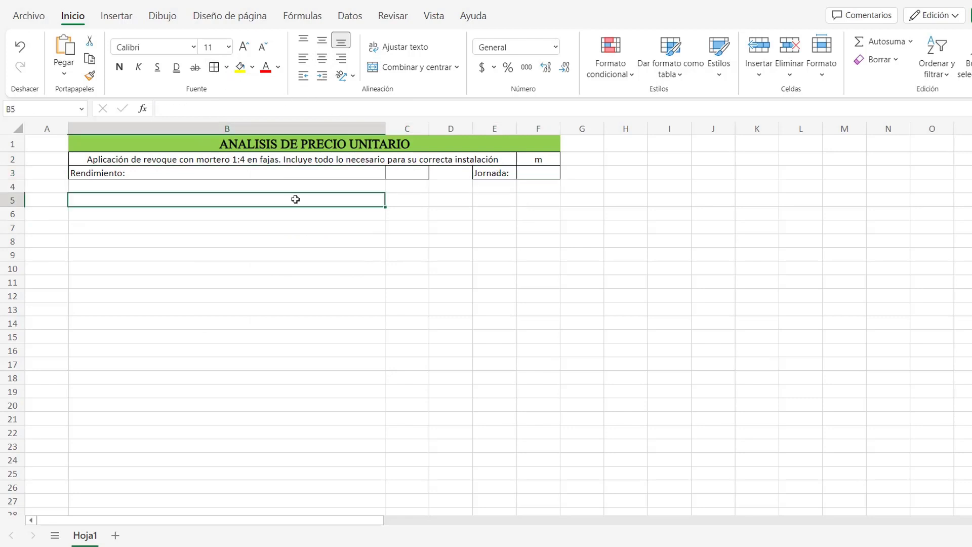
type("Descripc")
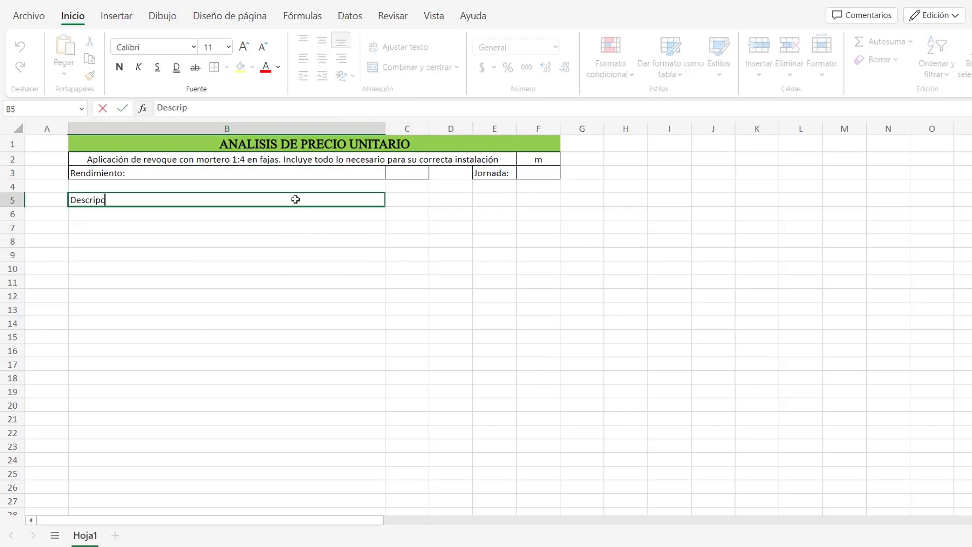
type("ión")
key("Tab")
type("Unid")
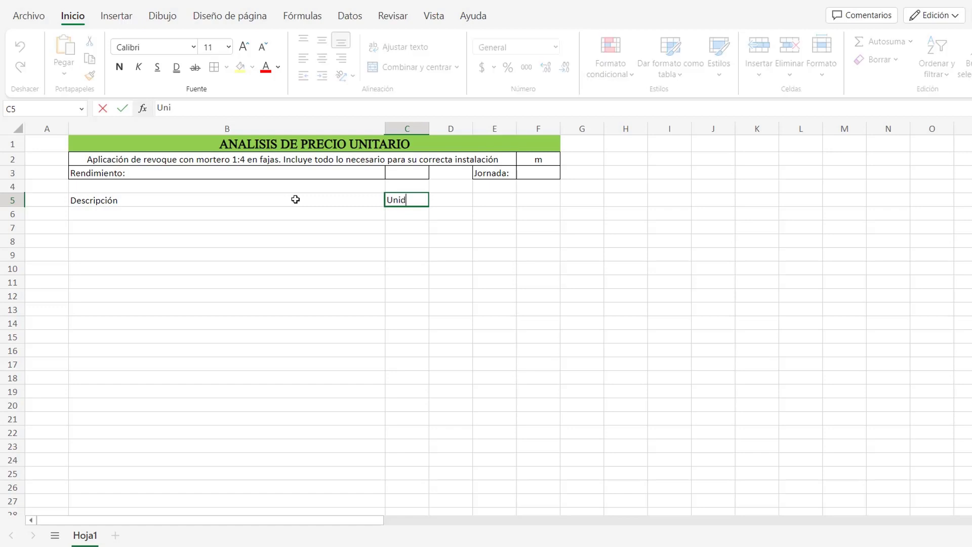
type("ad")
key("Tab")
type("c")
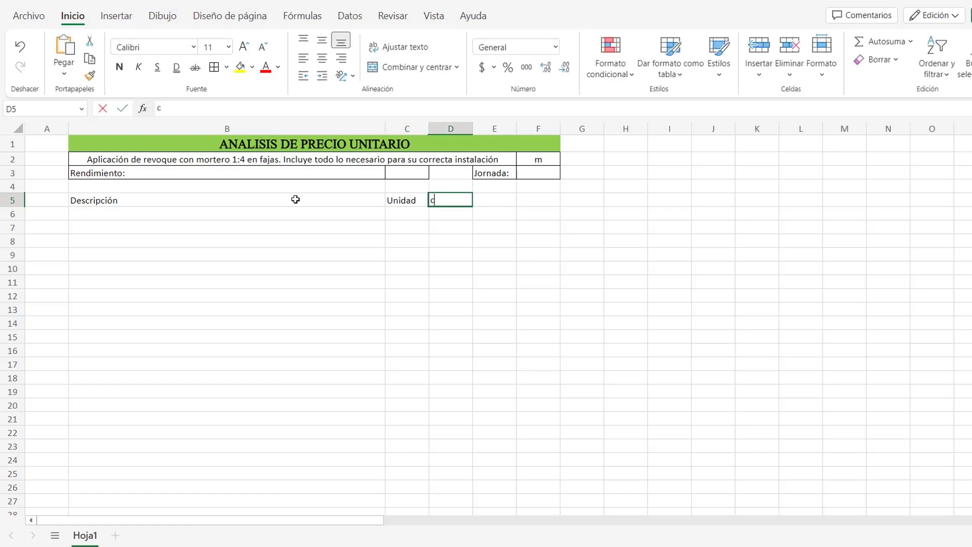
type("antidad")
key("Tab")
type("costo")
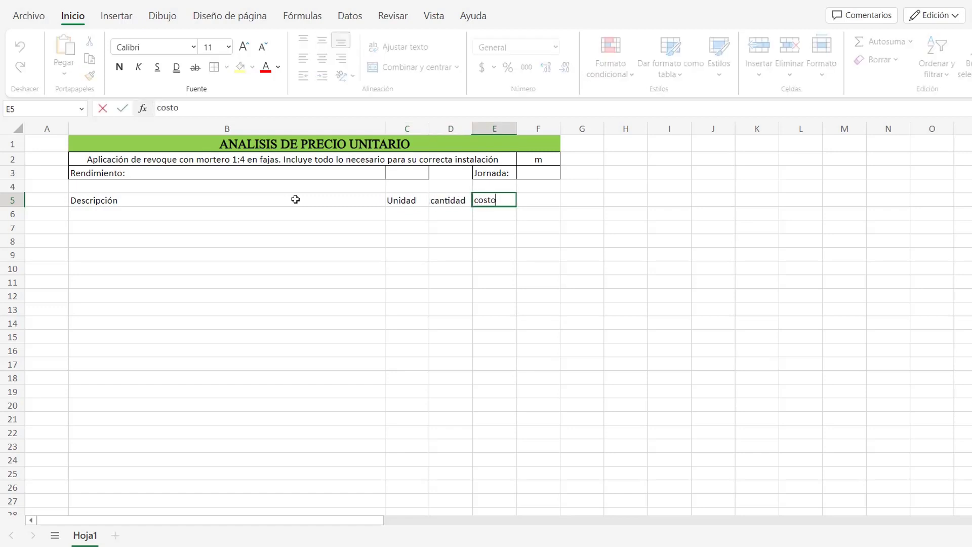
key("Tab")
type("sub")
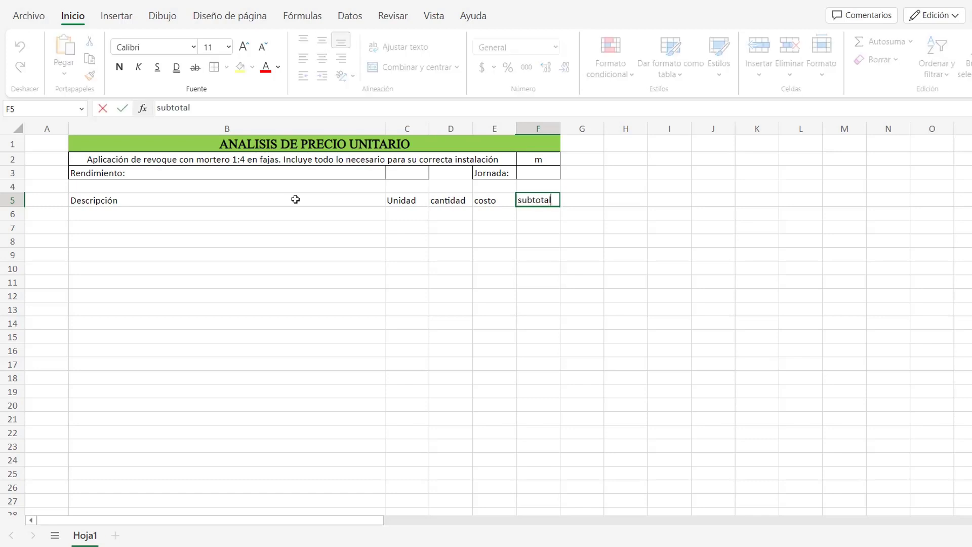
left_click(536, 294)
Make the B5:F5 headers centred and bold.
left_click_drag(360, 201, 553, 201)
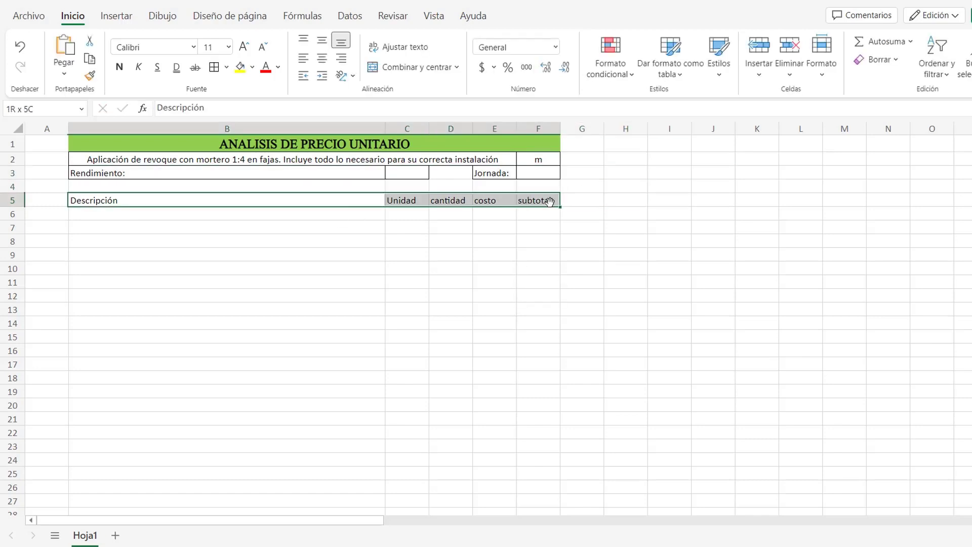
left_click(322, 59)
left_click(120, 66)
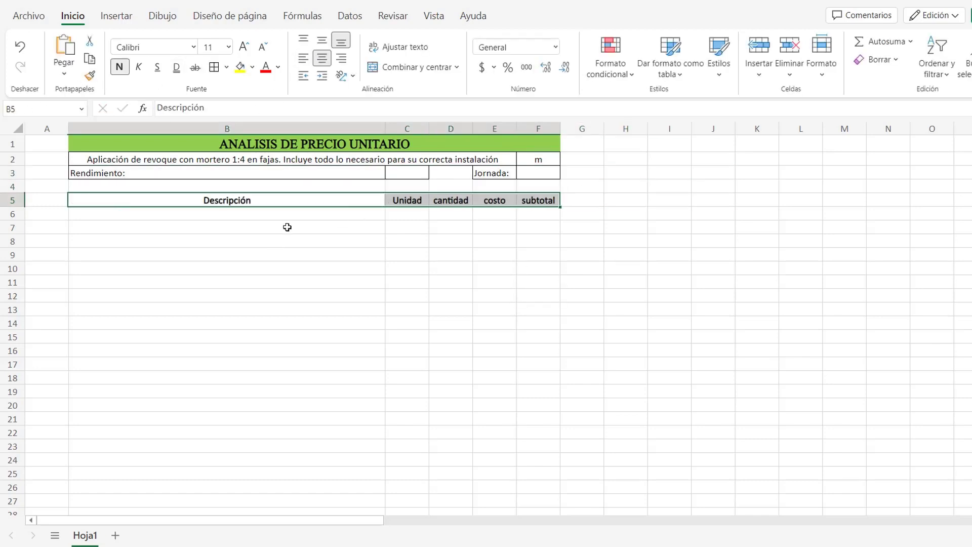
Border the header row and list Materiales, the 1:4 mortar, Mano de obra and the 1 oficial + 1 ayudante crew.
left_click(213, 71)
left_click(284, 212)
type("Mater")
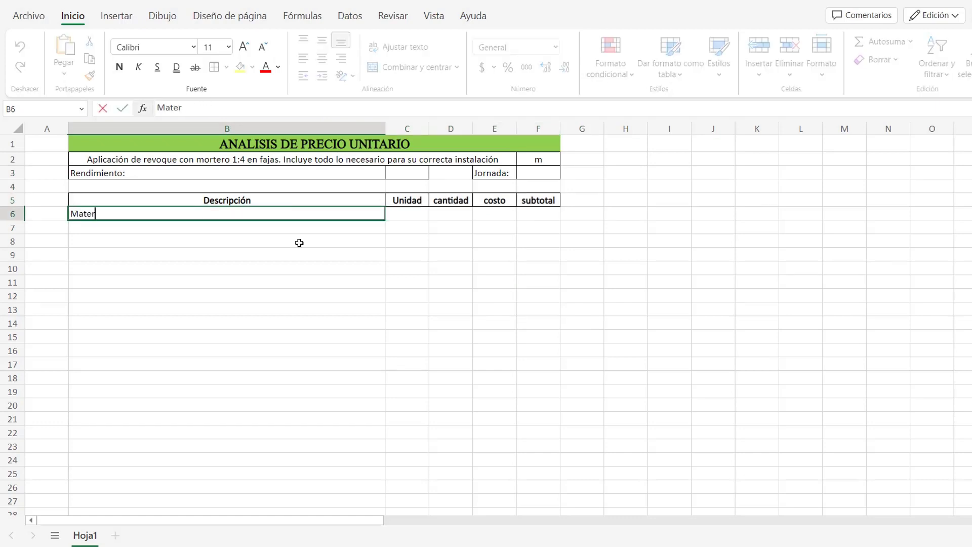
type("iales")
key("Return")
type("M")
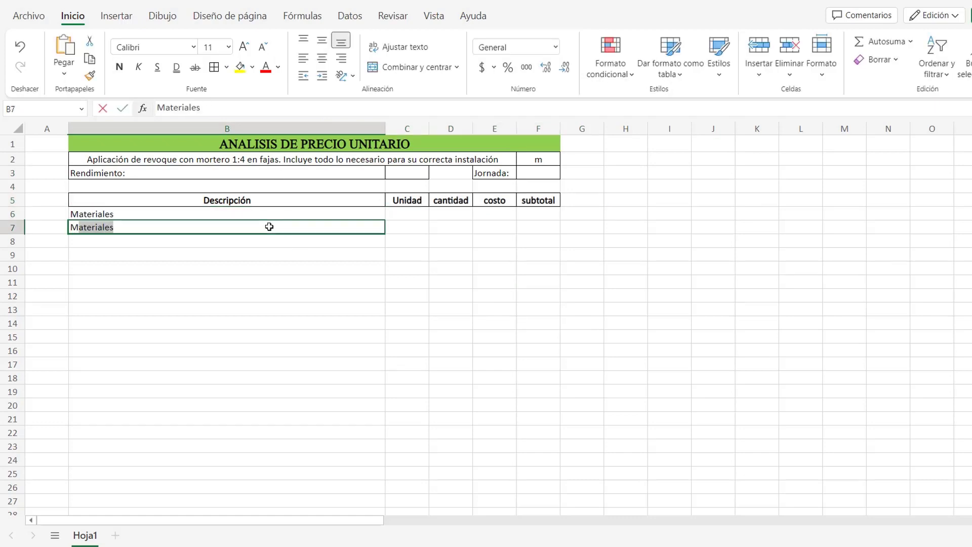
type("ortero 1:4")
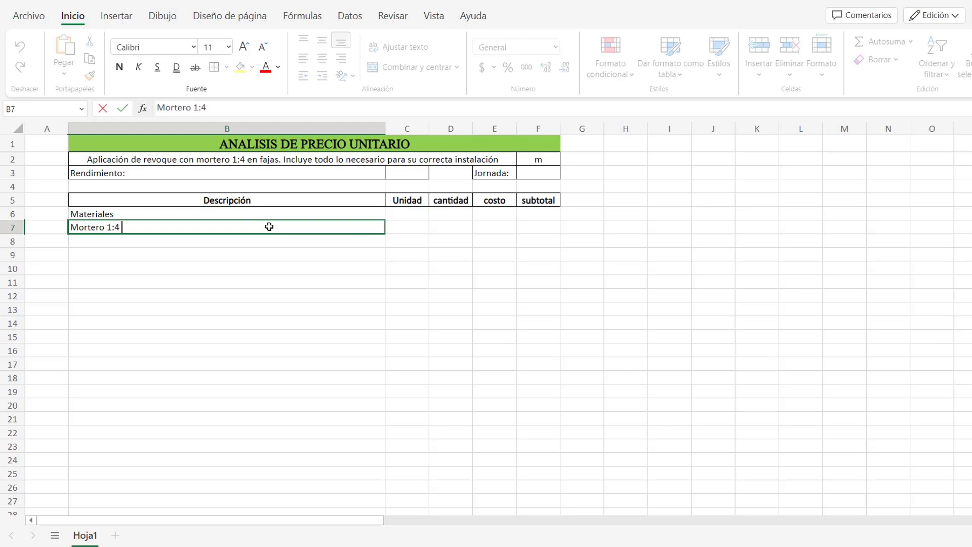
type(" de revoque ")
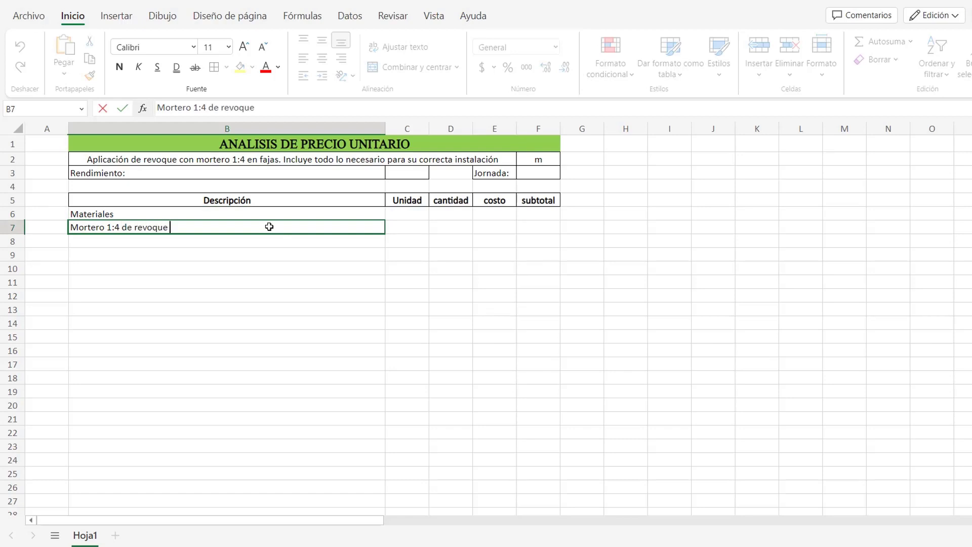
type("preparado en obra")
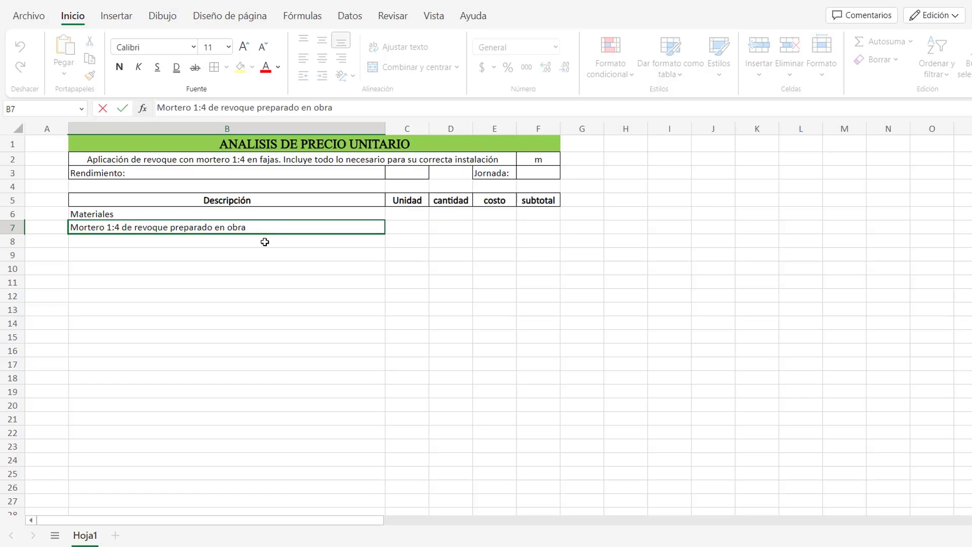
key("Return")
type("Mano de obra")
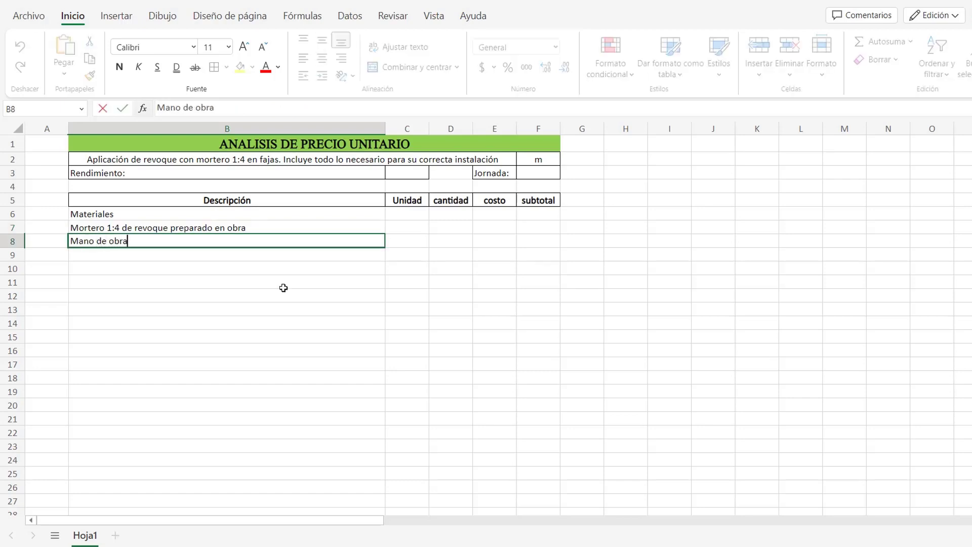
key("Return")
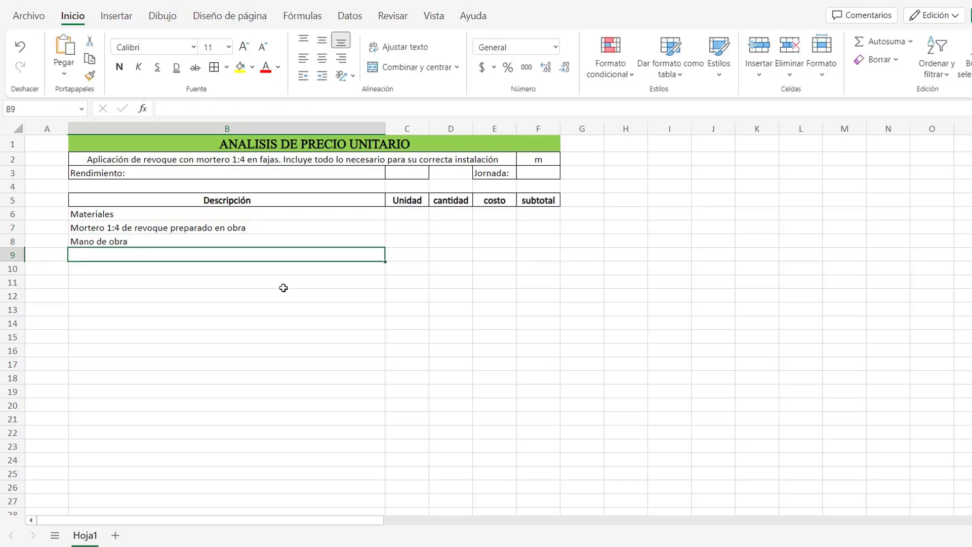
type("Cuadrilla")
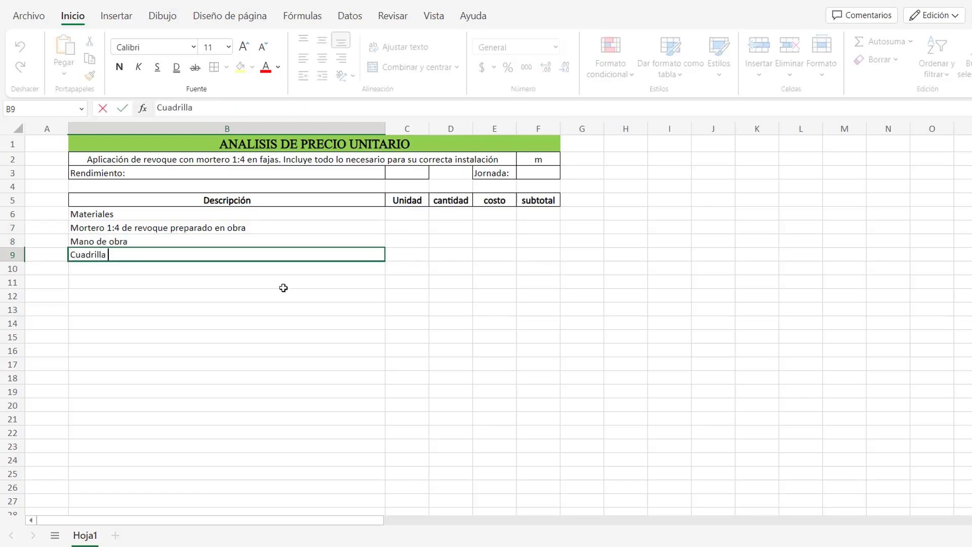
type(" 1 oficial +")
type(" 1 ayudante")
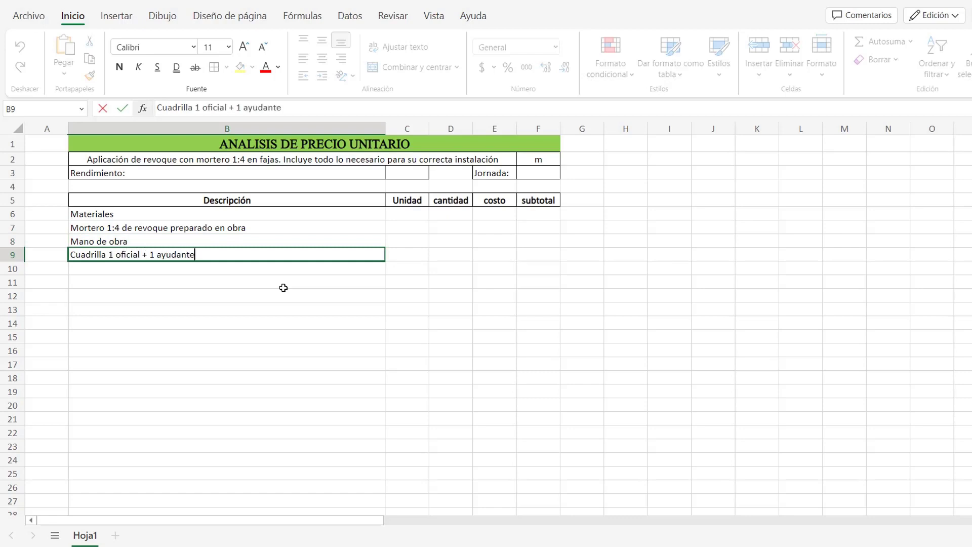
key("Return")
Add Herramienta, Herramienta menor, Transporte and the final item in rows 10–13.
type("Herramienta")
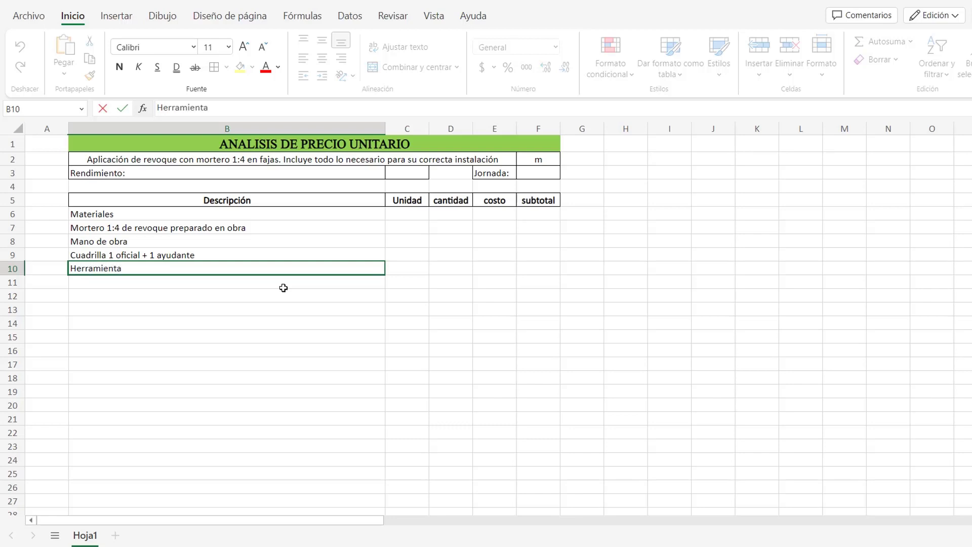
key("Return")
type("Herra")
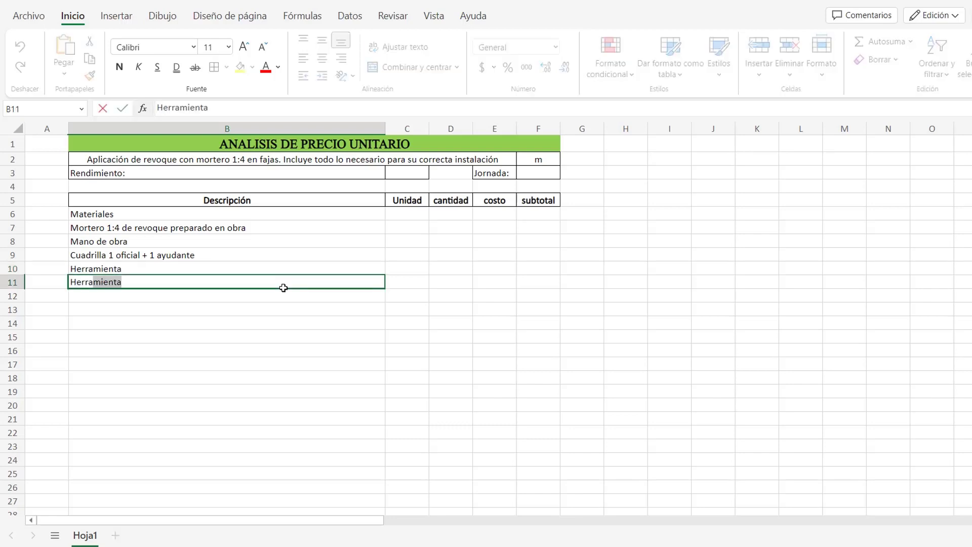
type("mienta menor")
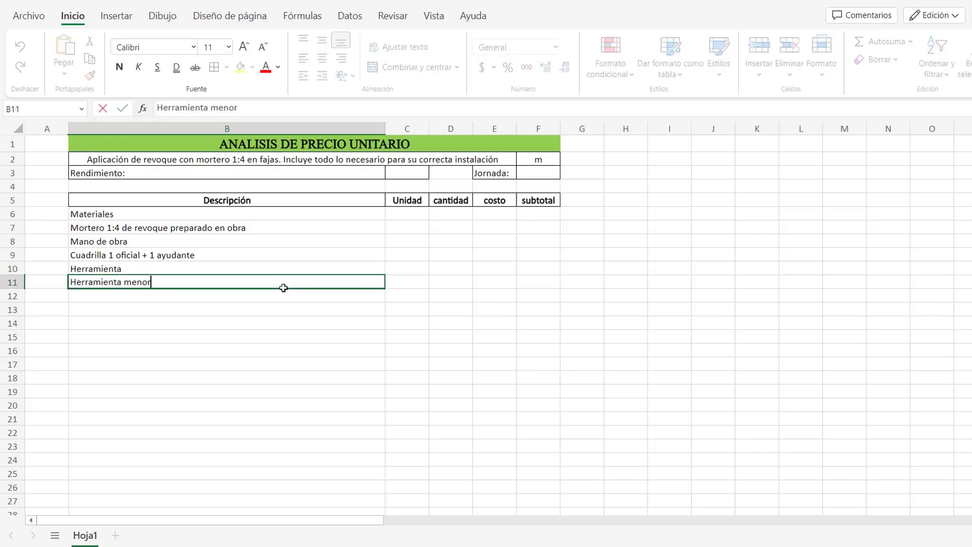
key("Return")
type("Transporte")
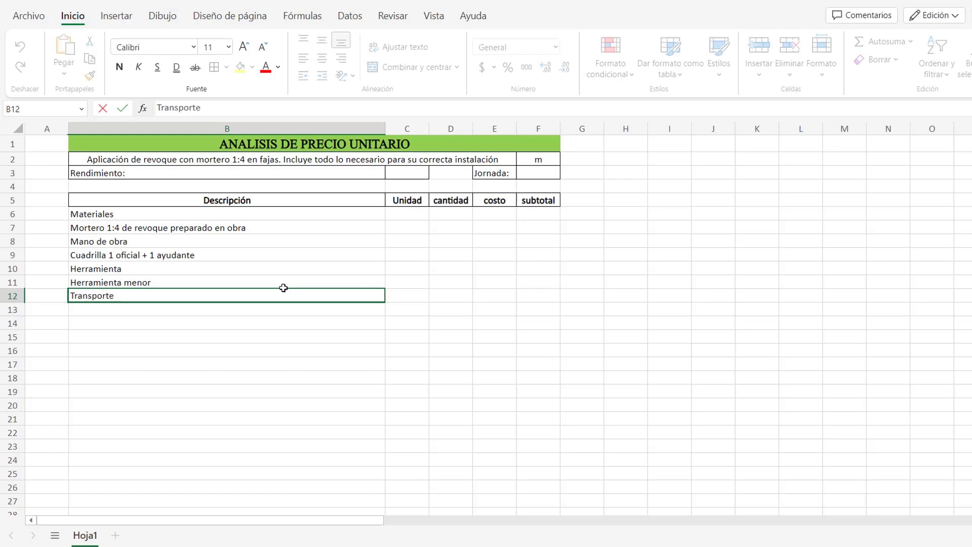
key("Return")
type("Acarreo interno de los materiales")
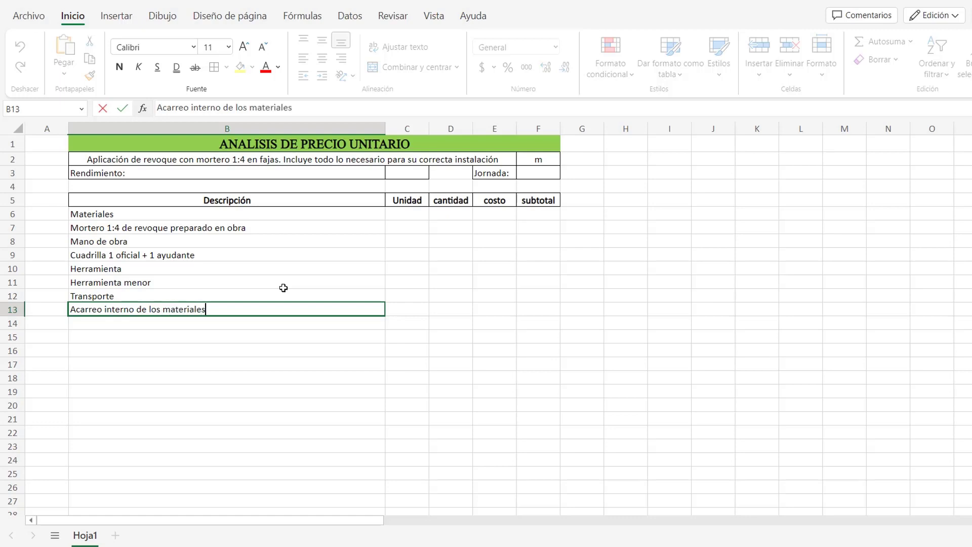
key("Return")
Merge B6:E6 with Materiales left-aligned and bold, and copy that format to Mano de obra.
mouse_move(187, 214)
left_mouse_down()
mouse_move(482, 224)
mouse_move(482, 215)
left_mouse_up()
left_click(434, 66)
left_click(303, 58)
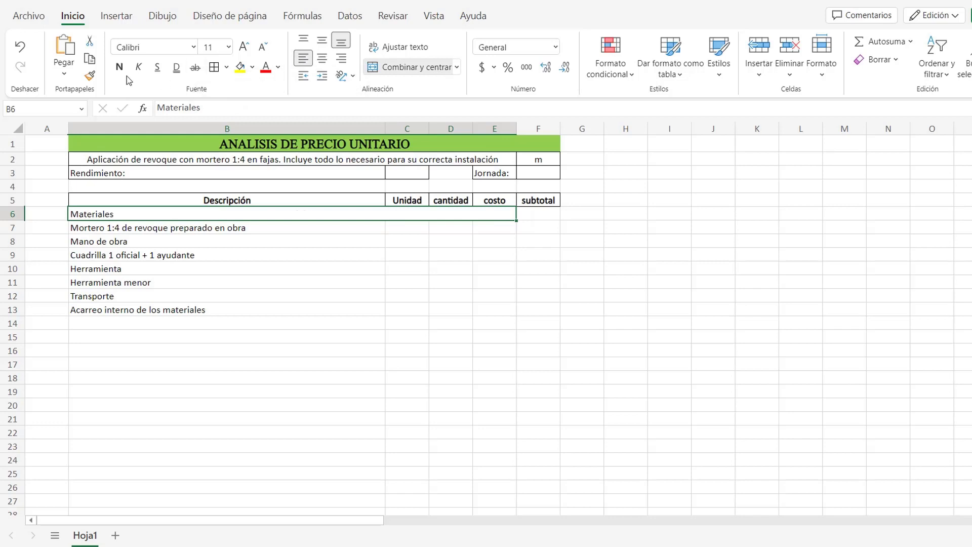
left_click(119, 67)
double_click(91, 77)
left_click(142, 238)
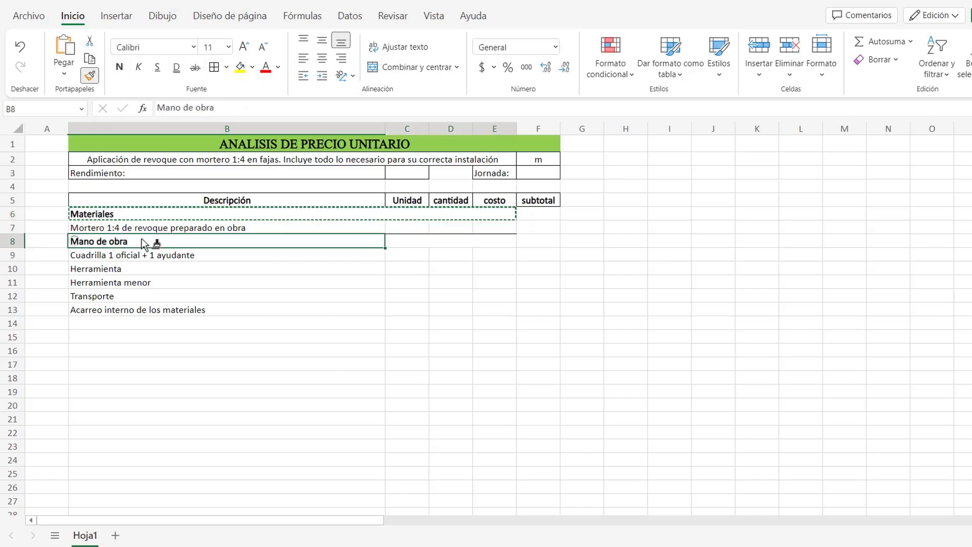
Apply the heading format to Herramienta and Transporte, and put all borders on B6:F13.
left_click(143, 269)
left_click(126, 298)
left_click(119, 67)
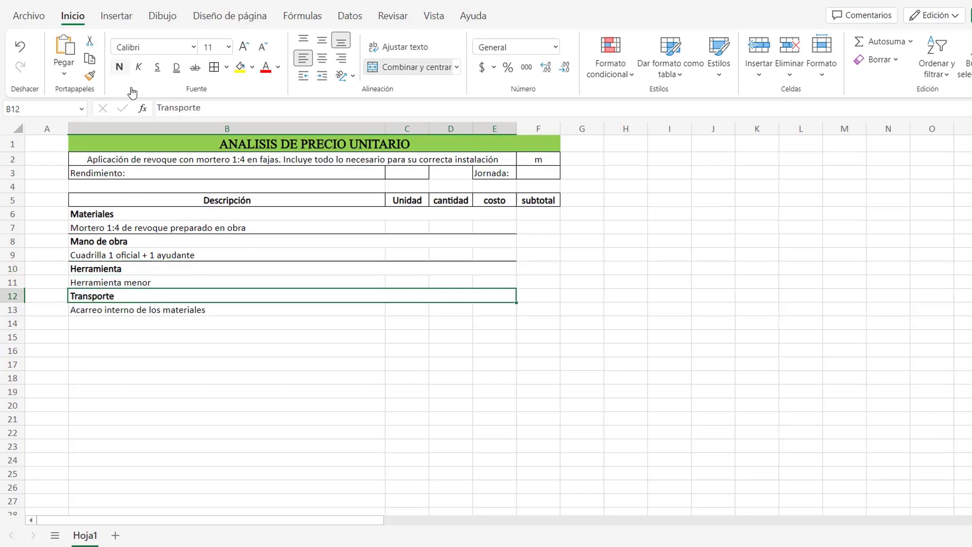
left_click_drag(187, 215, 538, 310)
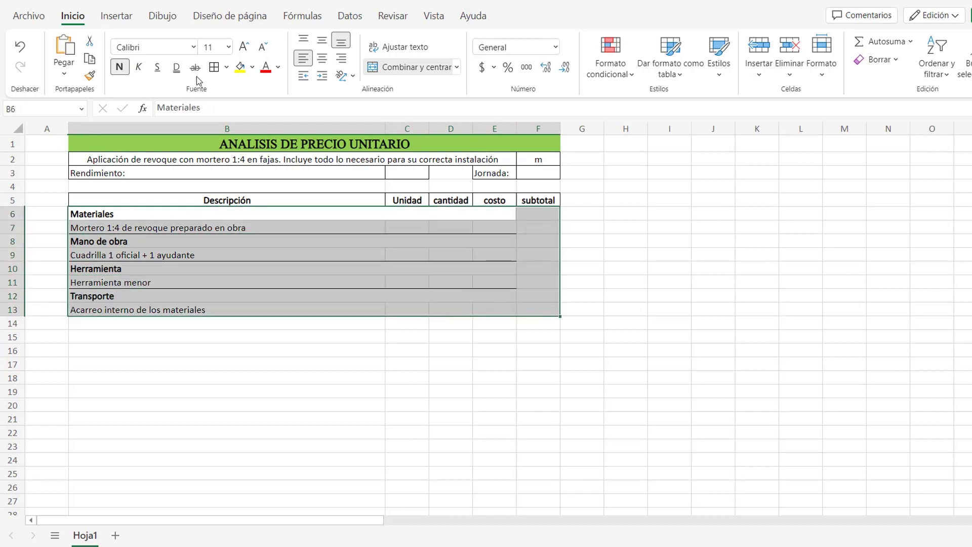
left_click(214, 68)
Add a bold, light-green 'Total (m)' row merged across B14:E14.
left_click(256, 323)
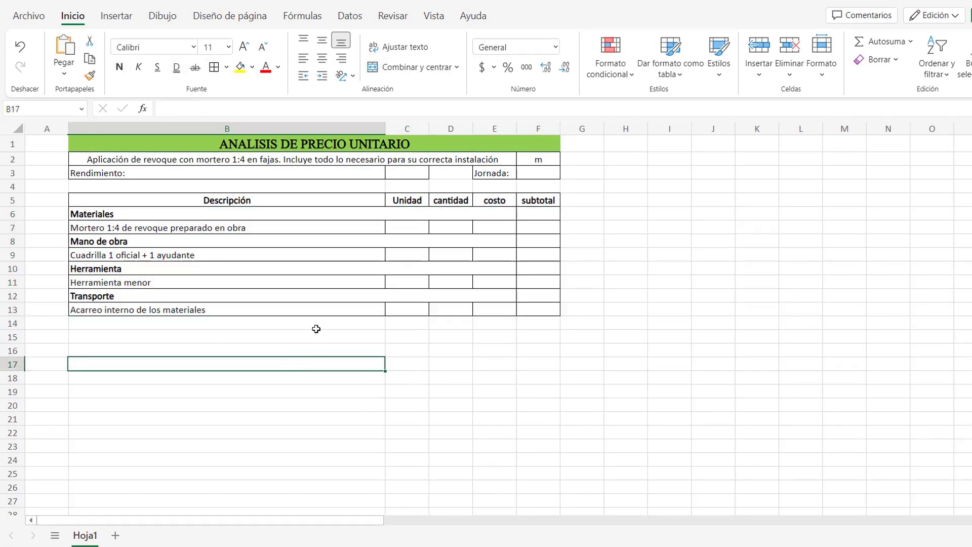
left_click_drag(317, 327, 479, 324)
left_click(417, 67)
left_click(494, 472)
left_click(445, 325)
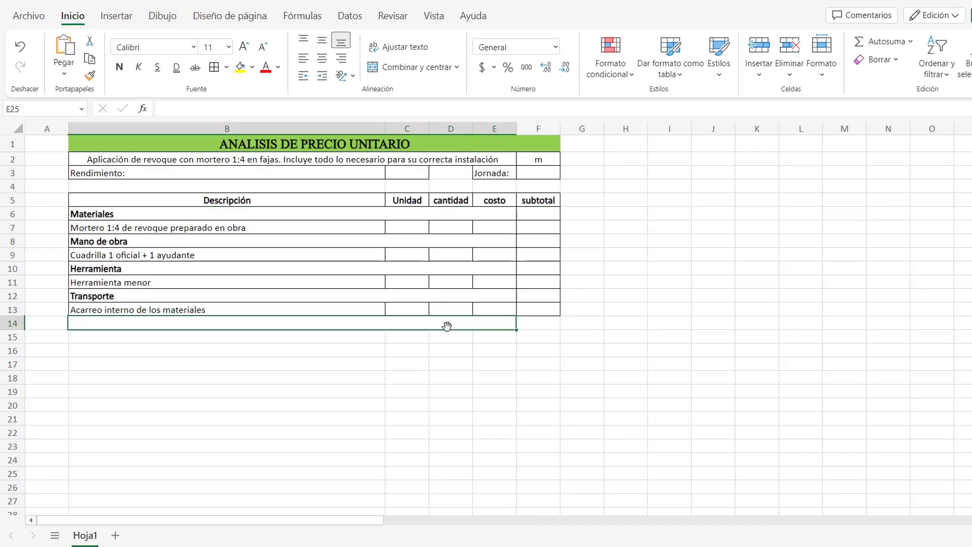
type("Total (")
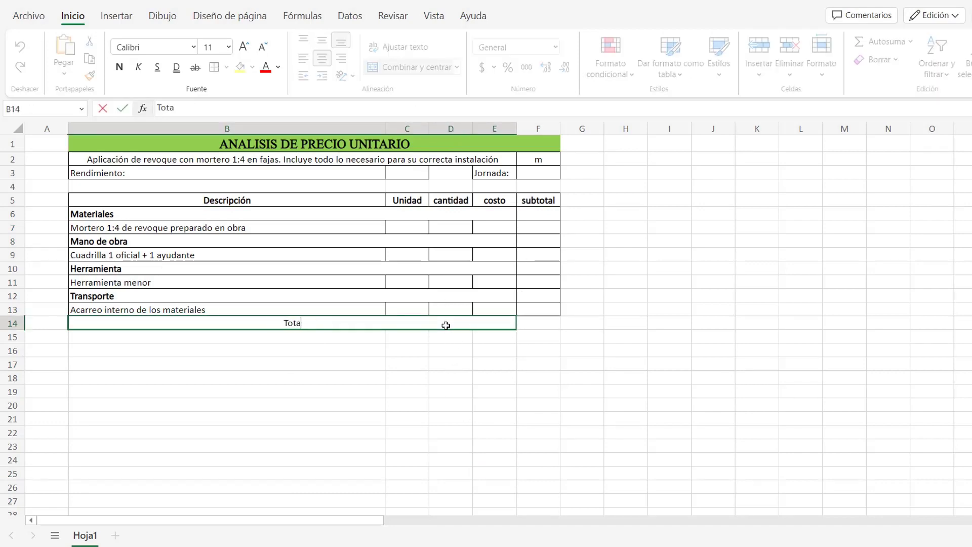
type("m)")
left_click_drag(504, 324, 537, 324)
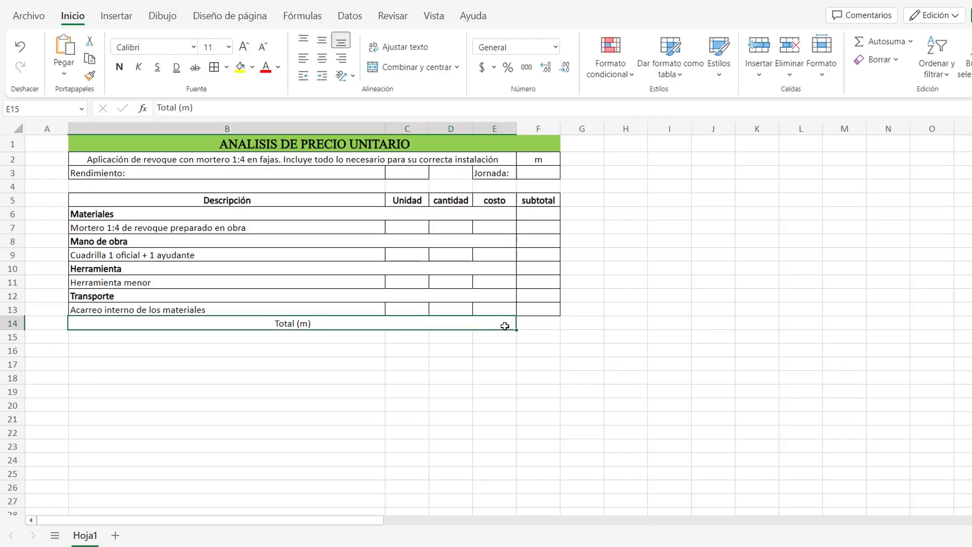
left_click(252, 67)
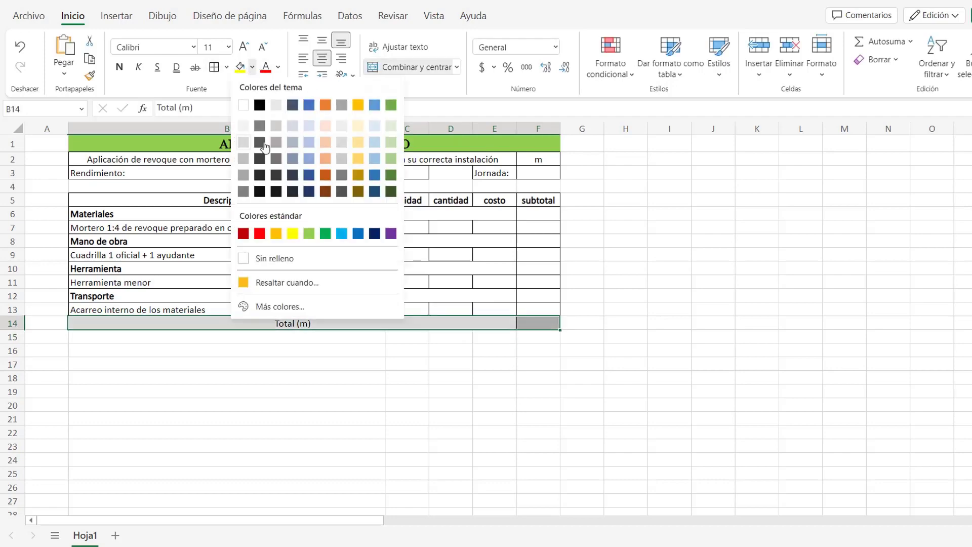
left_click(389, 126)
key("ctrl+n")
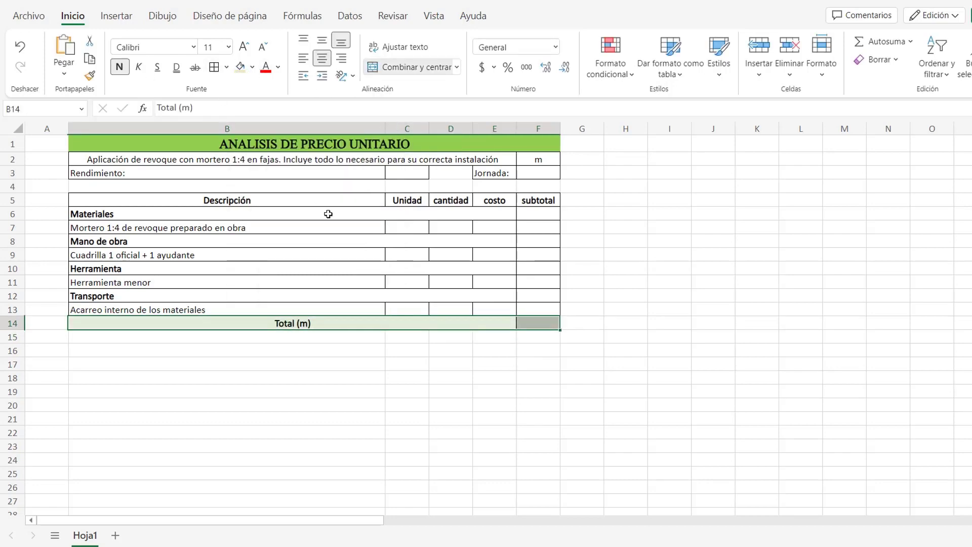
Fill the header row B5:F5 light green as well.
left_click_drag(324, 201, 537, 200)
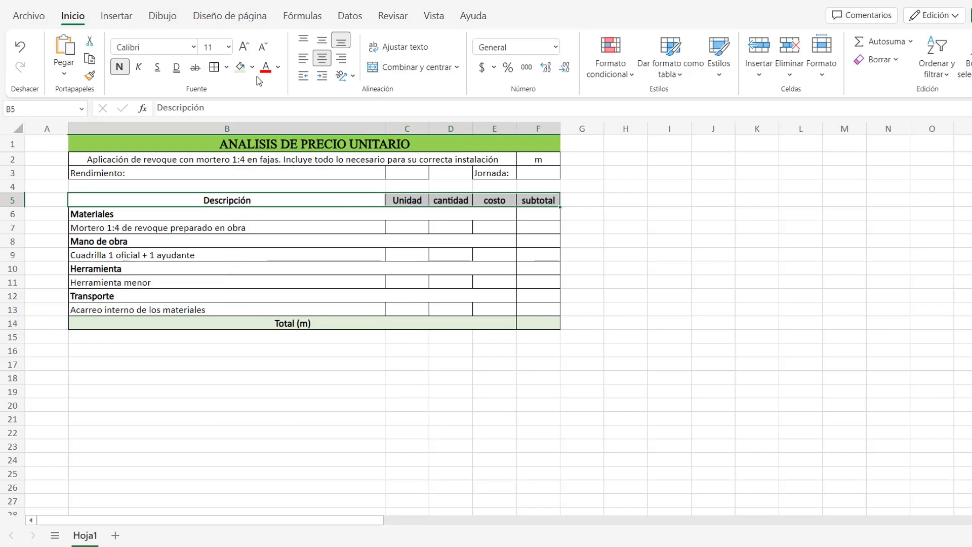
left_click(240, 67)
left_click(601, 293)
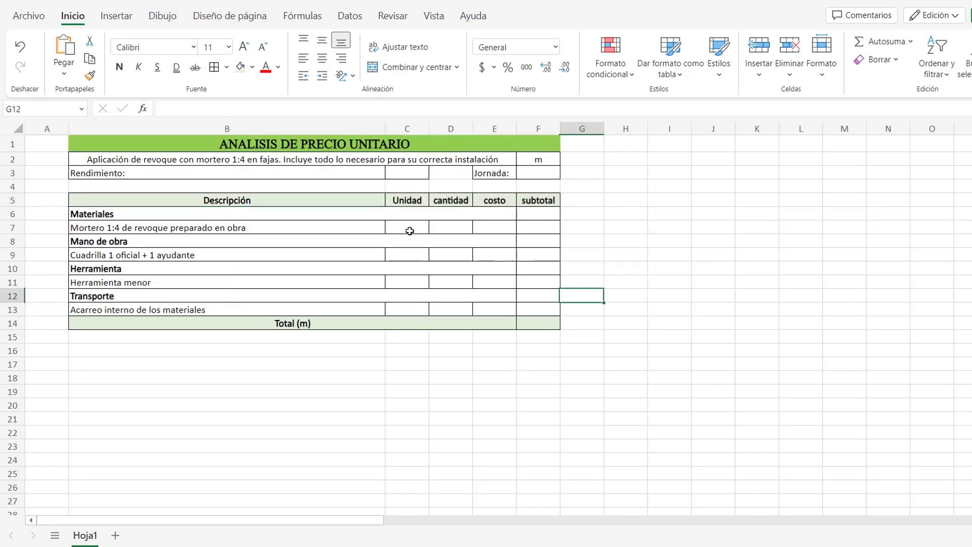
Enter centred units m3 for the mortar in C7 and jor for the crew in C9.
left_click(409, 202)
left_click(410, 226)
type("m")
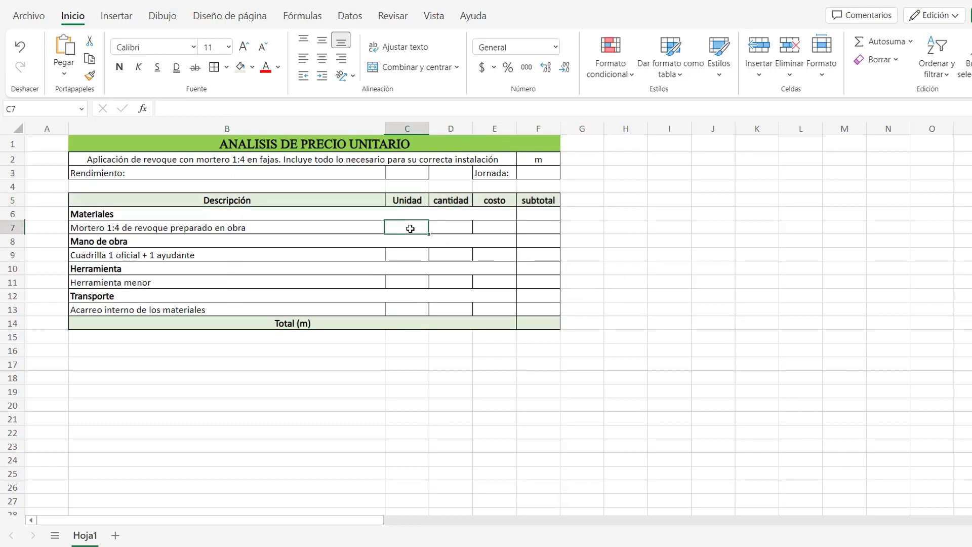
type("3")
left_click(425, 254)
left_click(392, 223)
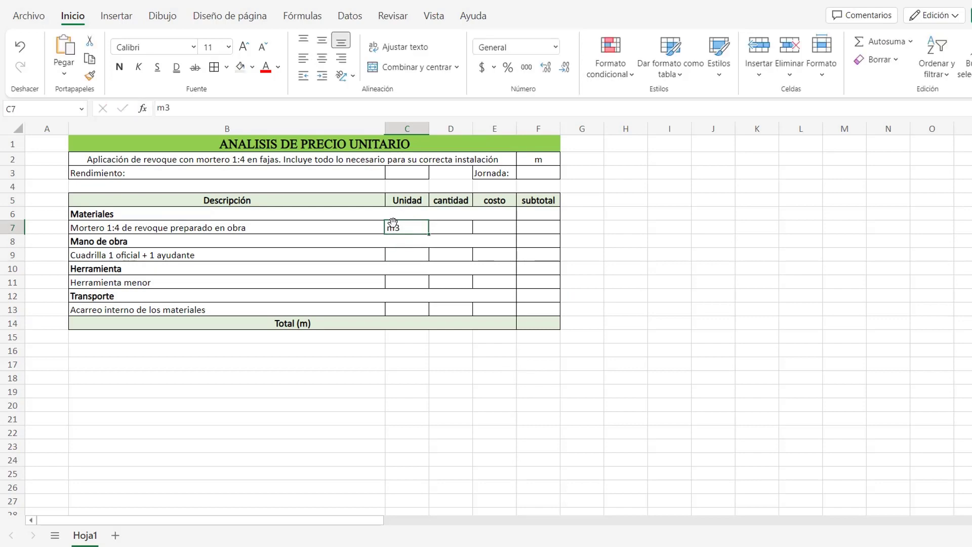
left_click(322, 58)
left_click(408, 255)
type("jor")
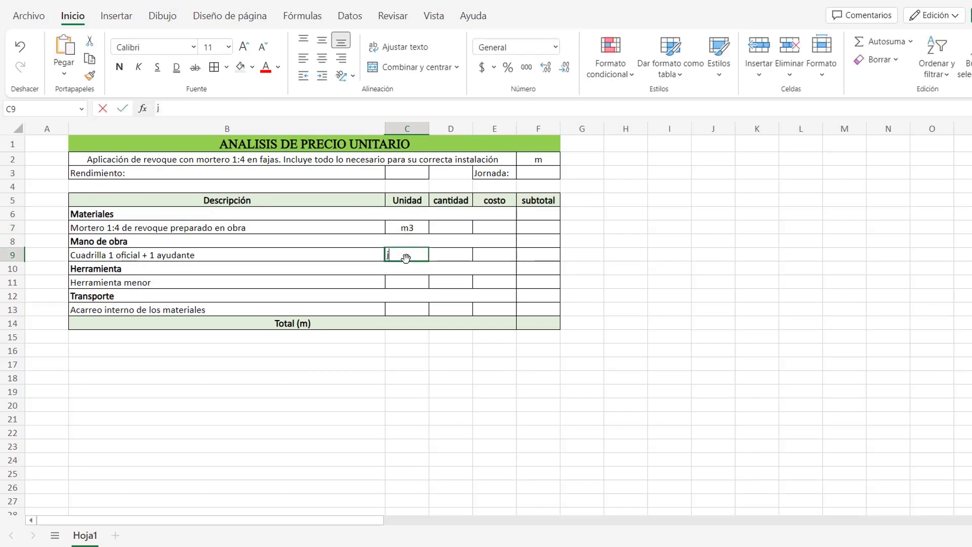
left_click(421, 284)
left_click(412, 258)
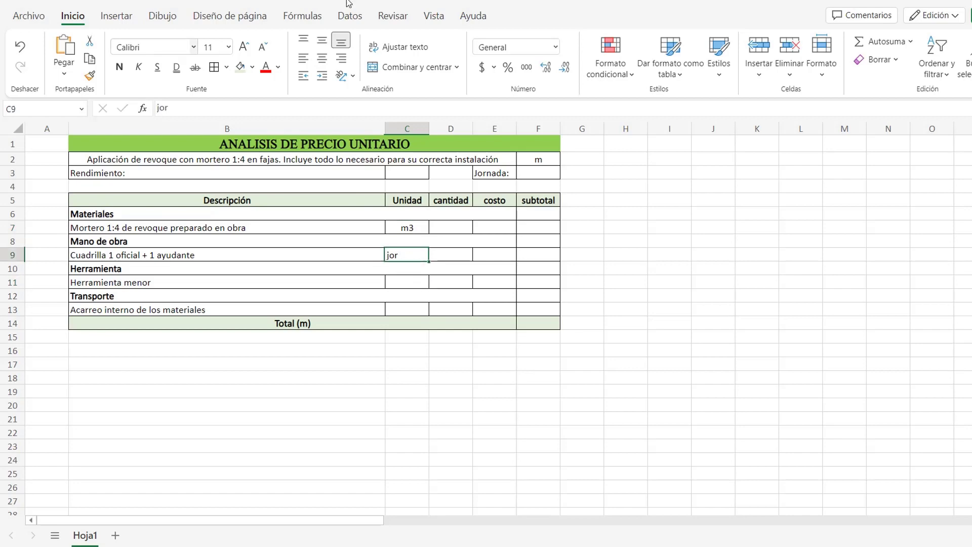
left_click(322, 58)
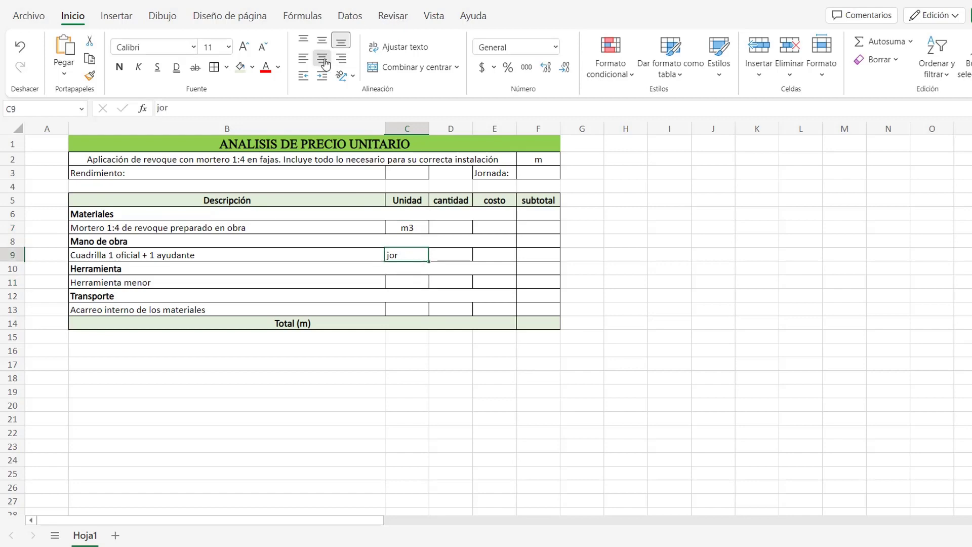
Enter centred units %(mo) for minor tools in C11 and m3 for transport in C13.
left_click(403, 281)
type("%(mo")
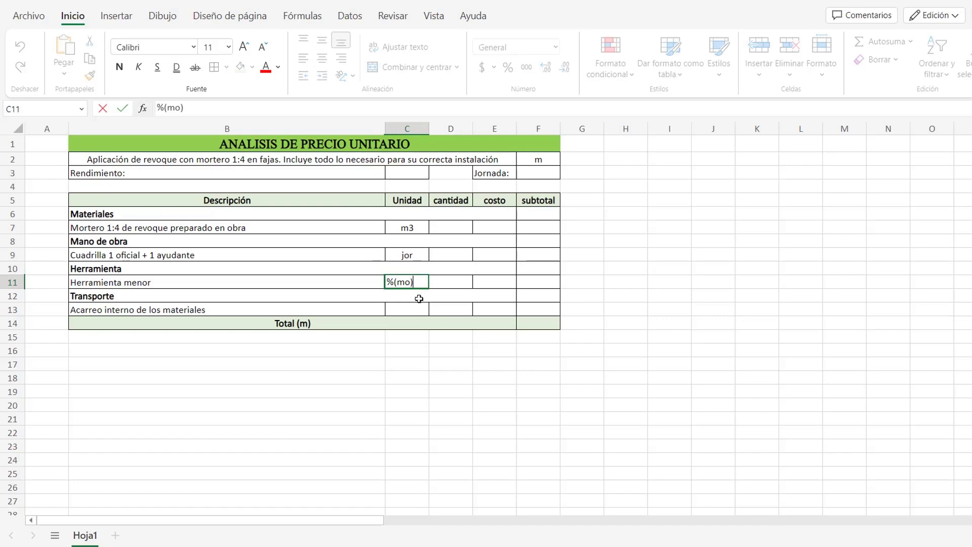
key("Return")
left_click(406, 276)
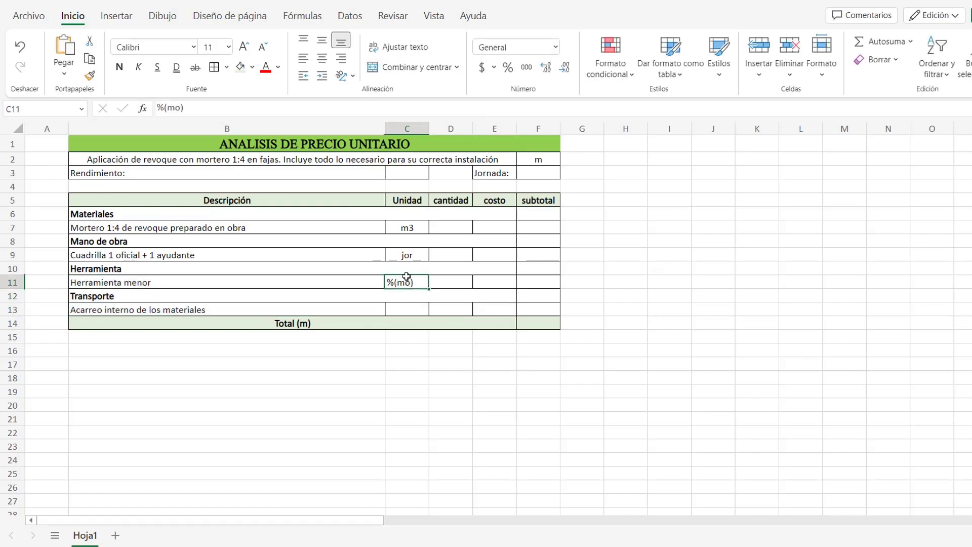
left_click(412, 308)
type("m3")
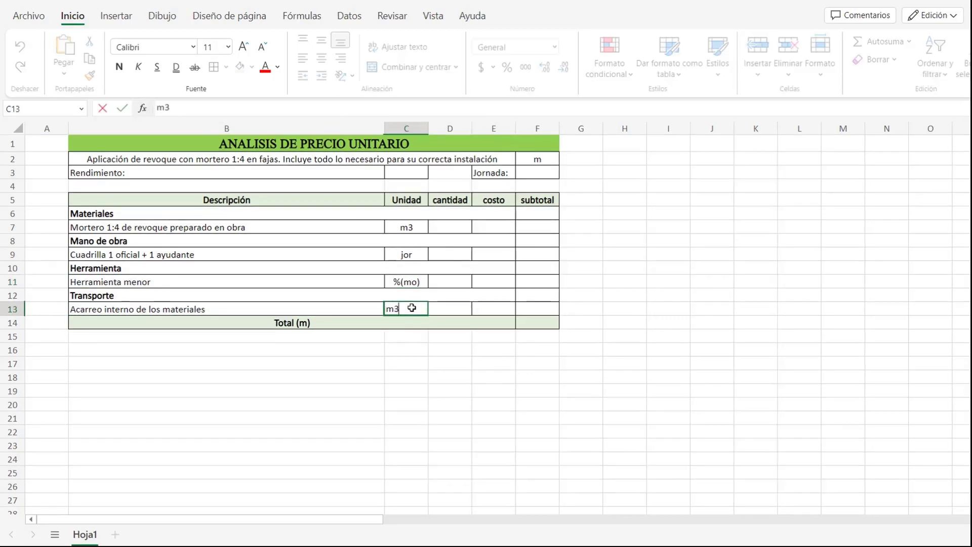
key("Return")
left_click(412, 308)
left_click(321, 58)
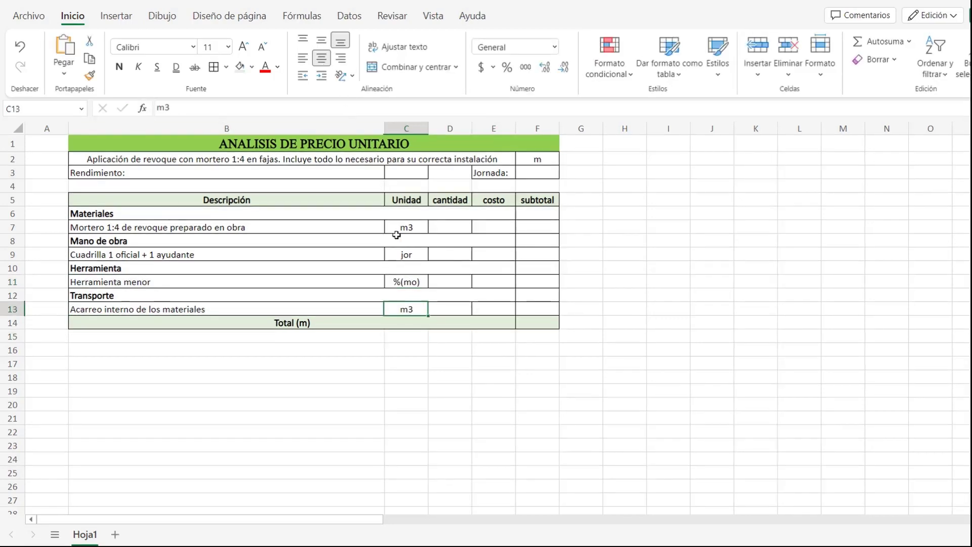
left_click(445, 226)
Enter =1*0,01*1,3 in D7, then centred rendimiento 19 in C3 and jornada 8 in F3.
type("=1*")
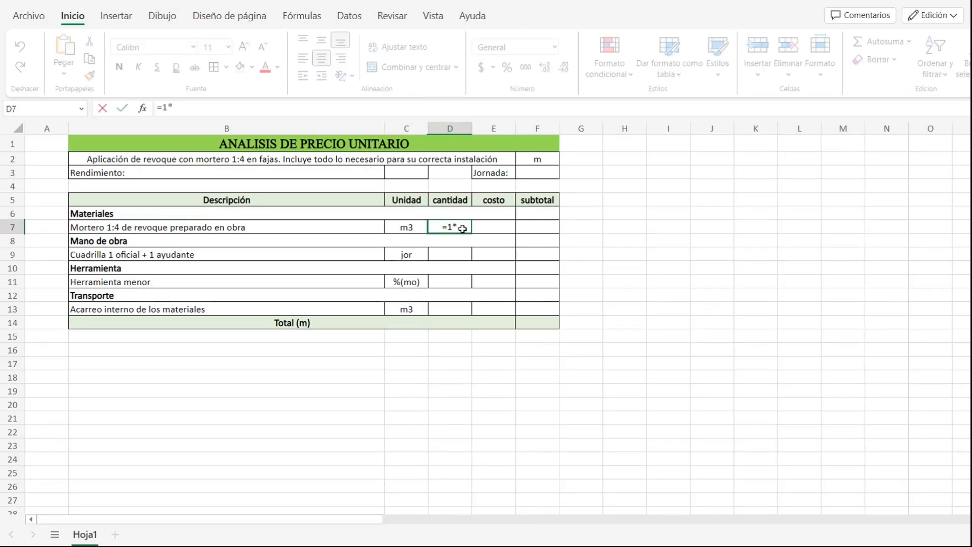
type("0,01*1,3")
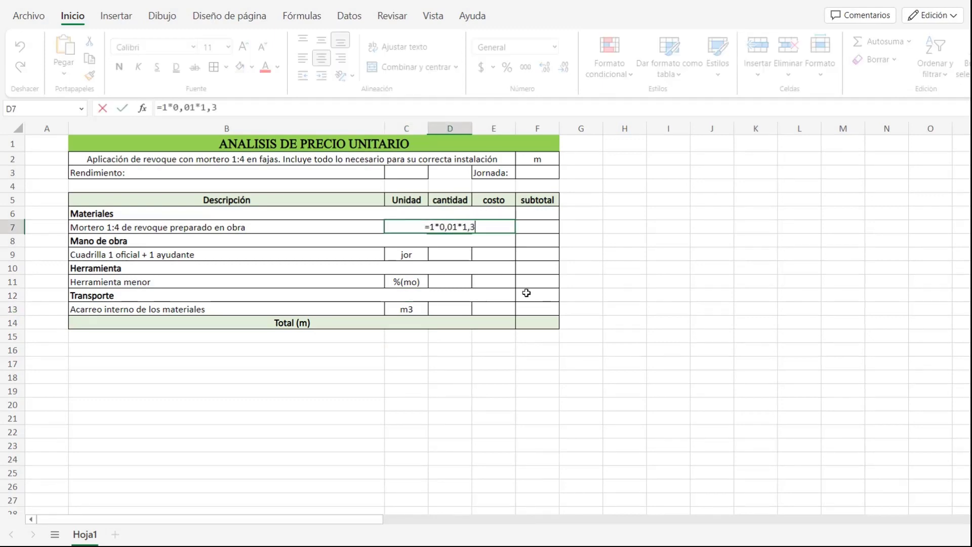
key("Return")
key("Up")
left_click(418, 172)
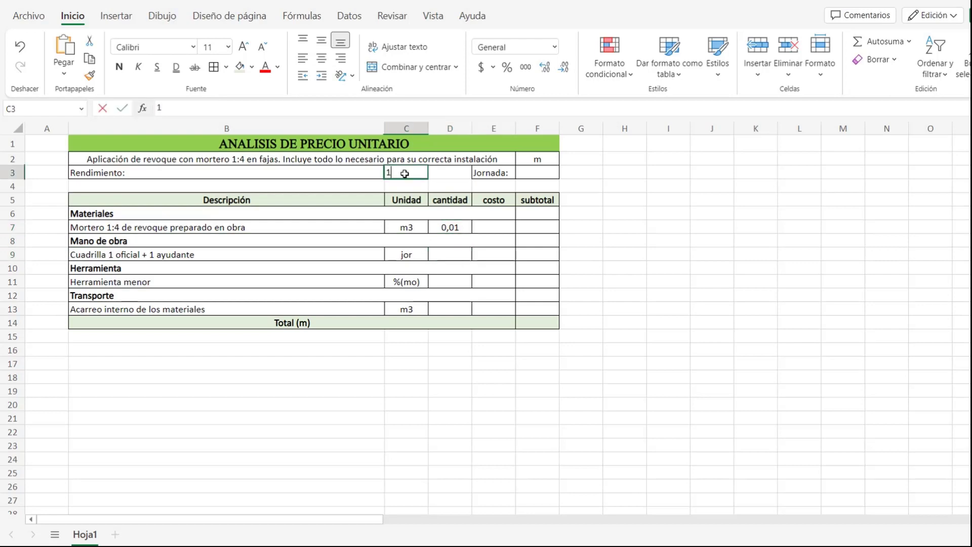
type("19")
key("Tab")
key("Tab")
key("Tab")
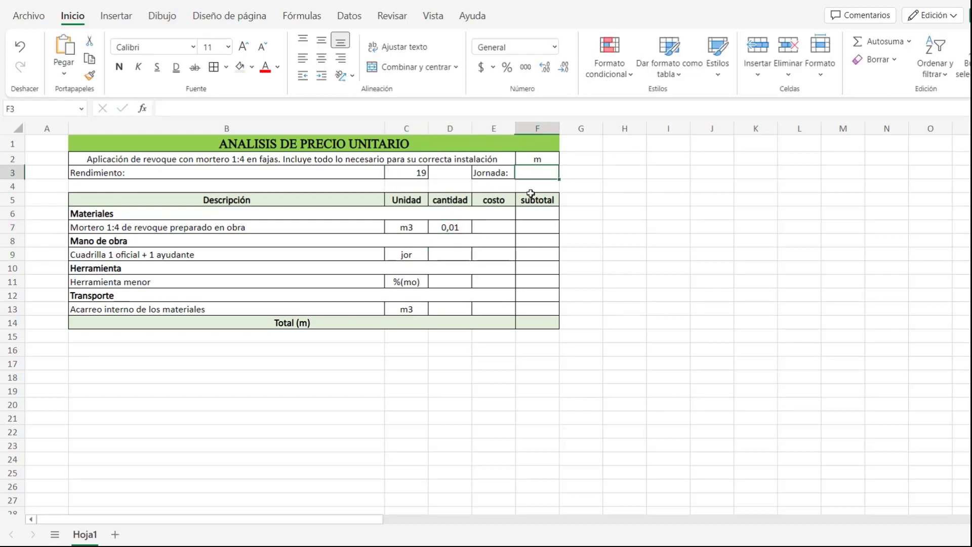
type("8")
key("Return")
left_click(415, 173)
left_click(538, 173, "ctrl")
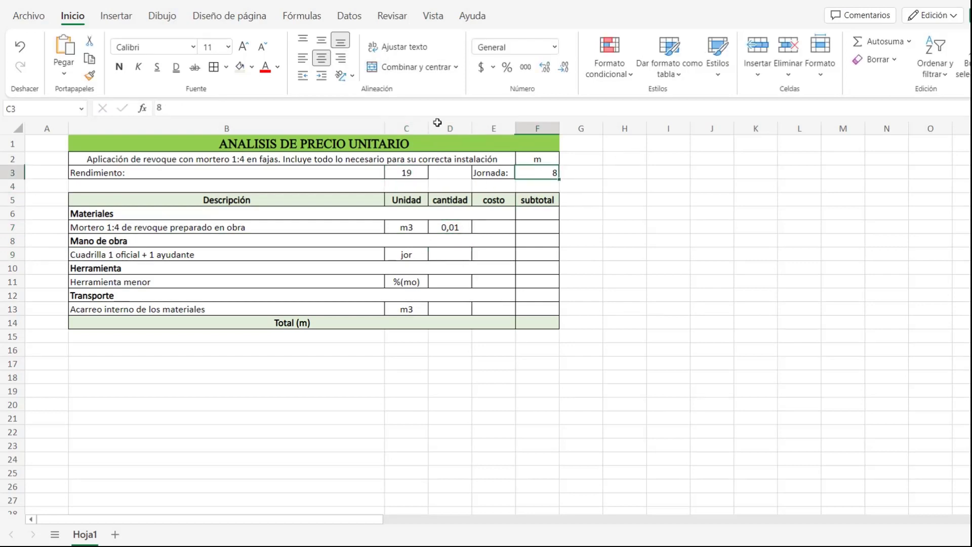
left_click(321, 58)
Set the labour quantity in D9 to =1/C3, displayed as 0,05.
left_click(450, 255)
type("=1/")
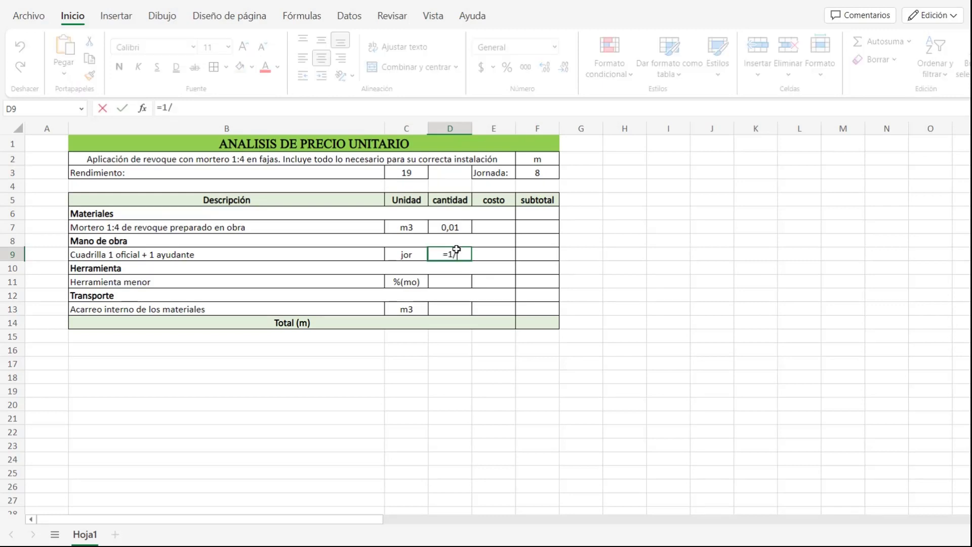
left_click(407, 172)
key("Return")
left_click(463, 254)
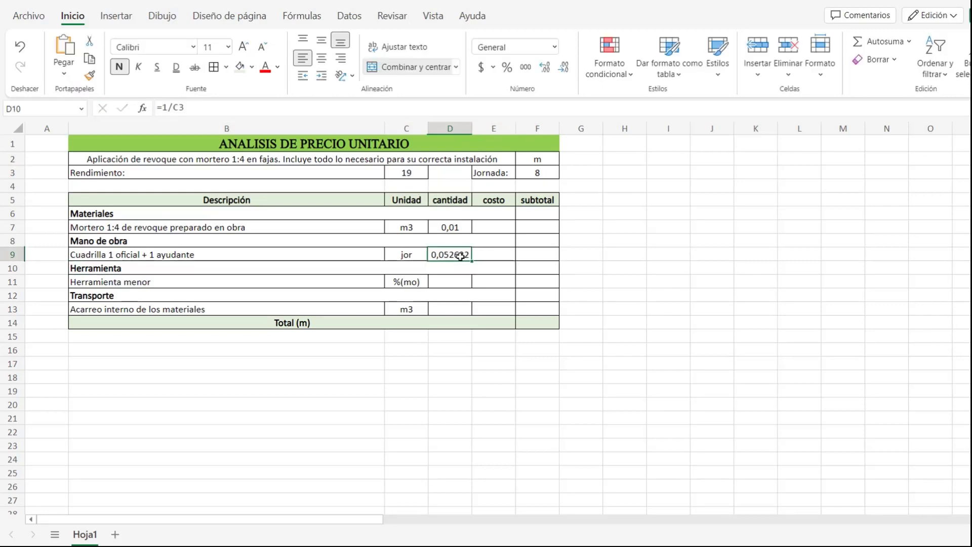
left_click(567, 68)
left_click(567, 67)
left_click(568, 67)
left_click(568, 67)
Set minor tools quantity to 5% (0,05) and link transport quantity to =D7.
left_click(438, 283)
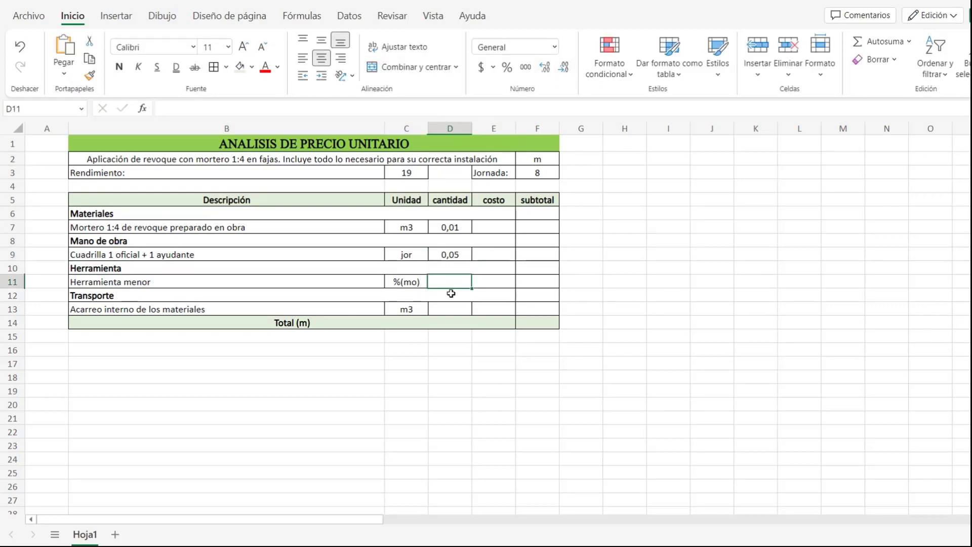
type("=5%")
key("Return")
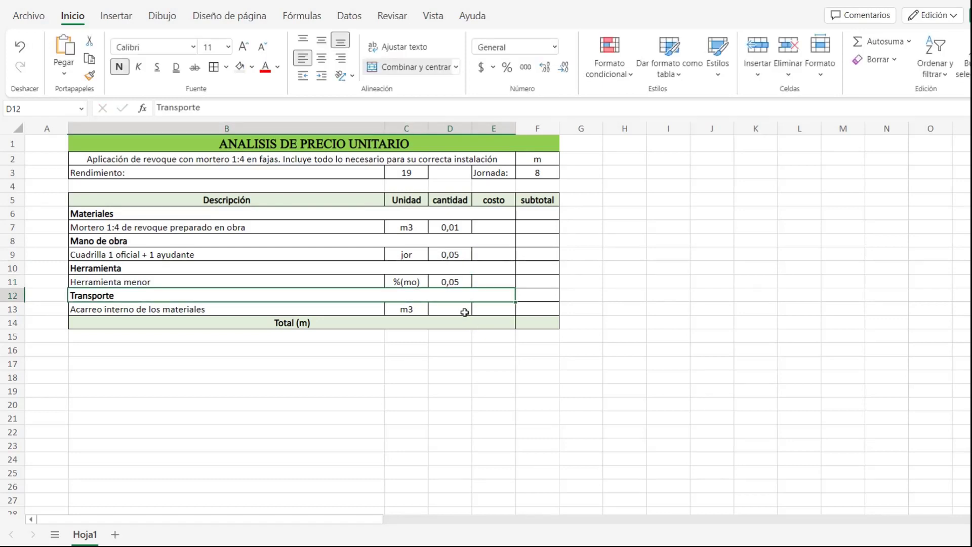
left_click(462, 310)
type("=")
left_click(455, 226)
key("Return")
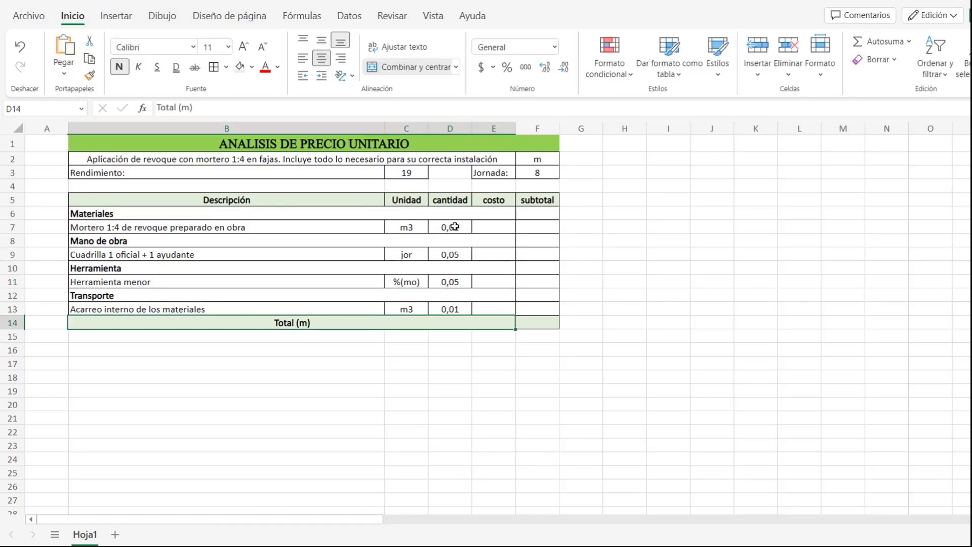
left_click(494, 224)
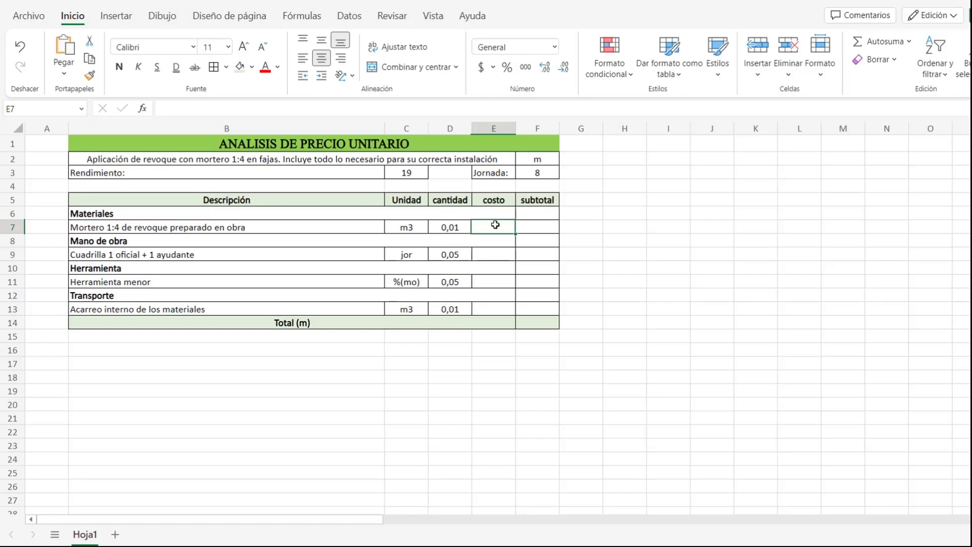
left_click(405, 147)
Copy the title onto a new sheet and widen column B.
key("ctrl+c")
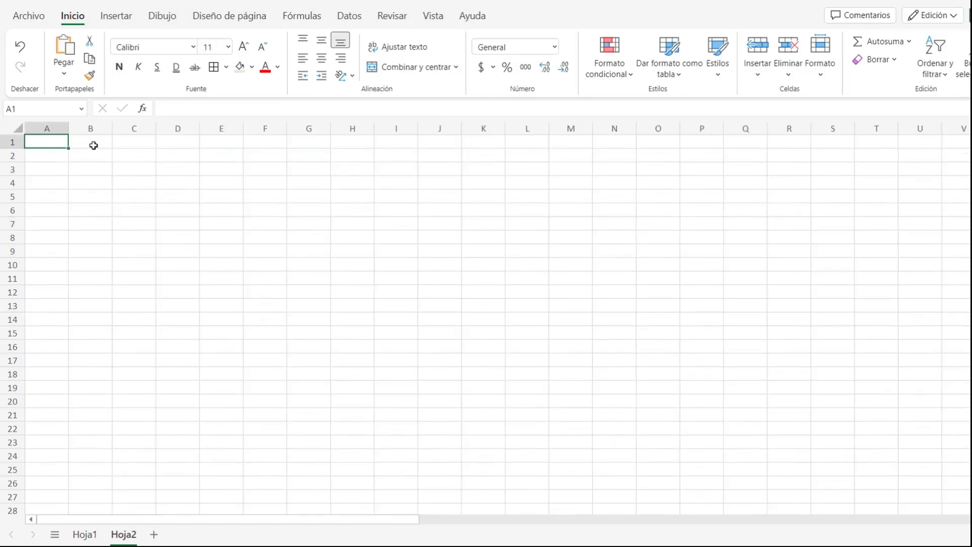
left_click(92, 144)
key("ctrl+v")
mouse_move(113, 128)
left_mouse_down()
mouse_move(221, 160)
mouse_move(408, 158)
left_mouse_up()
Merge B2:E2 and enter 'Mortero 1:4 de revoque preparado en obra'.
left_click(413, 67)
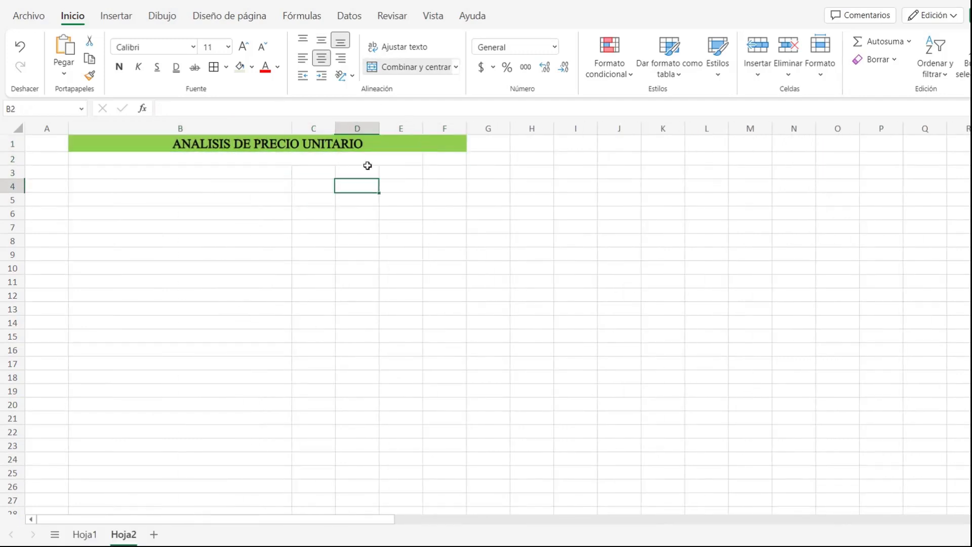
double_click(365, 159)
type("Mortero")
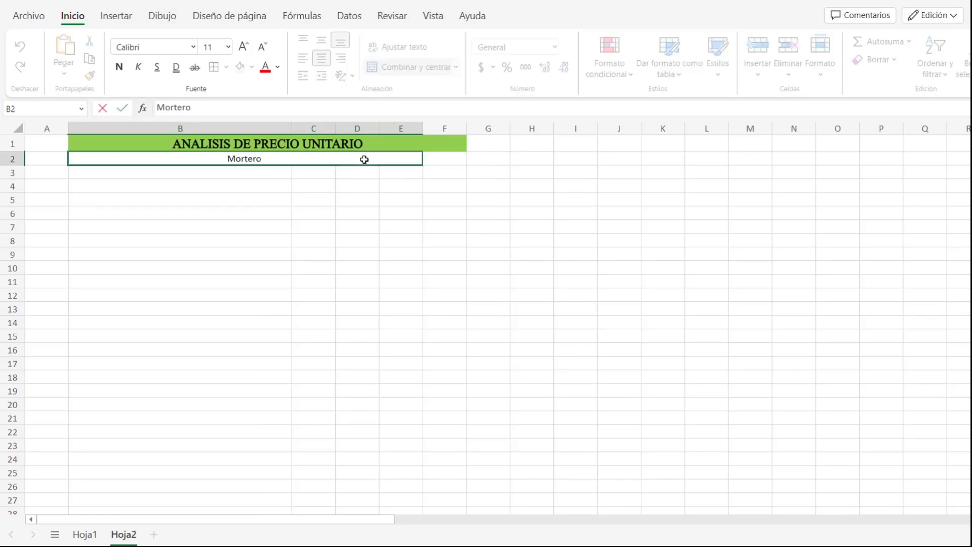
type(" 1:4 ")
type("de revoque p")
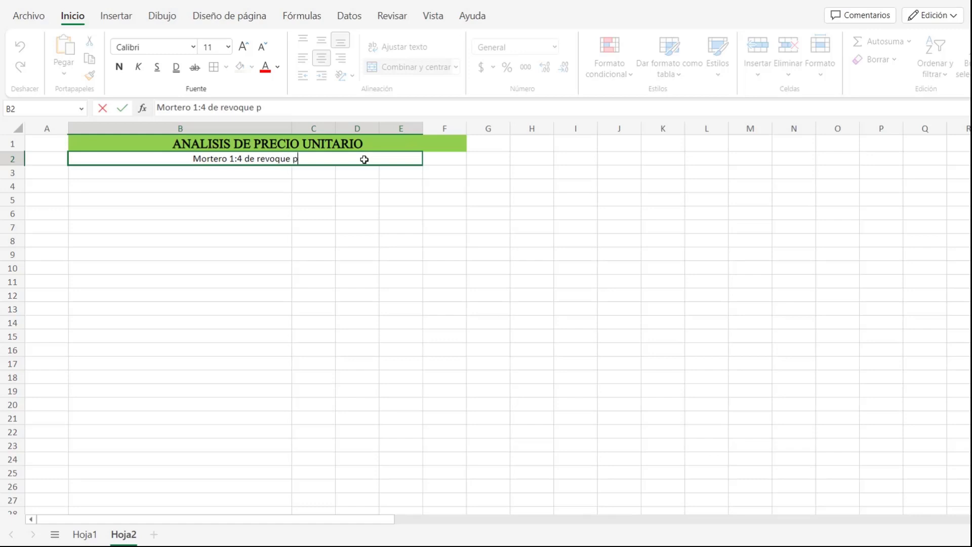
type("reparado en obra")
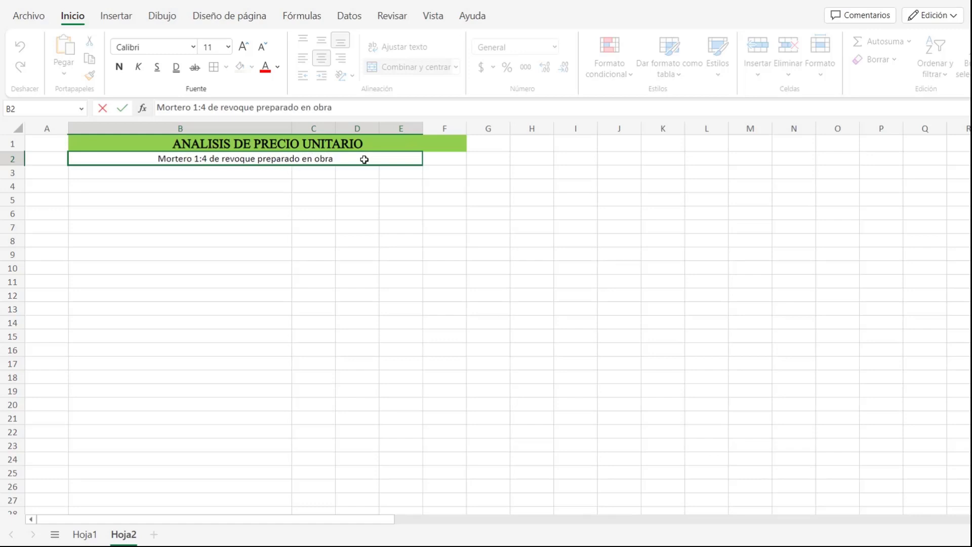
Put the centred unit m3 in F2 and start the Descripción header in B4.
left_click(448, 161)
type("m3")
key("Return")
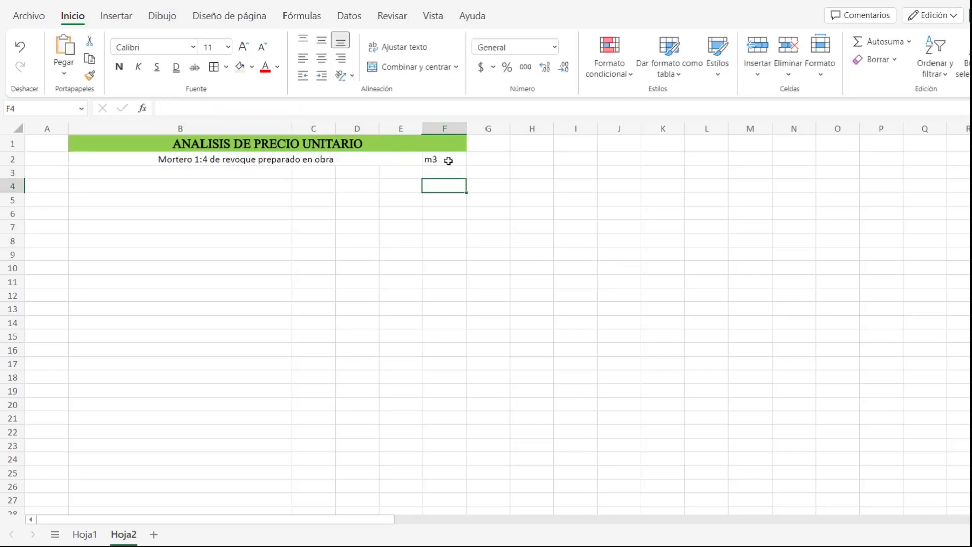
left_click(449, 160)
left_click(323, 61)
left_click_drag(417, 161, 446, 159)
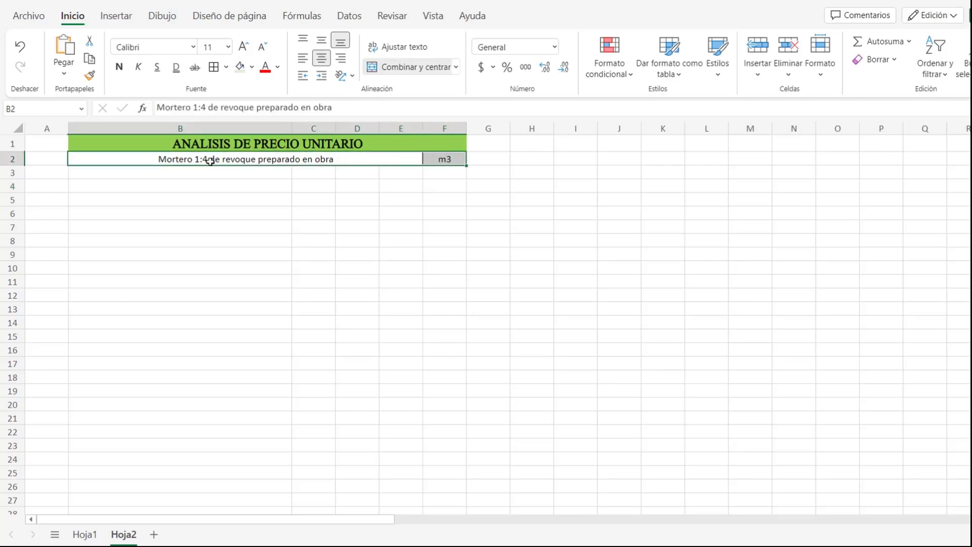
left_click(213, 188)
type("Descripción")
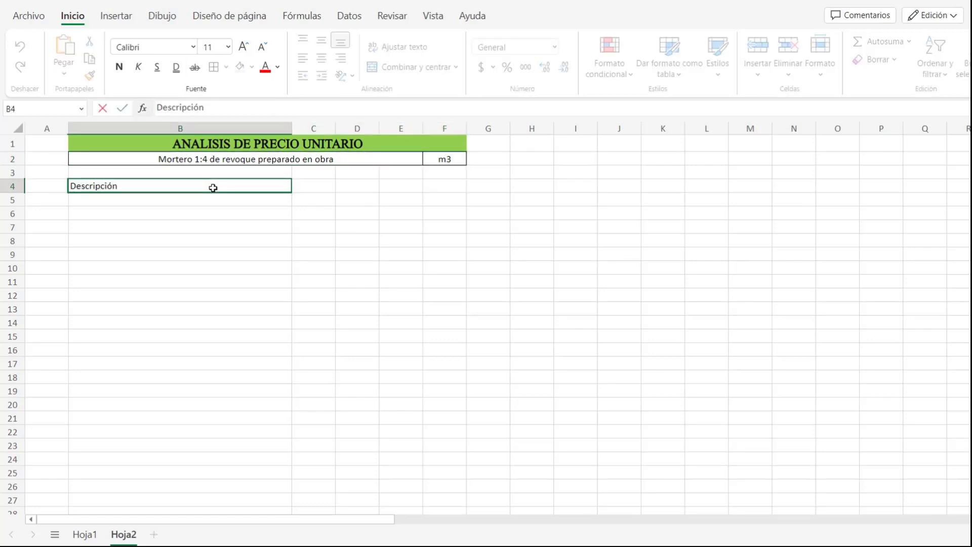
Enter the column headers Descripción, Unidad, Cantidad, Costo and Subtotal in row 4.
key("Tab")
type("Unidad")
key("Tab")
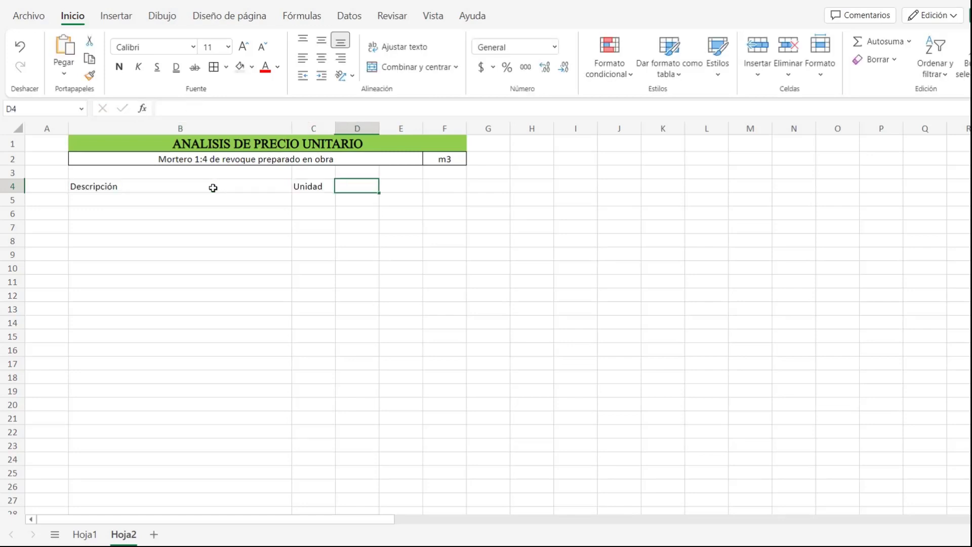
type("Cantidad")
key("Tab")
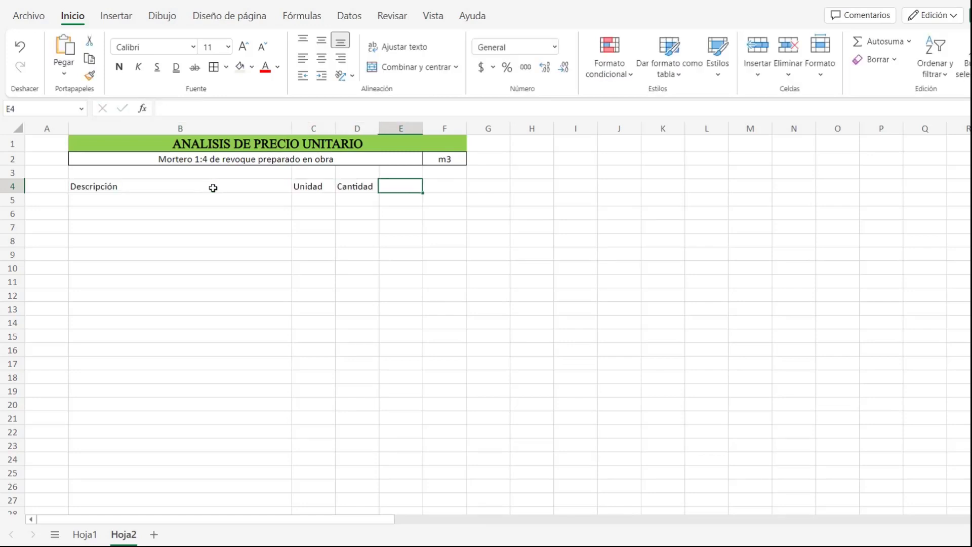
type("Costo")
key("Tab")
type("Su")
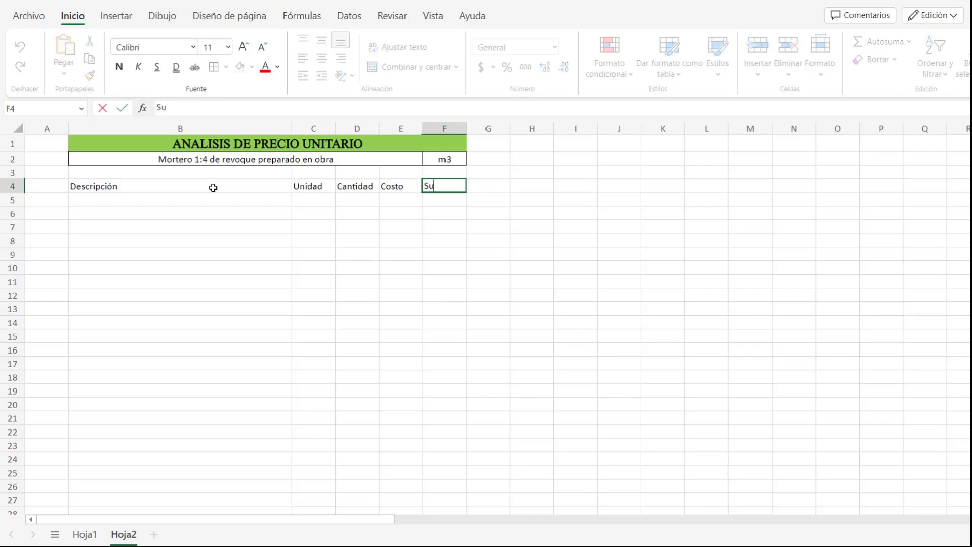
left_click(222, 203)
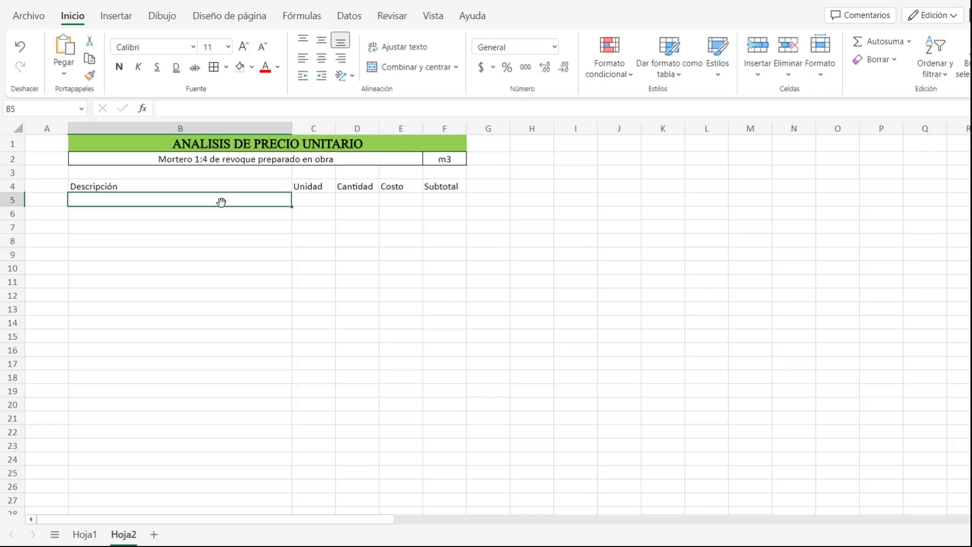
List Materiales with Cemento 50 kg, Arena de revoque and Agua.
type("Materiales")
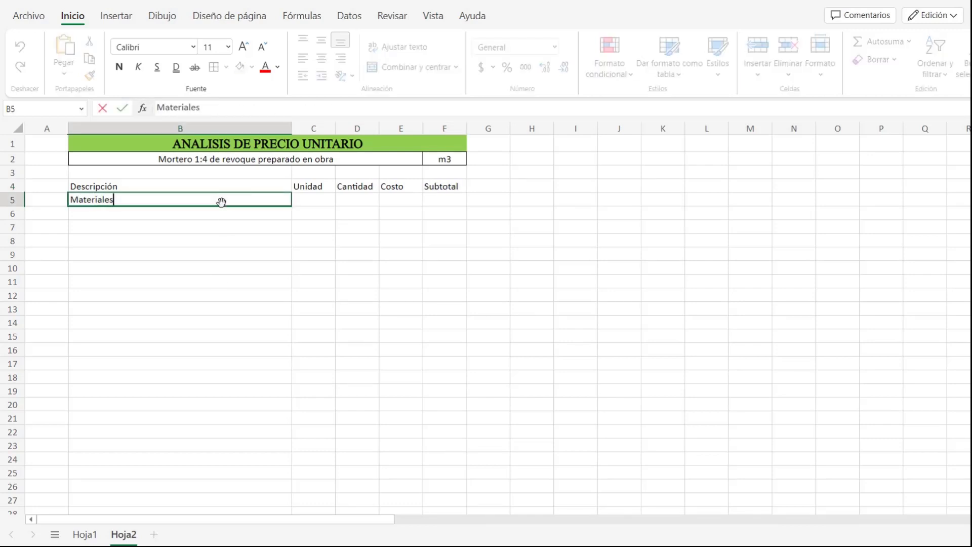
left_click(235, 214)
type("Cemento")
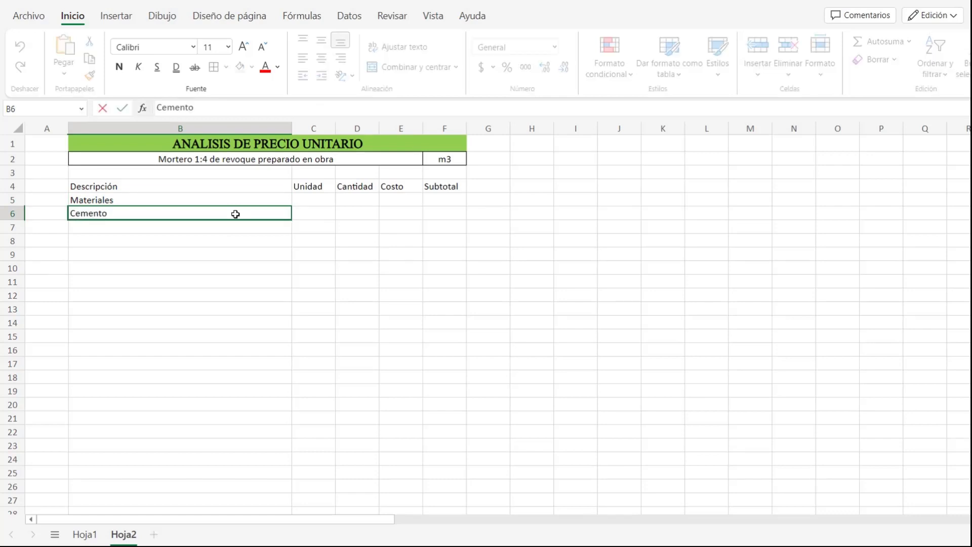
type(" 50 kg")
key("Return")
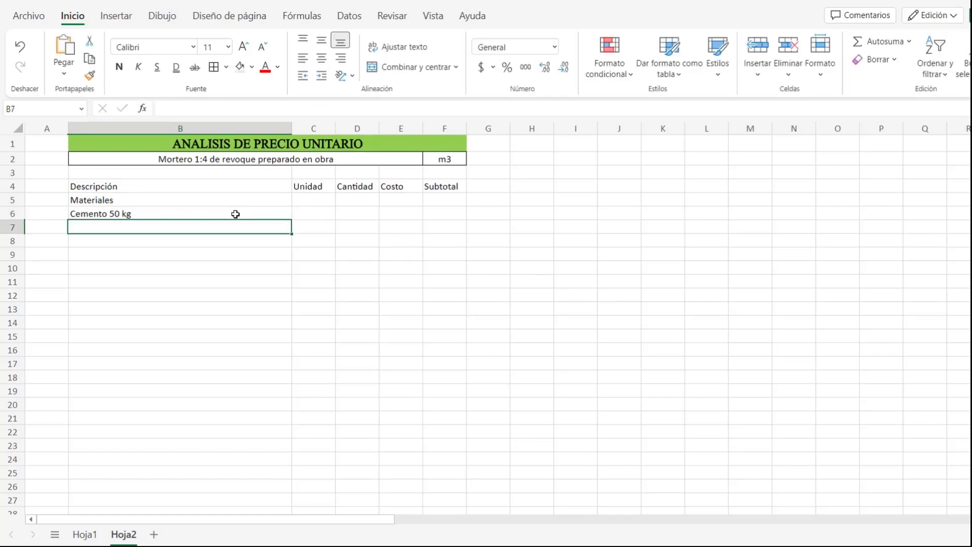
type("Arena de r")
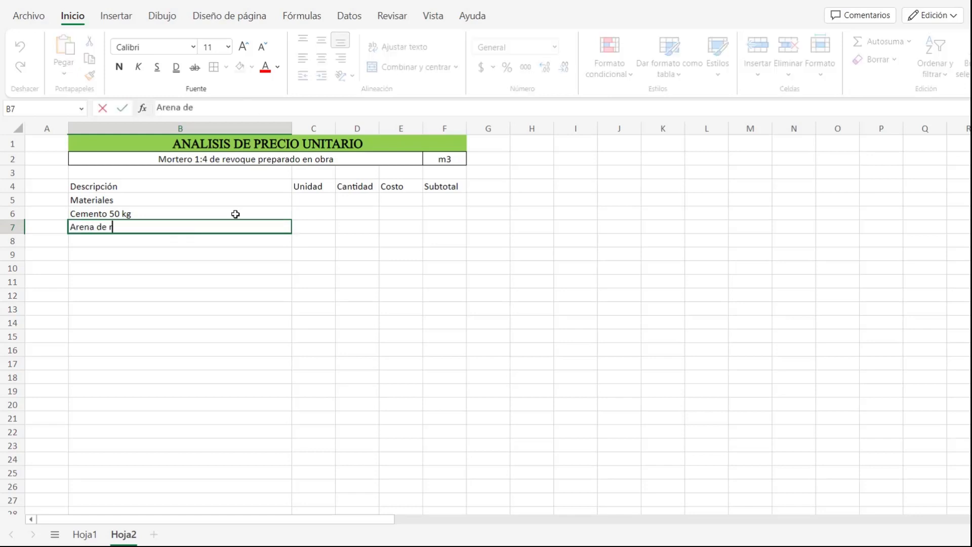
type("evoque")
key("Return")
type("Agua")
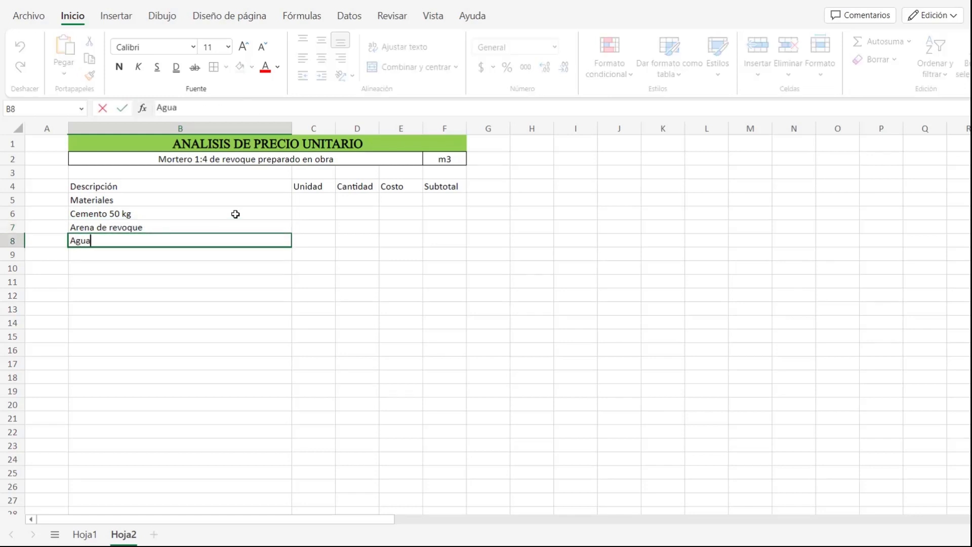
key("Return")
Add Mano de obra with the crew item, then Herramienta with Herramienta menor.
type("Mano de")
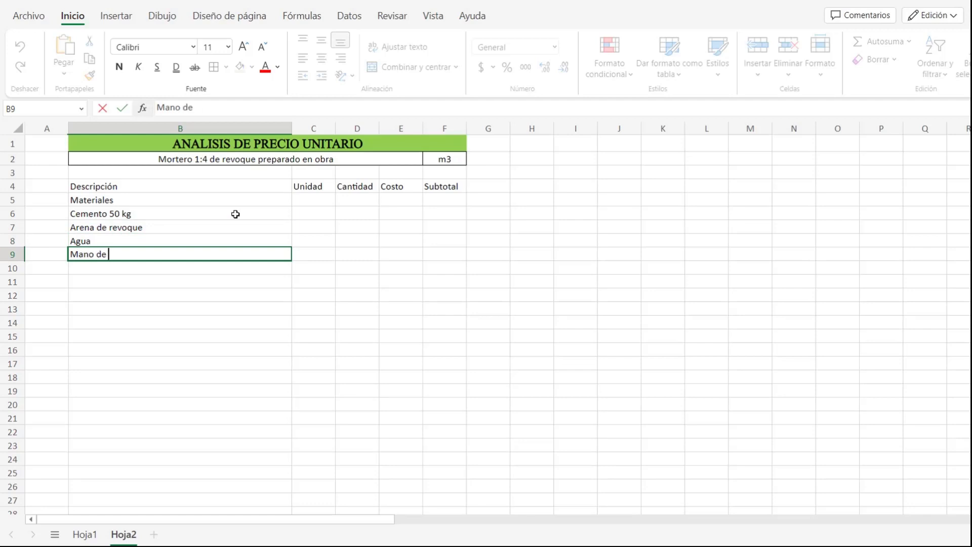
type(" obra")
key("BackSpace")
key("Return")
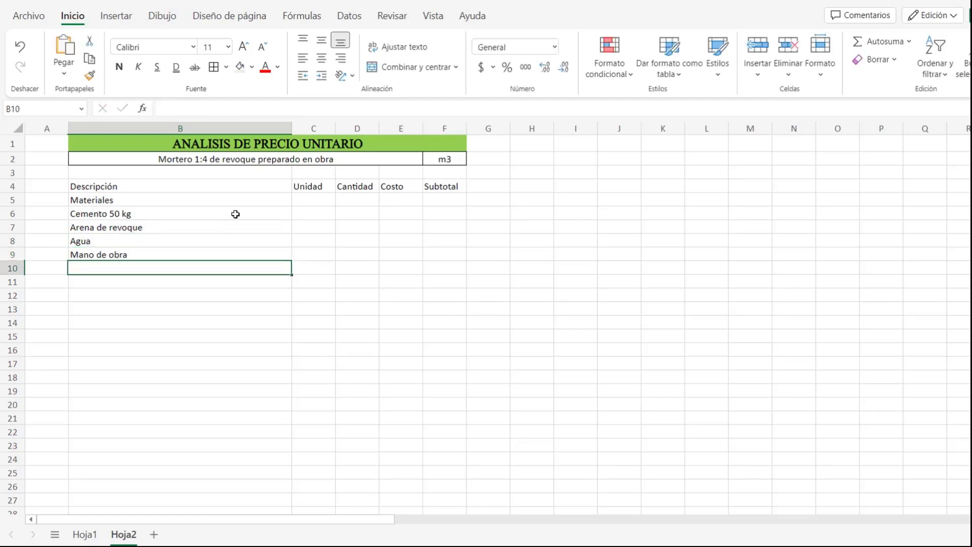
type("Cuadrilla o")
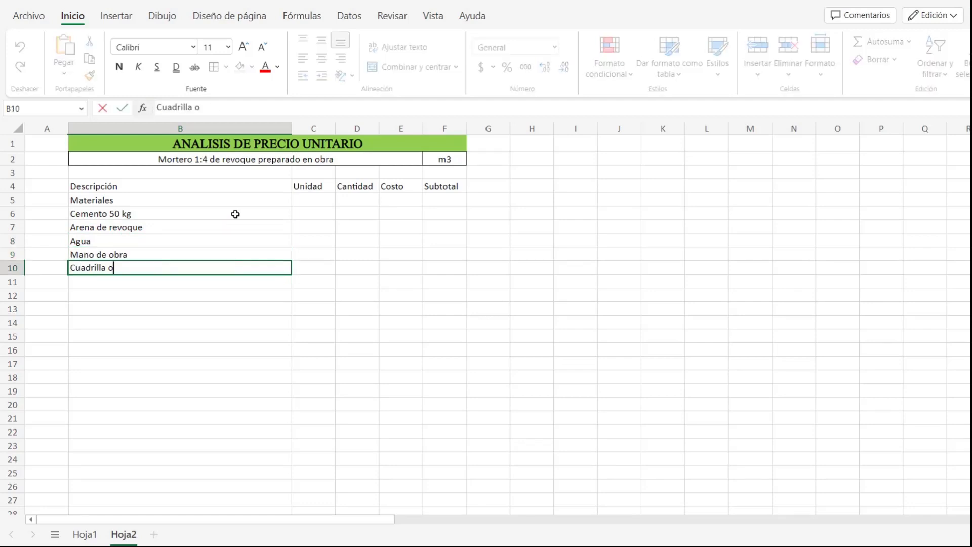
type("ficial + ayu")
type("dane")
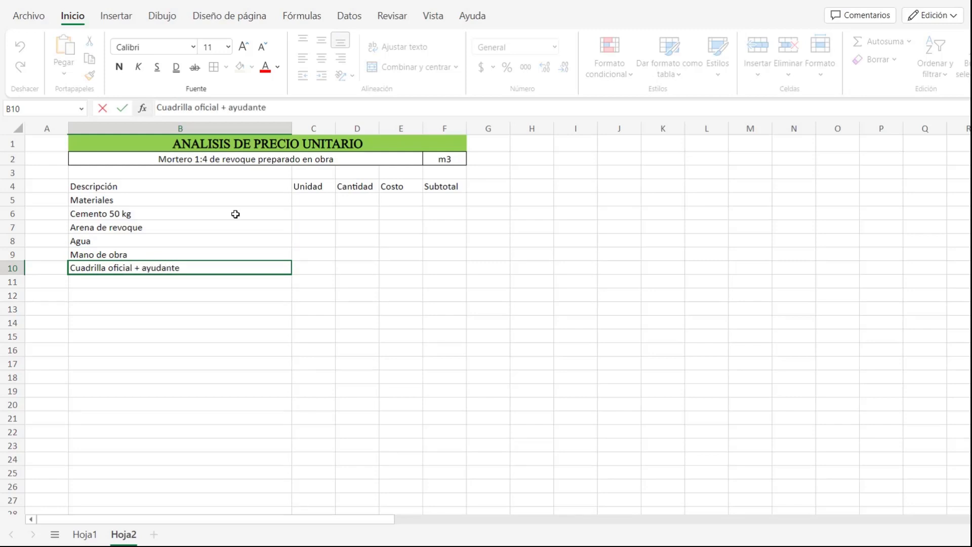
key("Return")
type("Herramienta")
key("Return")
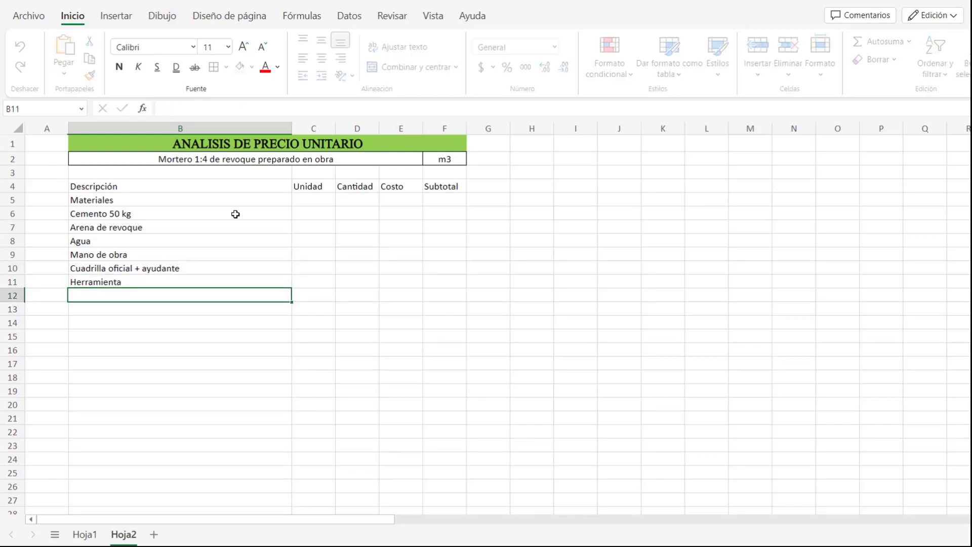
type("Herramienta meno")
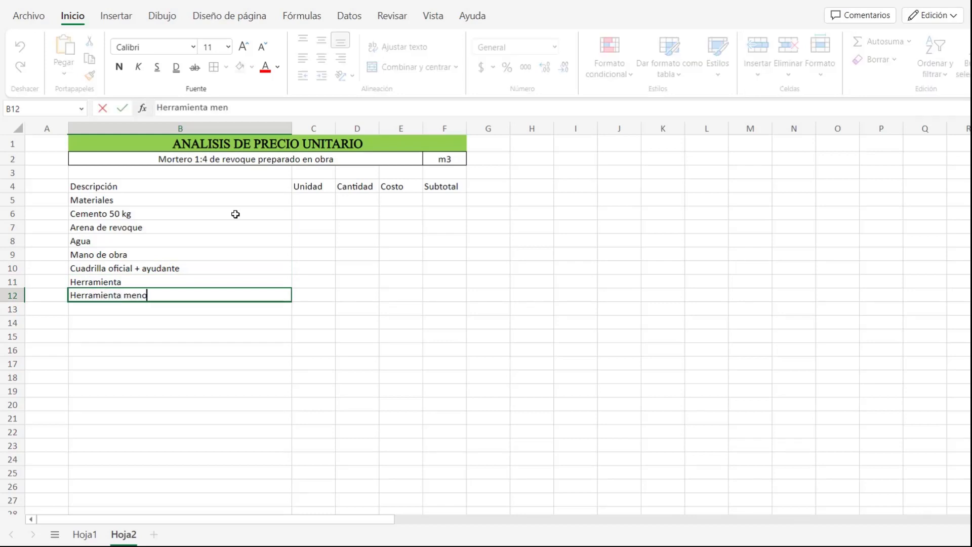
type("r")
key("Return")
Add Equipo with Concretadora, then Transporte with Transporte de materiales and Transporte de equipos.
type("Equi")
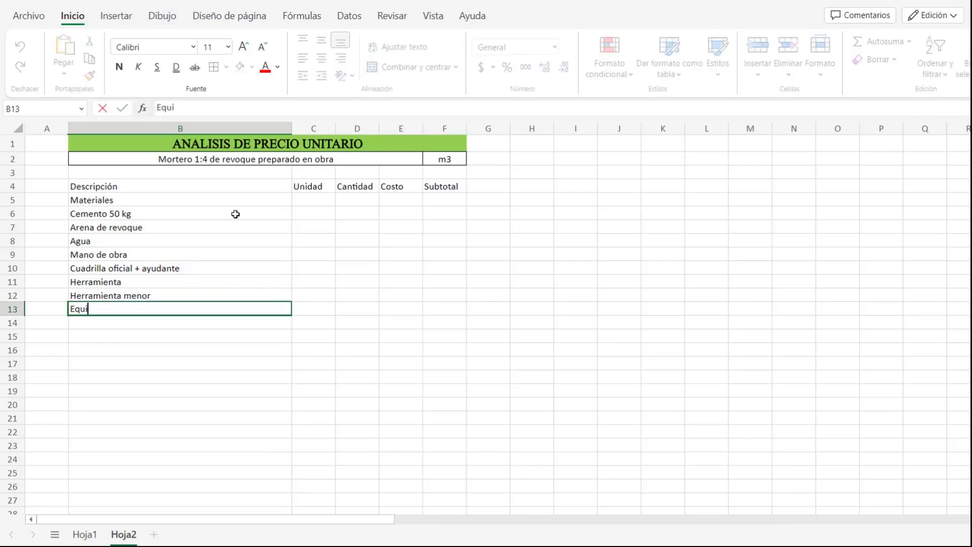
type("po")
key("Return")
type("Conc")
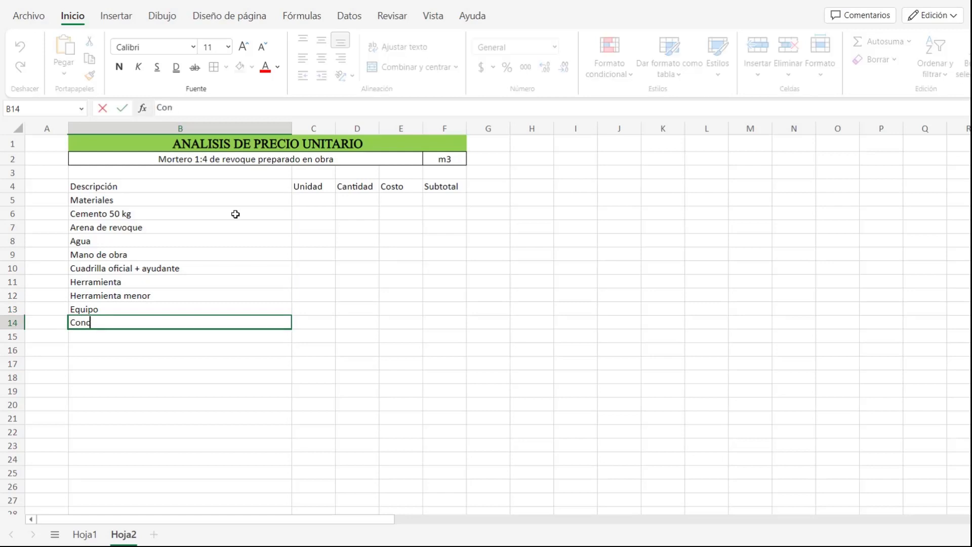
type("retado")
key("Return")
type("Tra")
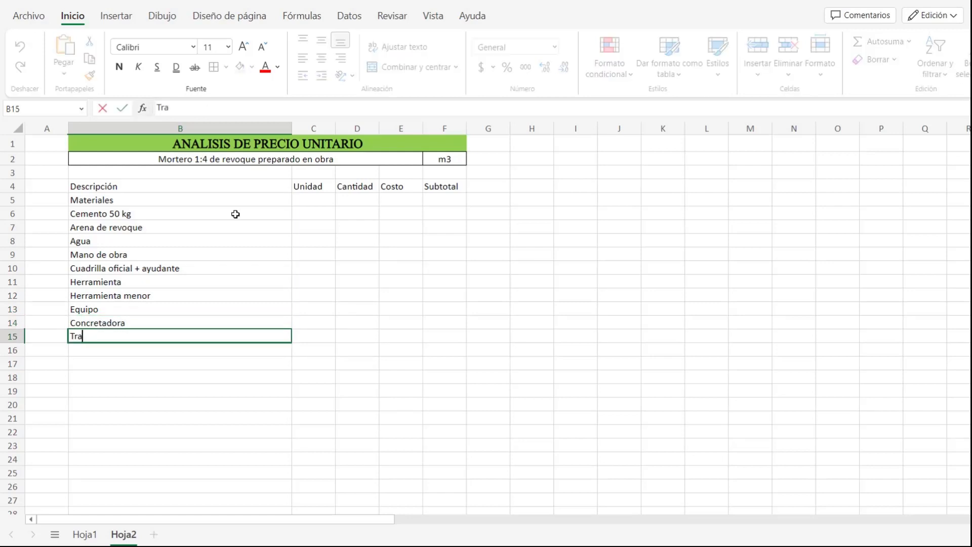
type("nsporte")
key("Return")
type("Transport")
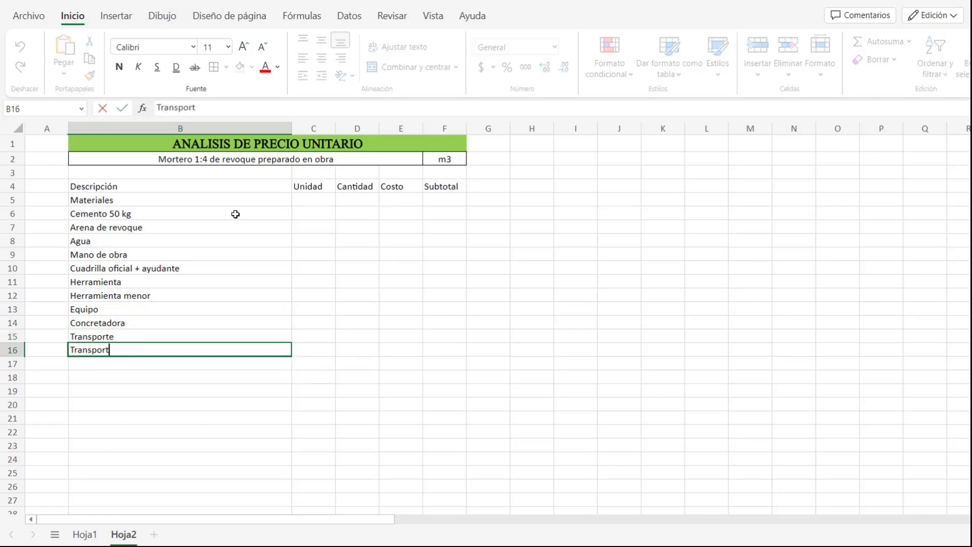
type("e de materiales")
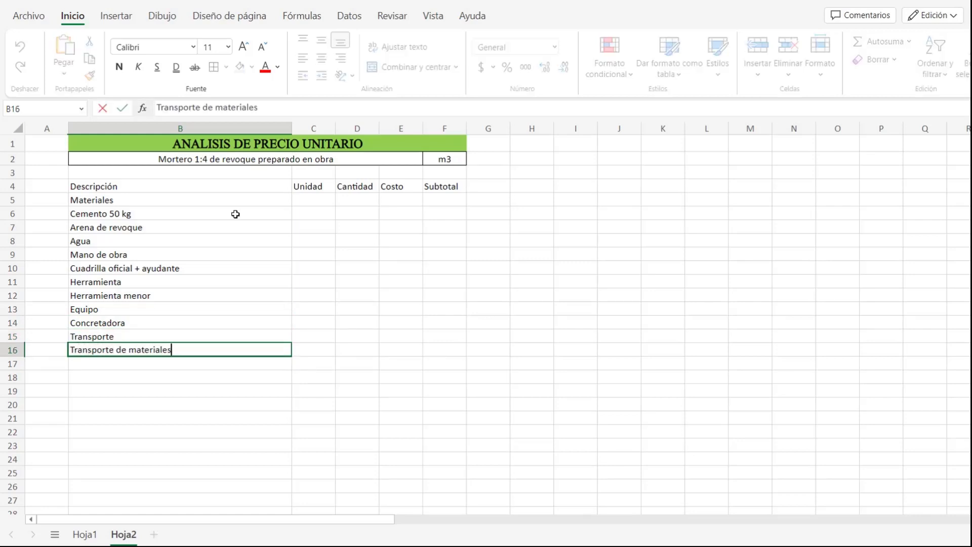
key("Return")
type("Transporte")
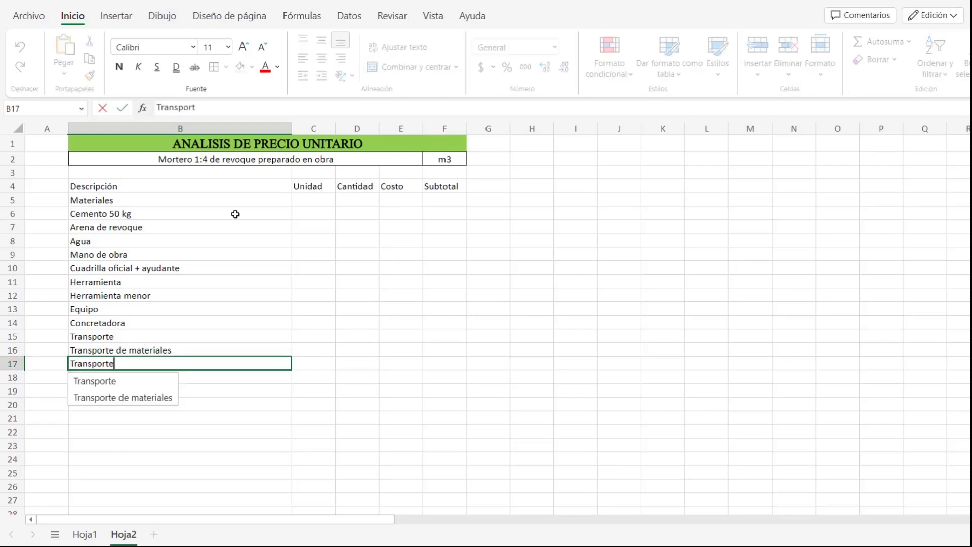
type(" de equipos")
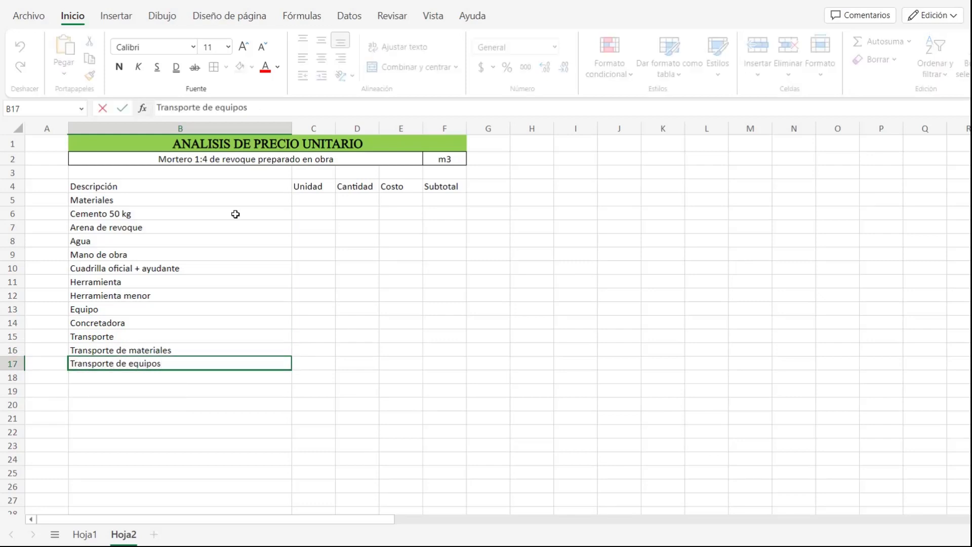
Merge the Materiales heading across B5:E5, bold and left-aligned.
left_click(376, 308)
left_click_drag(219, 201, 393, 200)
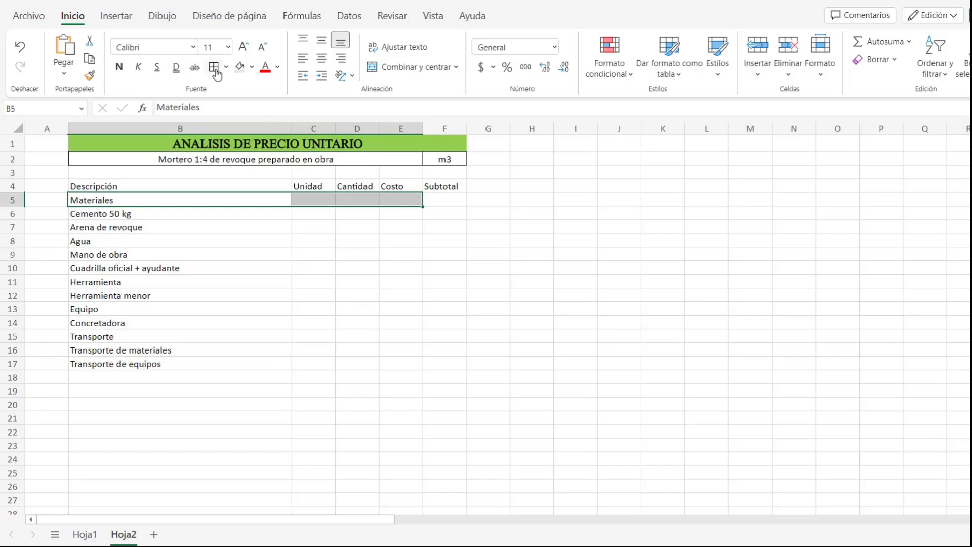
left_click(404, 66)
left_click(119, 66)
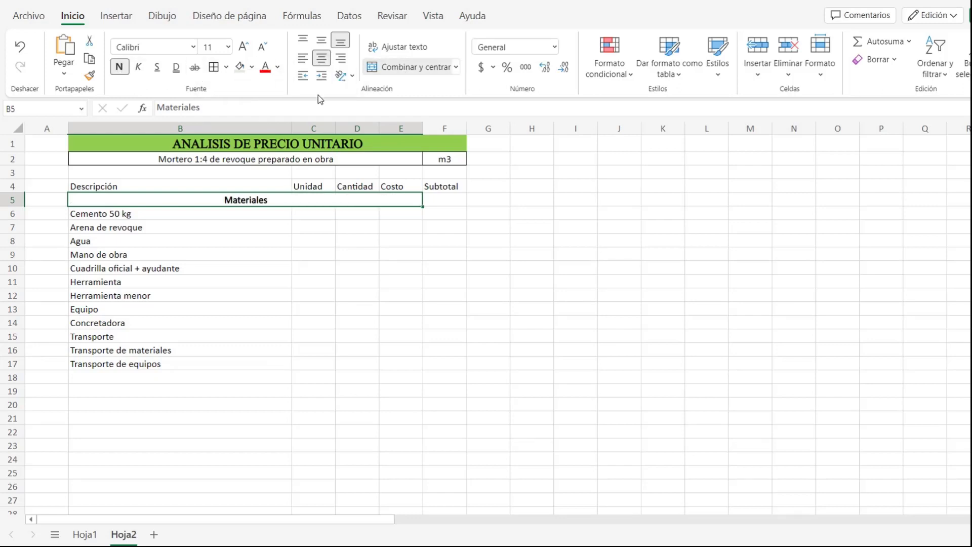
left_click(303, 58)
Copy the heading format to Mano de obra, Herramienta, Equipo and Transporte.
left_click(90, 76)
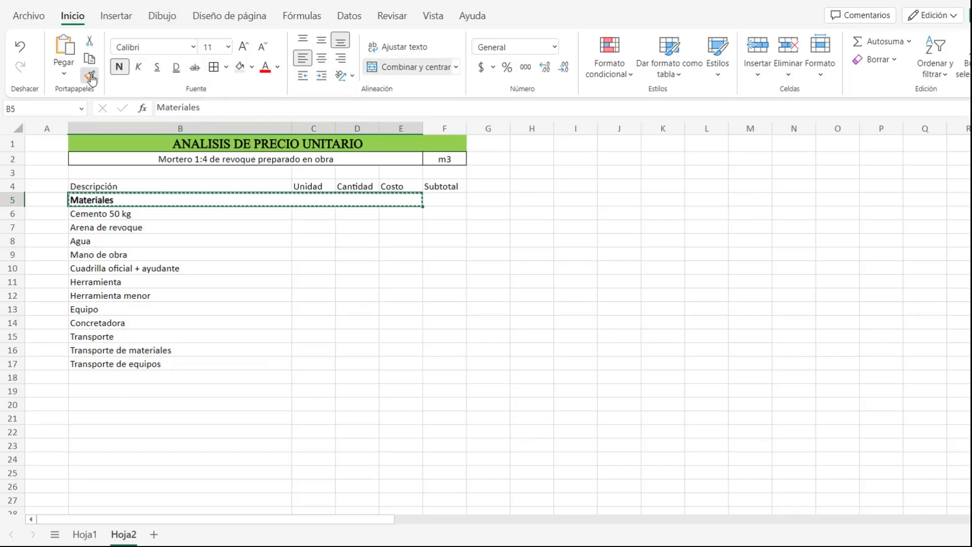
left_click(135, 254)
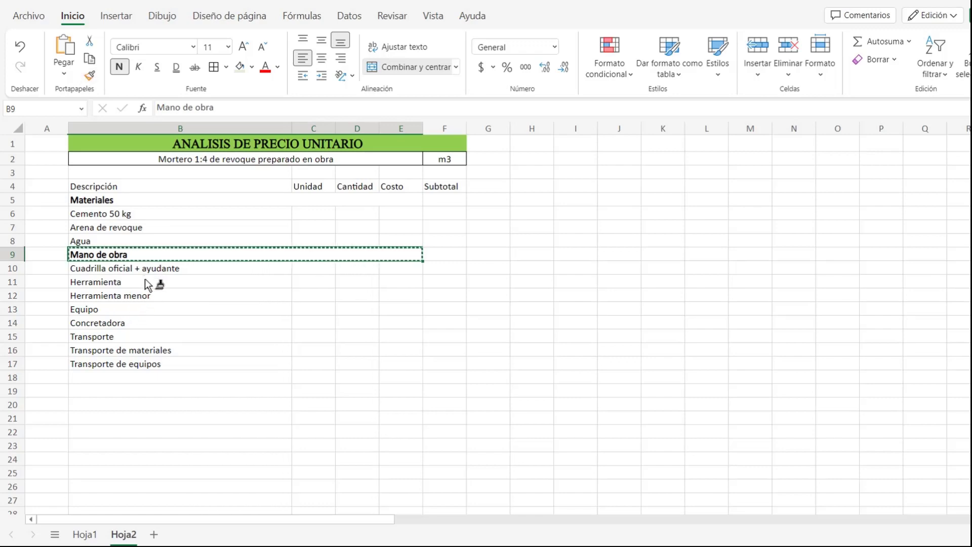
left_click(145, 280)
left_click(90, 76)
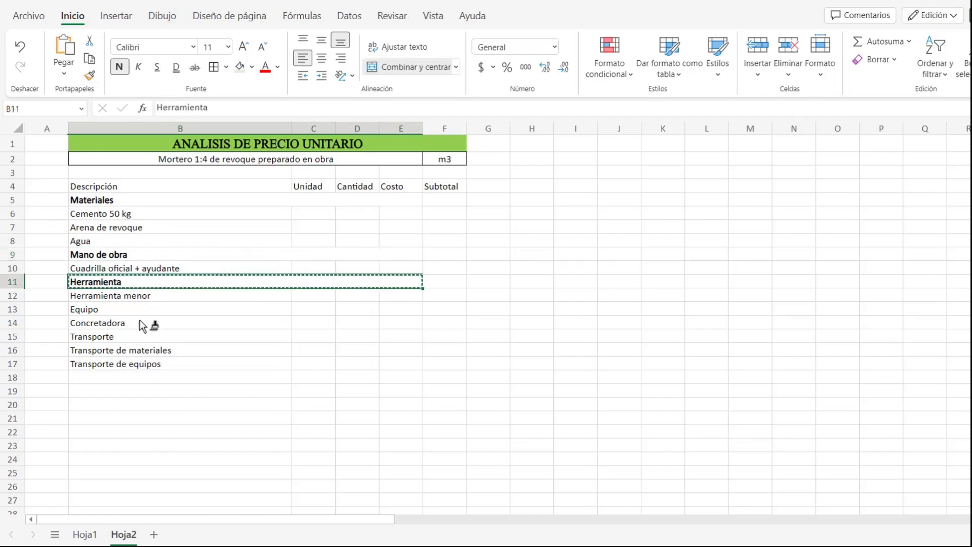
left_click(109, 308)
left_click(90, 76)
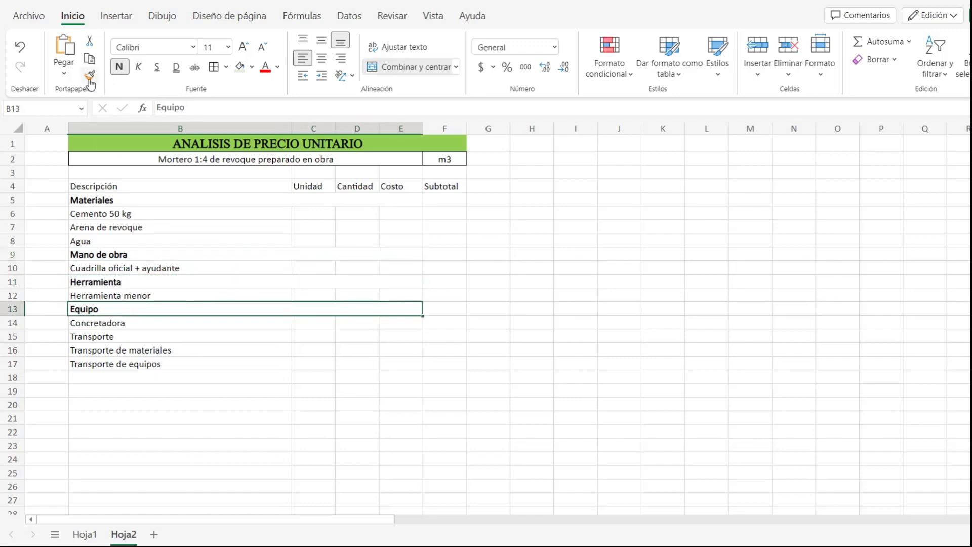
left_click(131, 337)
key("Down")
key("Down")
Centre and bold the column headers in B4:F4.
left_click_drag(143, 185, 445, 186)
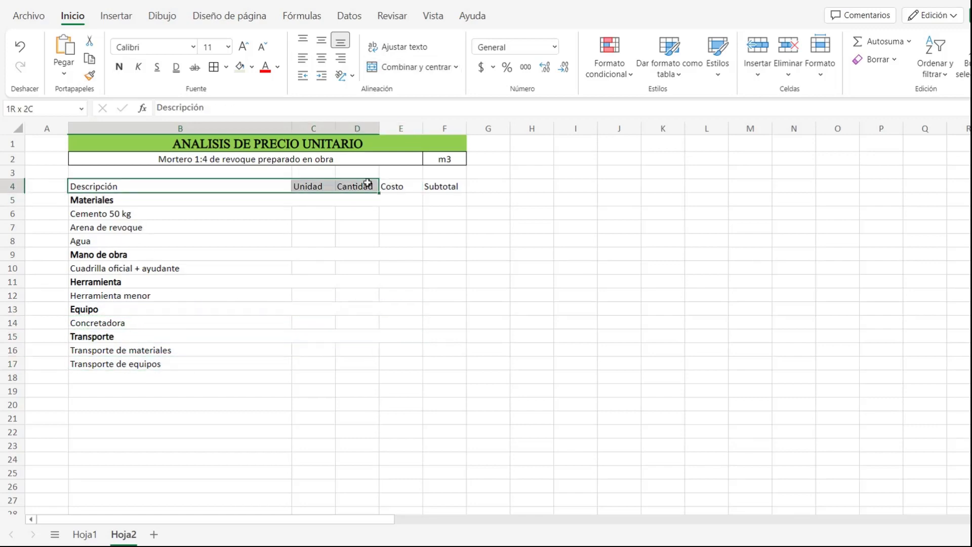
left_click(317, 60)
left_click(119, 67)
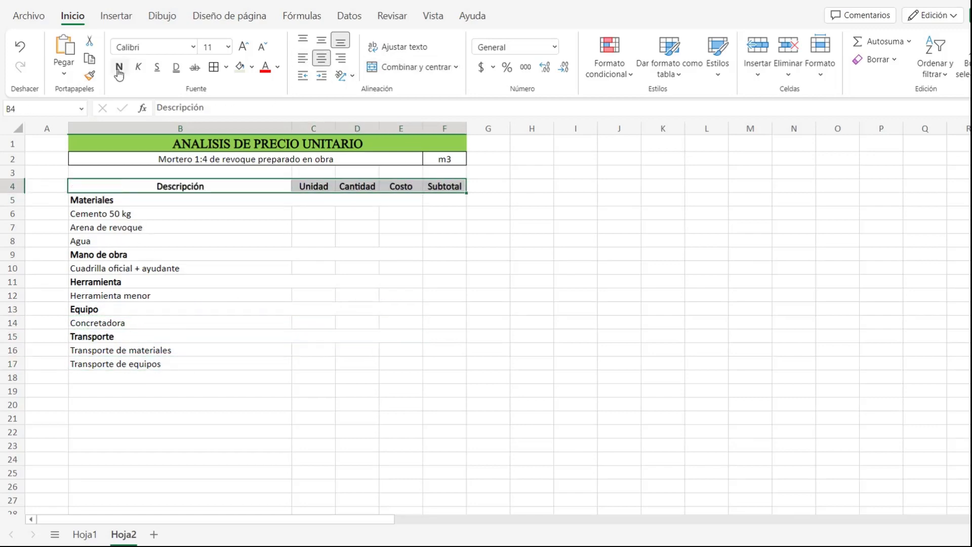
left_click(237, 408)
Merge B18:E18 and enter a bold 'Total (m3)' label.
left_click_drag(195, 382, 393, 375)
left_click(404, 67)
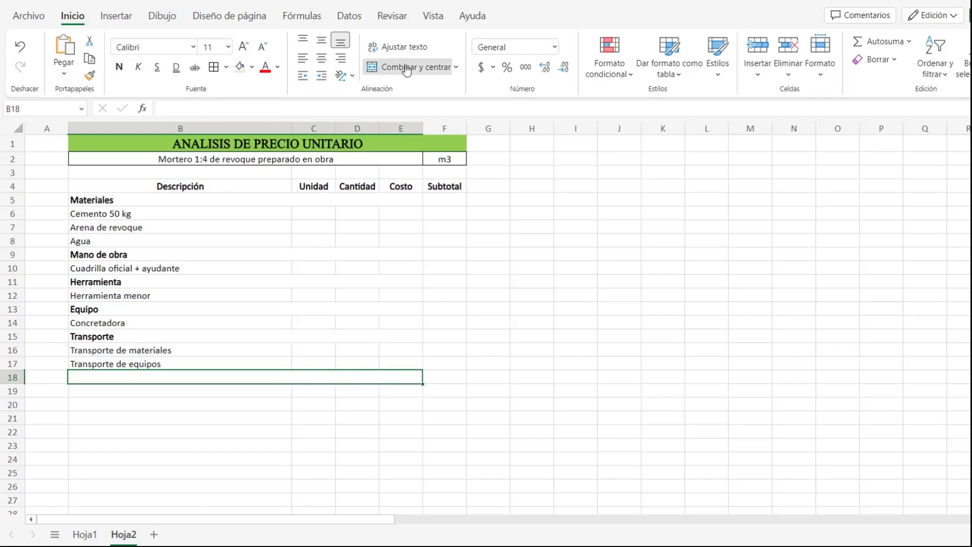
type("T")
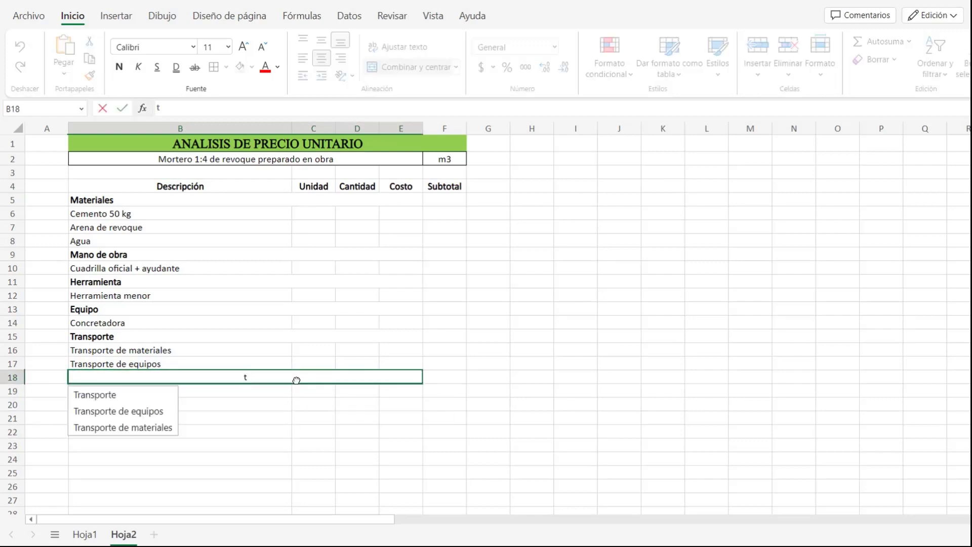
type("otal (m3)")
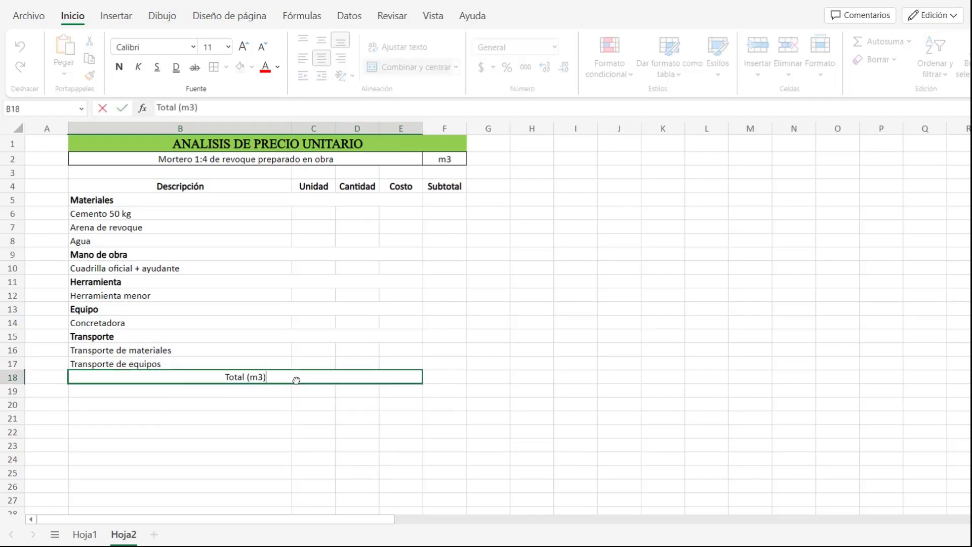
left_click(486, 468)
left_click(405, 375)
key("ctrl+n")
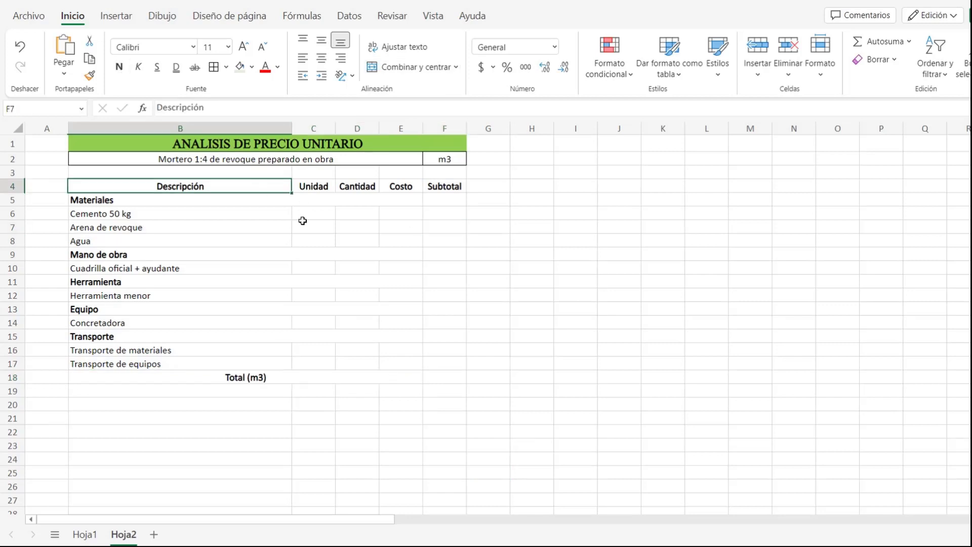
Apply All Borders to B4:F18 and shade the total and header rows light green.
left_click_drag(183, 186, 454, 375)
left_click(215, 66)
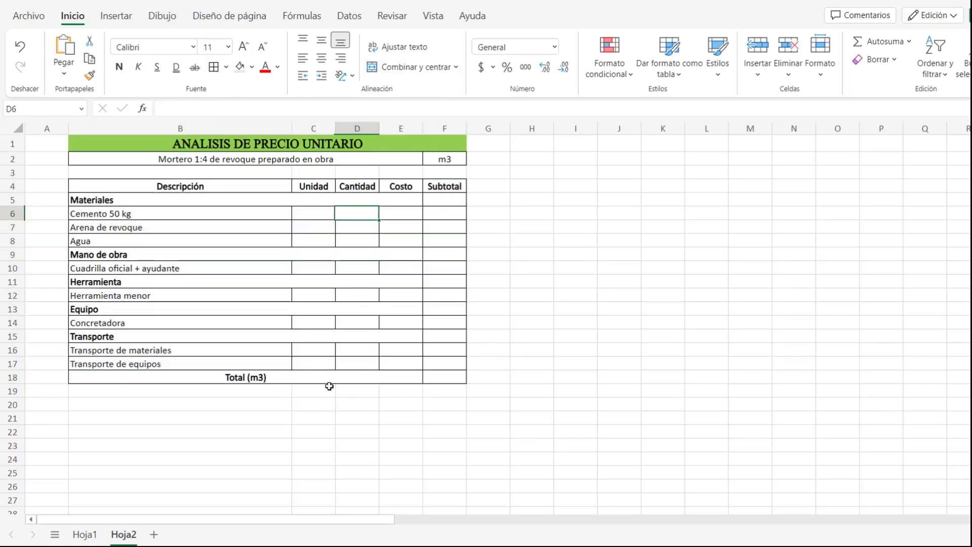
left_click_drag(329, 377, 440, 377)
left_click(240, 71)
left_click_drag(182, 185, 446, 186)
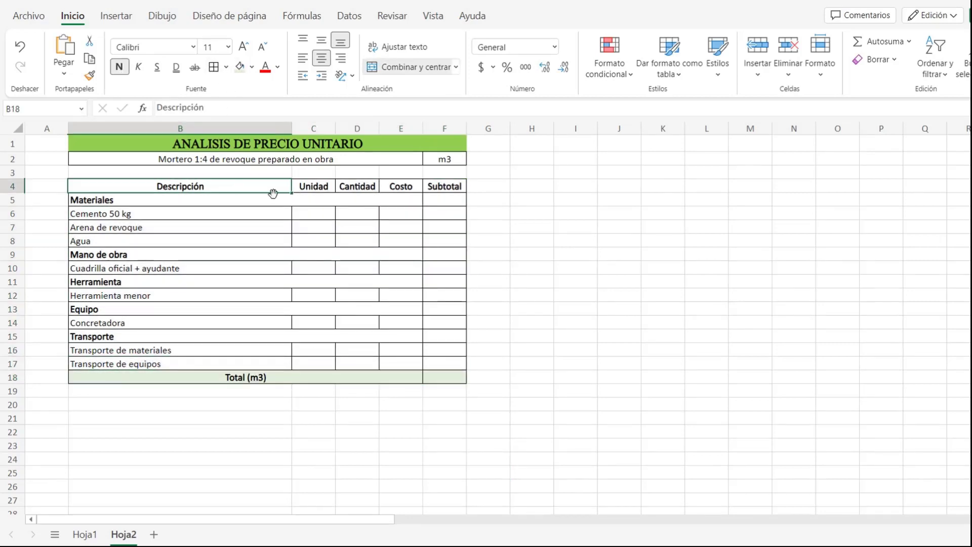
left_click(240, 71)
left_click(318, 128)
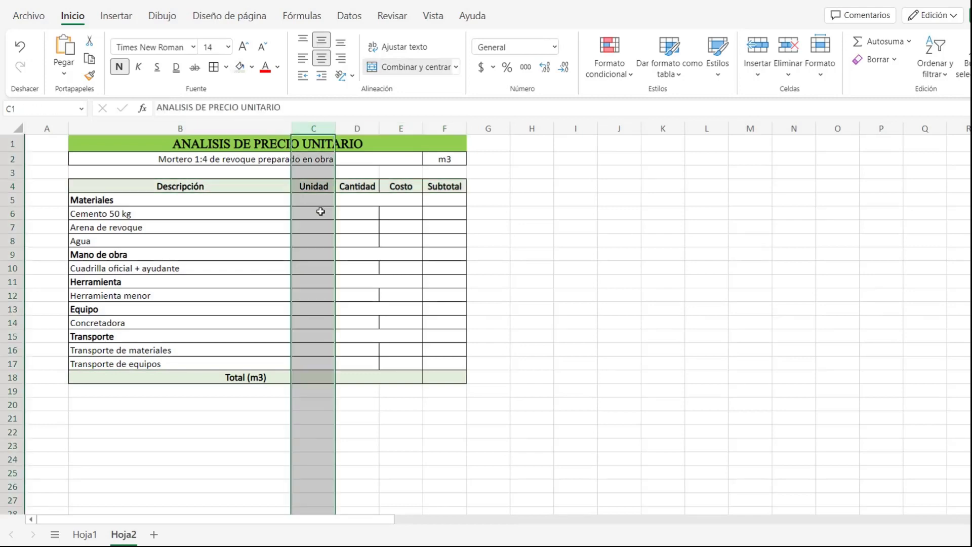
left_click(320, 212)
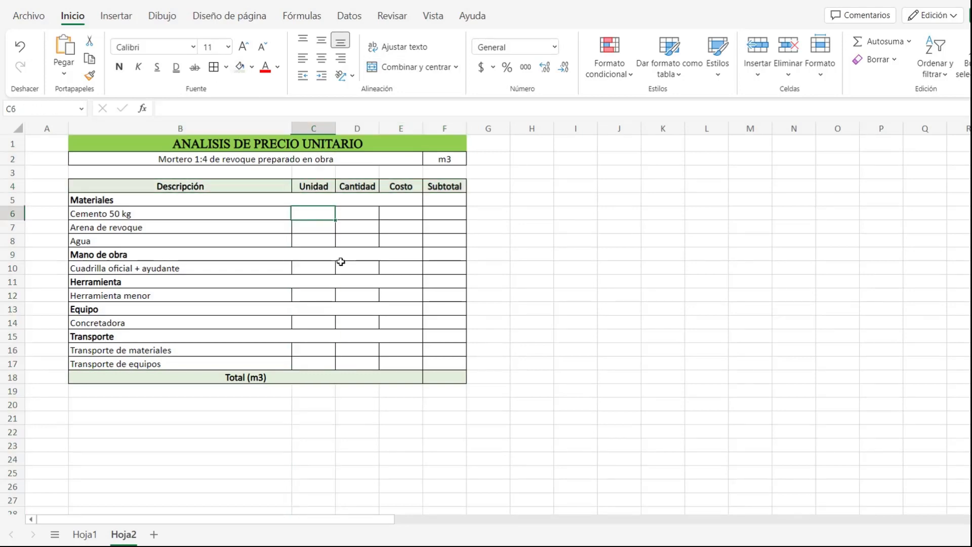
Enter centred units kg, m3 and lt for cement, sand and water.
type("kg")
left_click(321, 215)
left_click(316, 229)
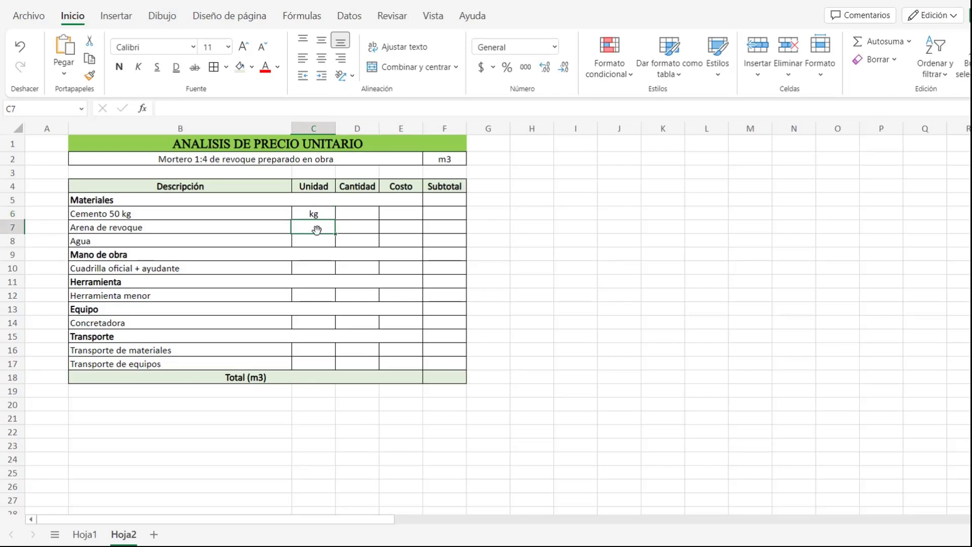
type("m3")
key("Return")
left_click(321, 227)
left_click(322, 58)
double_click(325, 242)
type("lt")
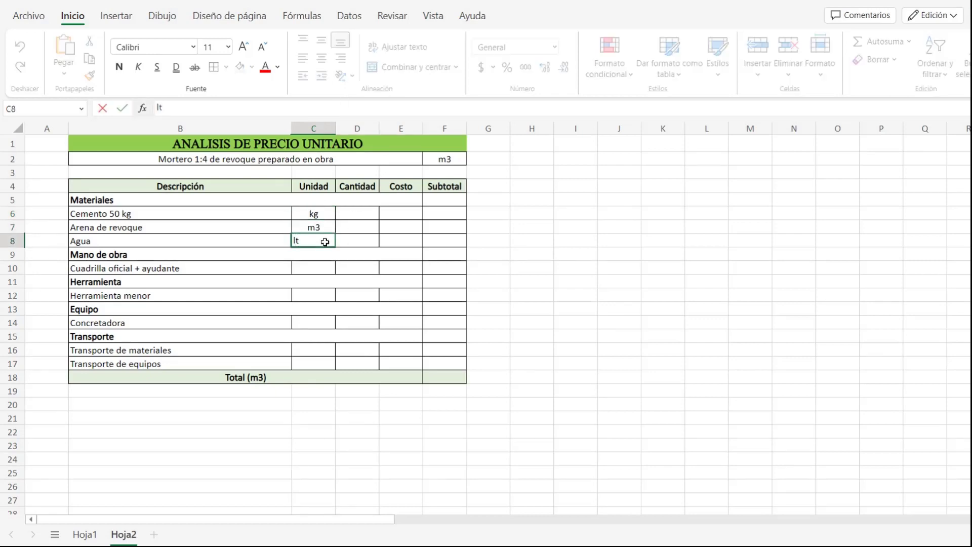
left_click(321, 59)
Give the labour crew a centred m3 unit and minor tools %(mo).
left_click(315, 267)
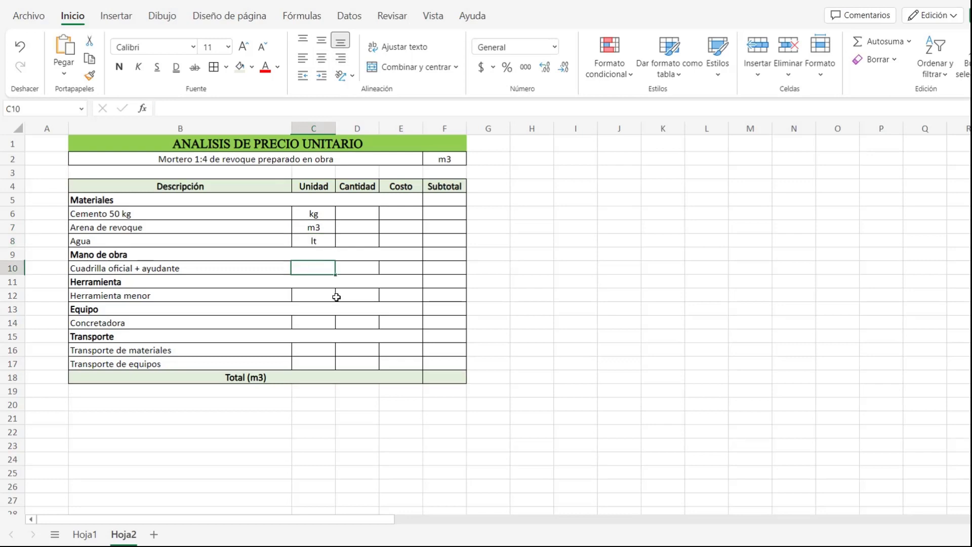
type("m3")
key("Return")
left_click(322, 267)
left_click(321, 58)
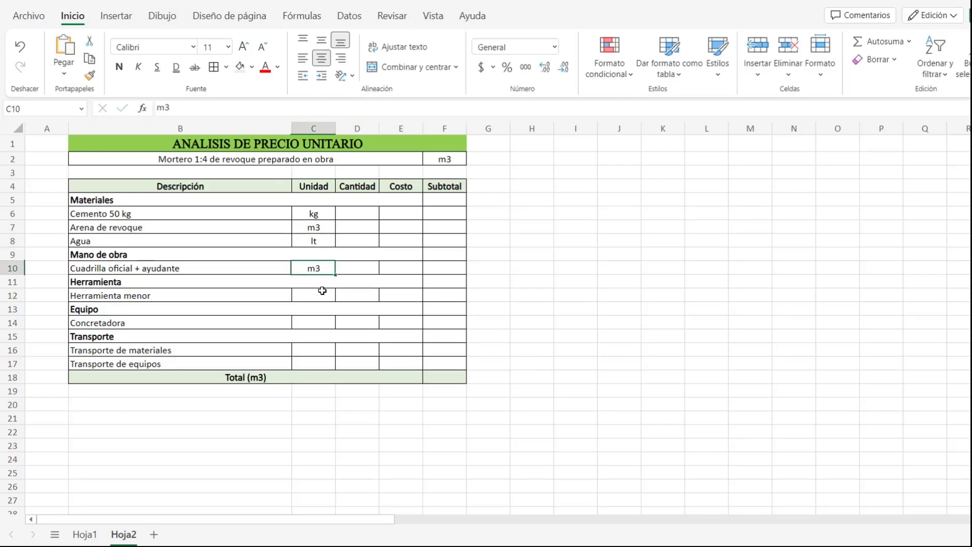
left_click(322, 291)
type("%/")
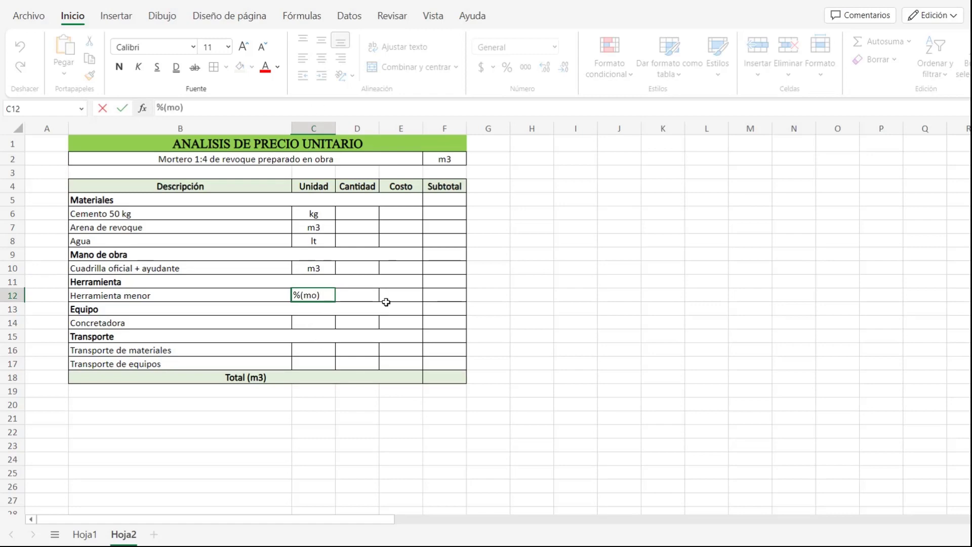
left_click(329, 322)
Enter día for the mixer, m3 and viaje for transport, centring the transport units.
type("día")
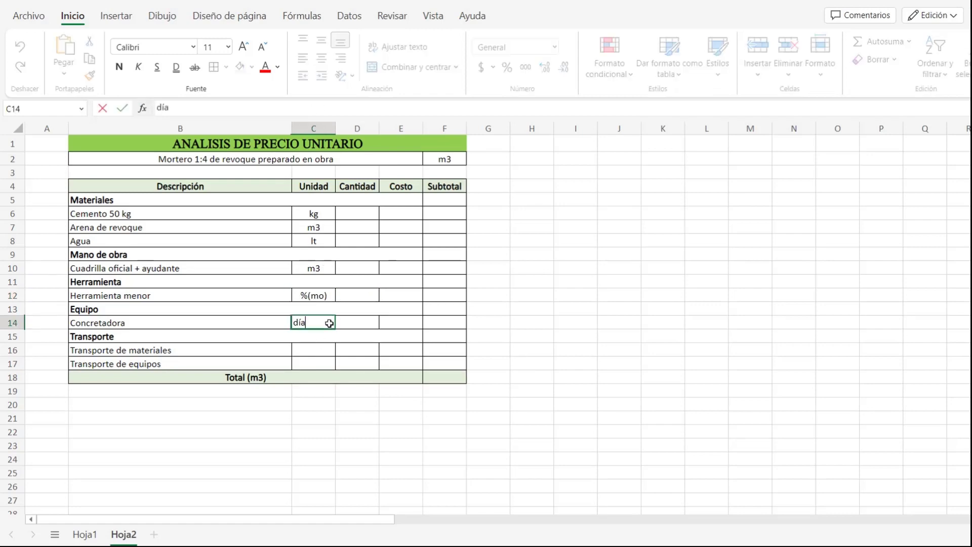
left_click(322, 350)
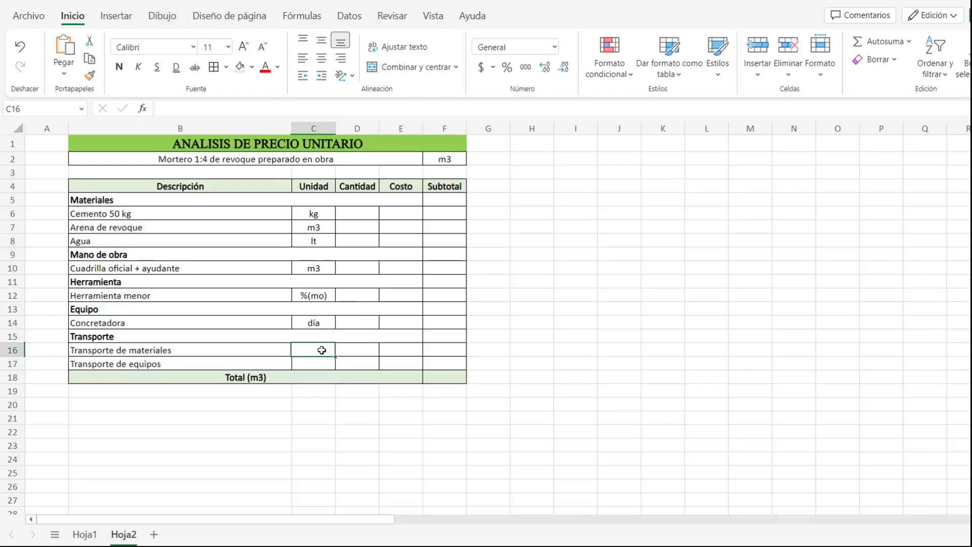
type("m3")
left_click(324, 364)
type("viaje")
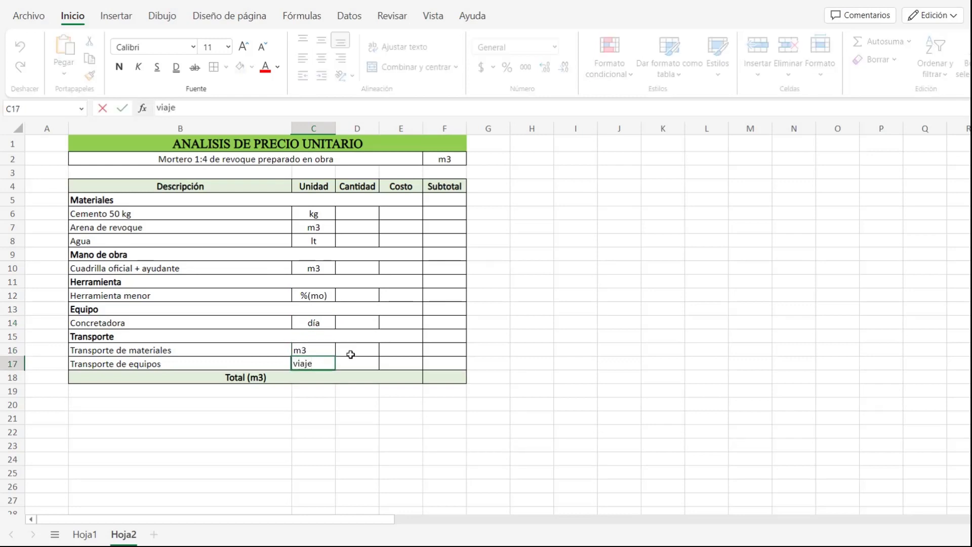
left_click_drag(324, 350, 325, 361)
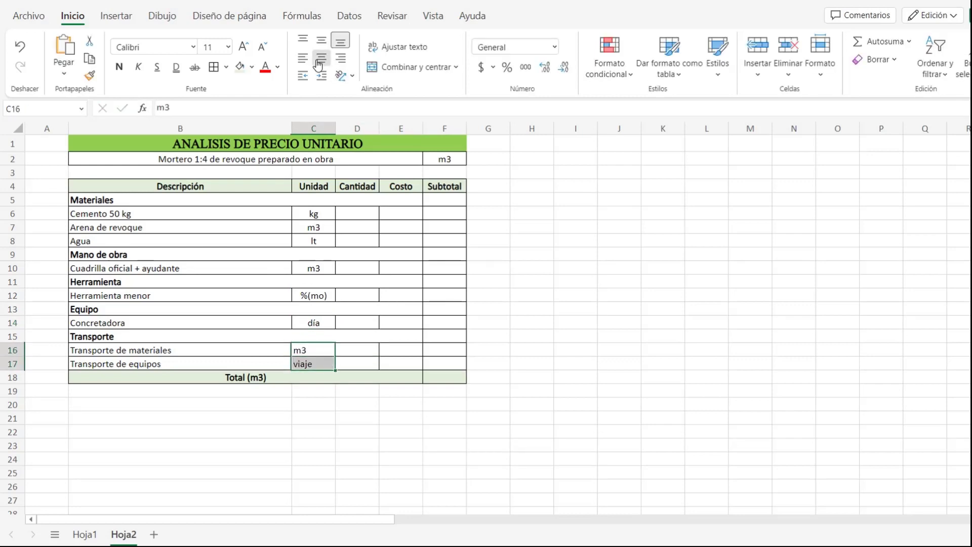
left_click(319, 60)
left_click(363, 213)
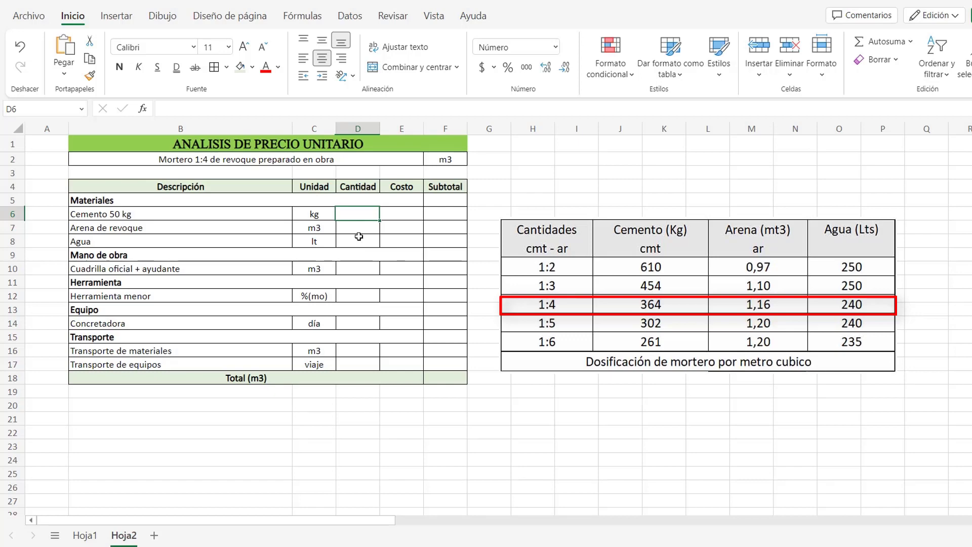
Enter cement quantity 382 (=364*1,05) and sand quantity 1,28 by formula.
left_click(359, 230)
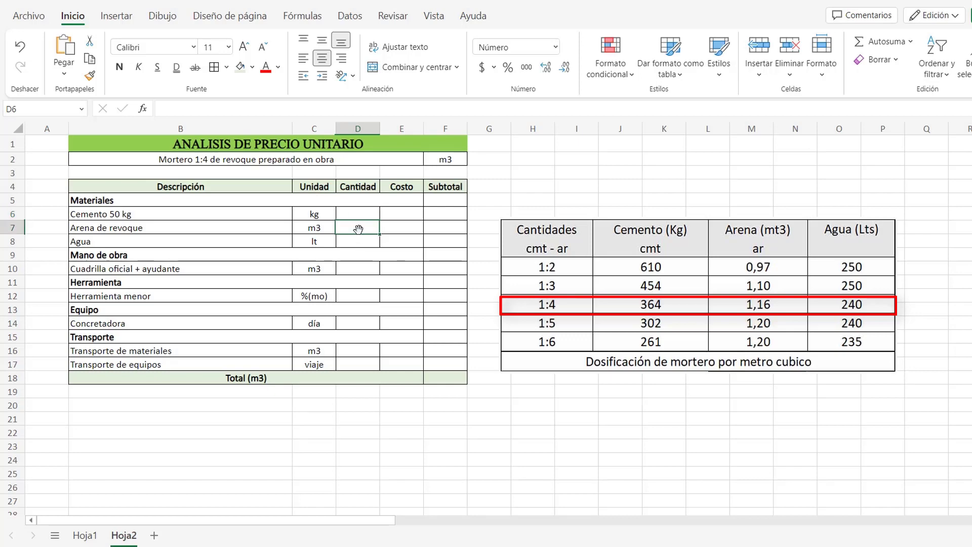
left_click(361, 217)
type("=")
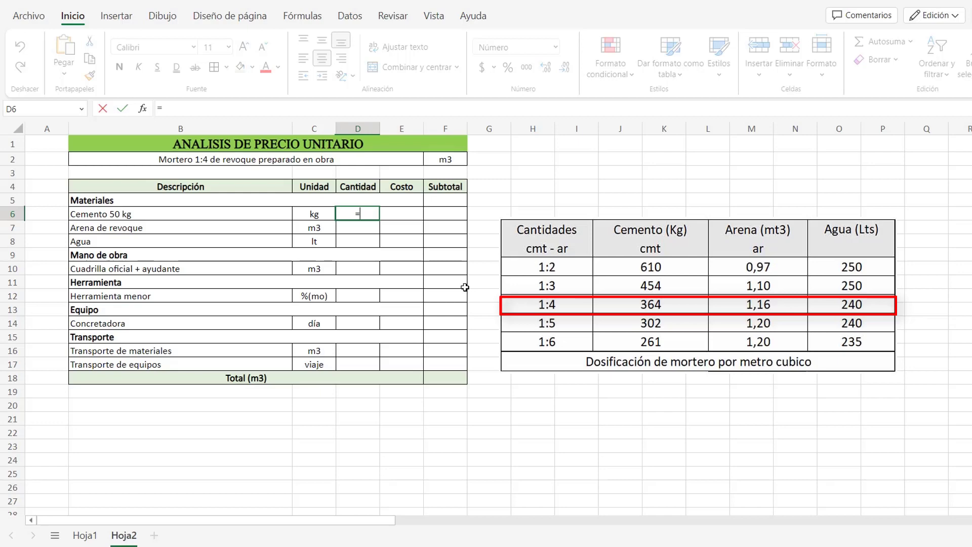
type("364*1,05")
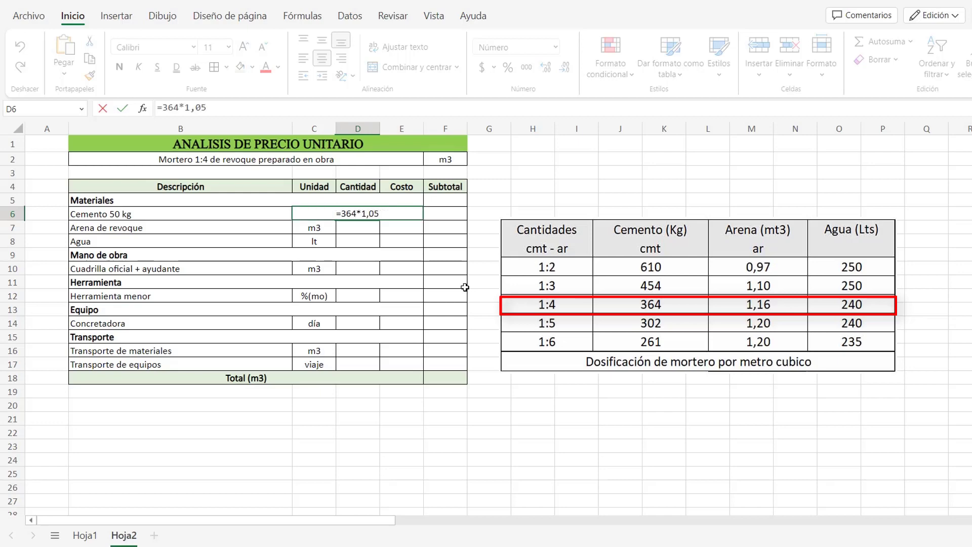
key("Return")
type("=")
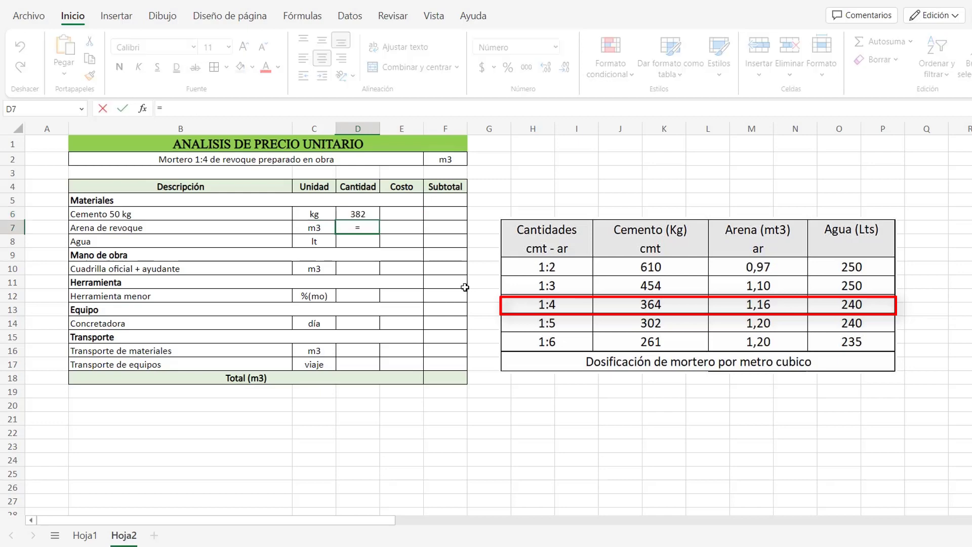
type(",16")
type("*1,1")
key("Return")
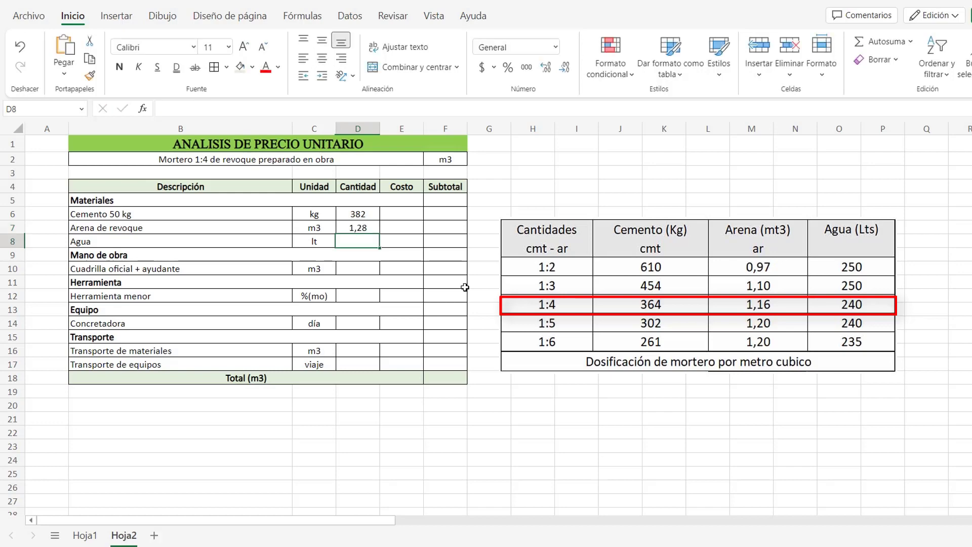
Enter water 240 litres, labour quantity 1 and 5% for minor tools.
type("240")
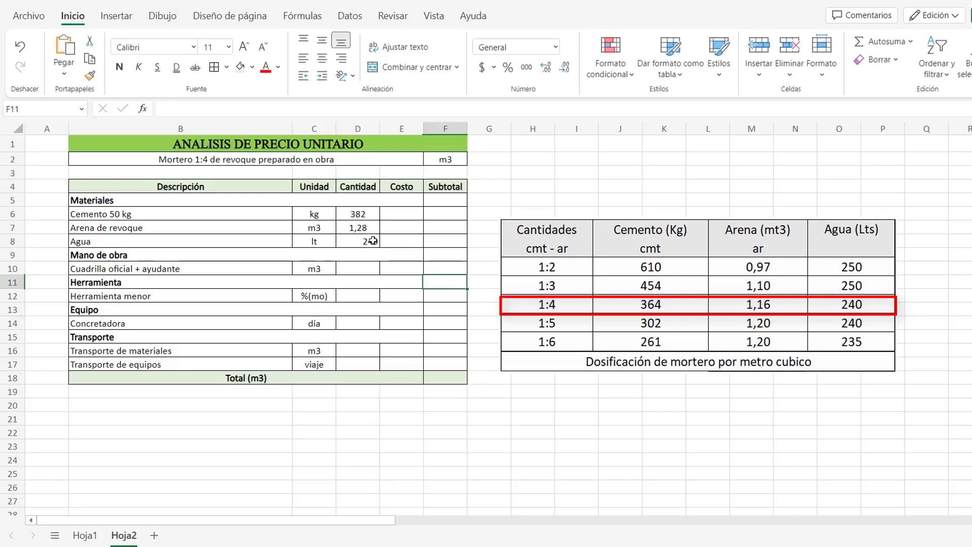
left_click(366, 267)
type("1")
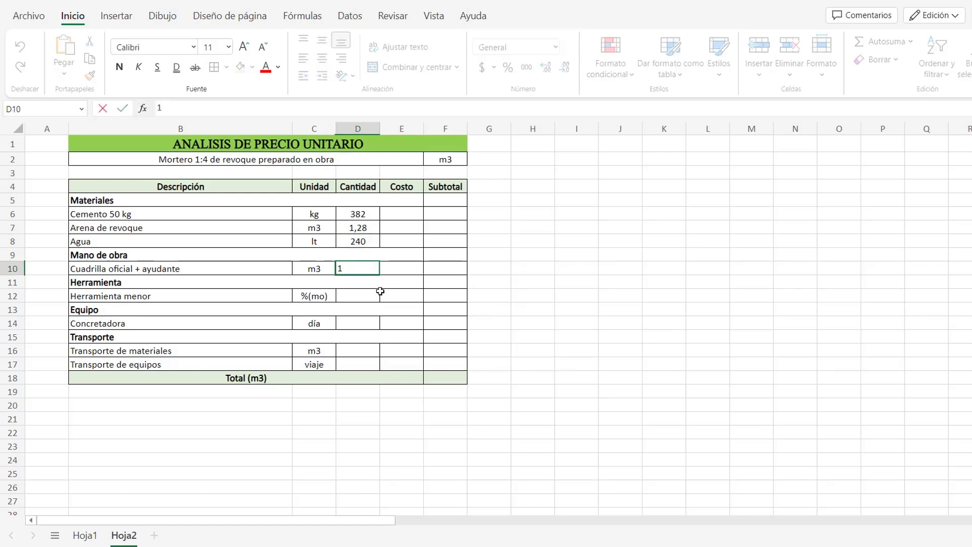
left_click(292, 67)
left_click(359, 296)
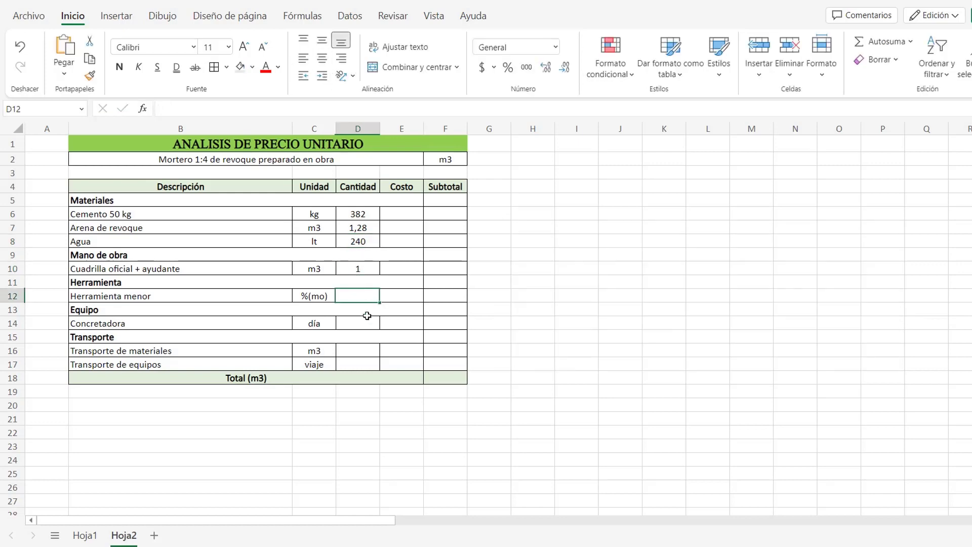
type("=5%")
key("Return")
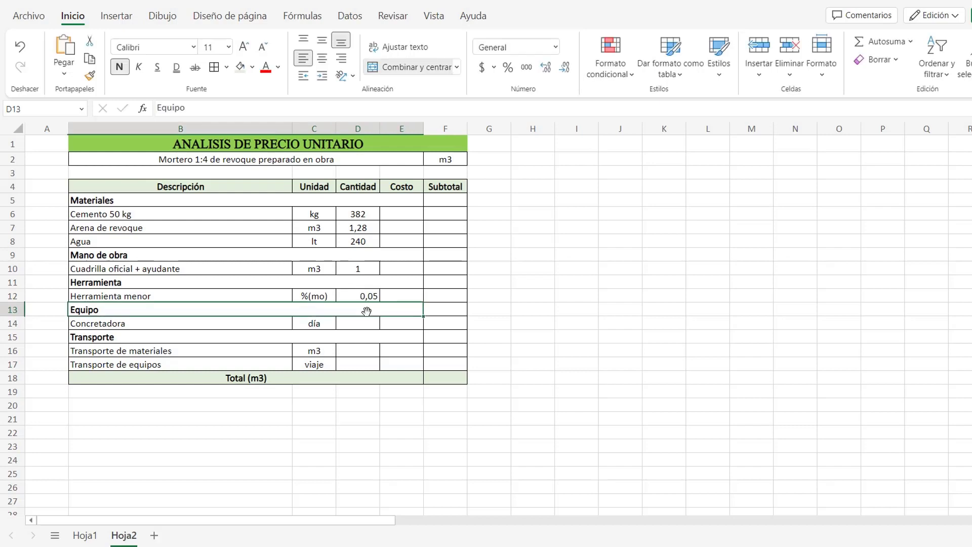
left_click(369, 296)
Enter the mixer quantity =1/7, shown as 0,14.
left_click(364, 320)
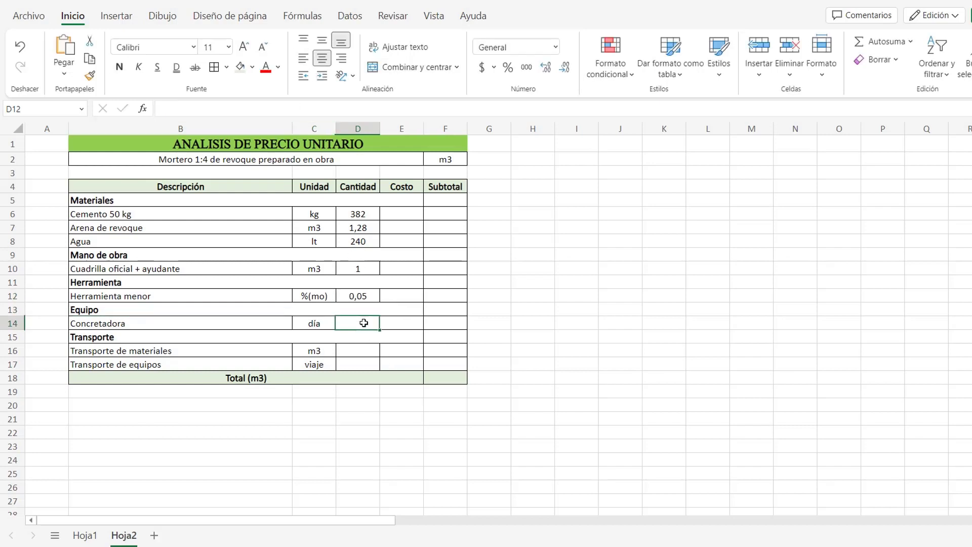
type("=1/7")
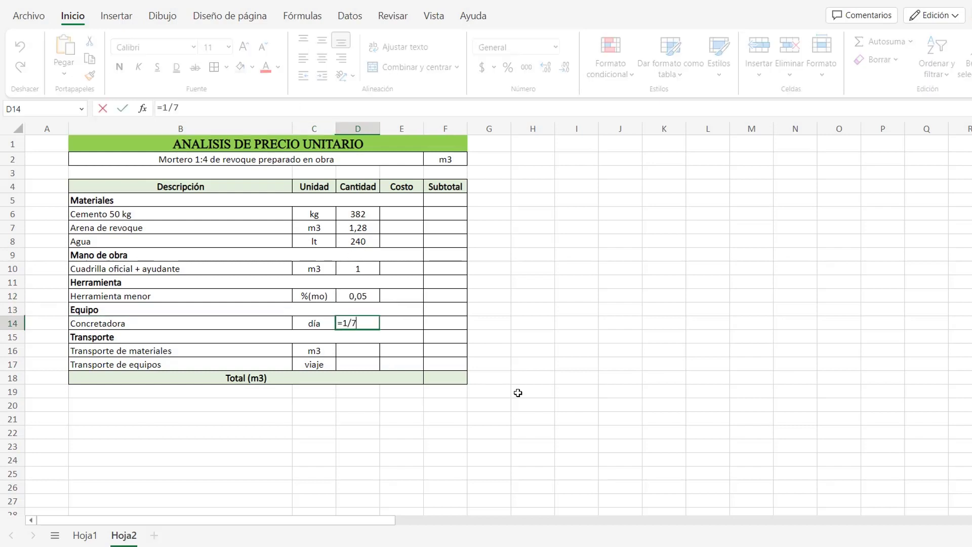
key("Return")
left_click(357, 322)
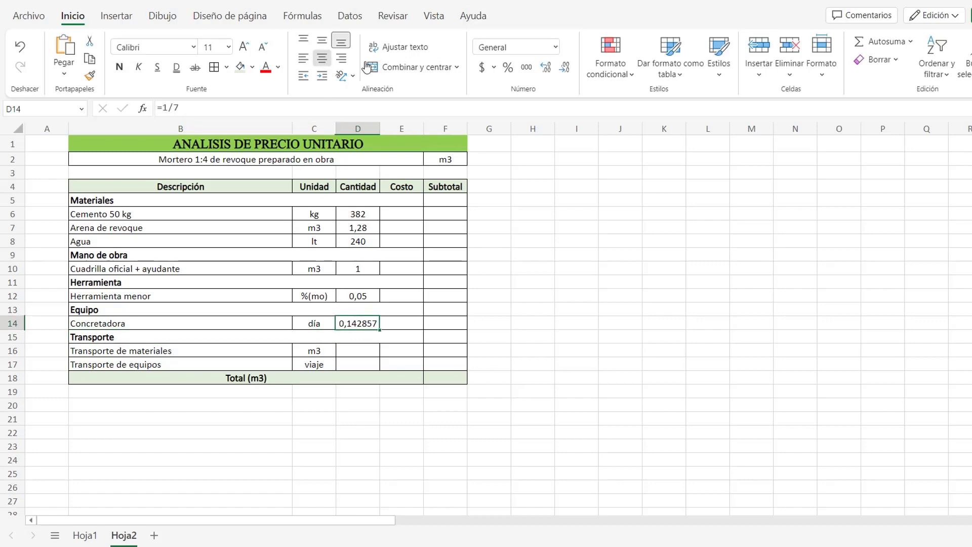
left_click(564, 69)
left_click(564, 68)
left_click(565, 69)
left_click(565, 68)
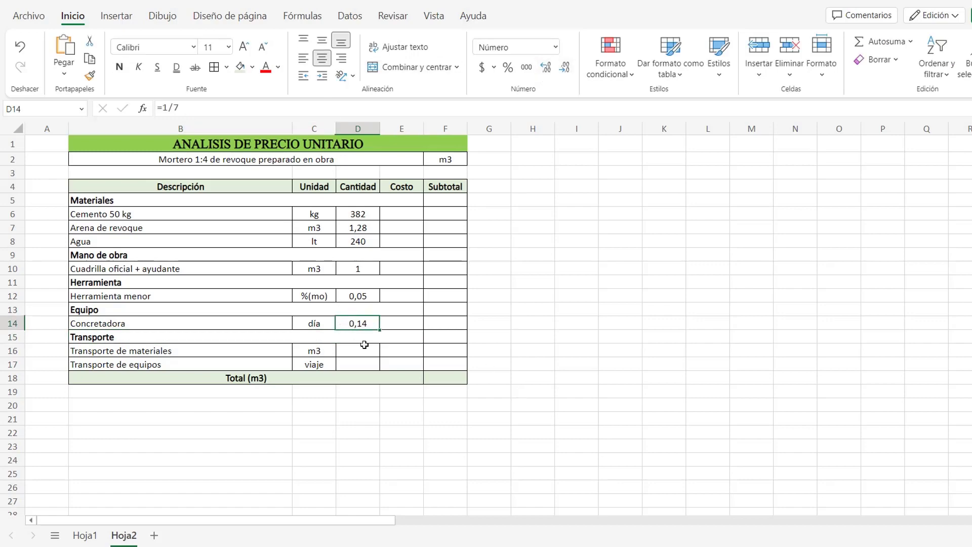
Set centred transport quantities: materials =D7 (1,28) and equipment 30% (0,3).
left_click(364, 347)
type("=")
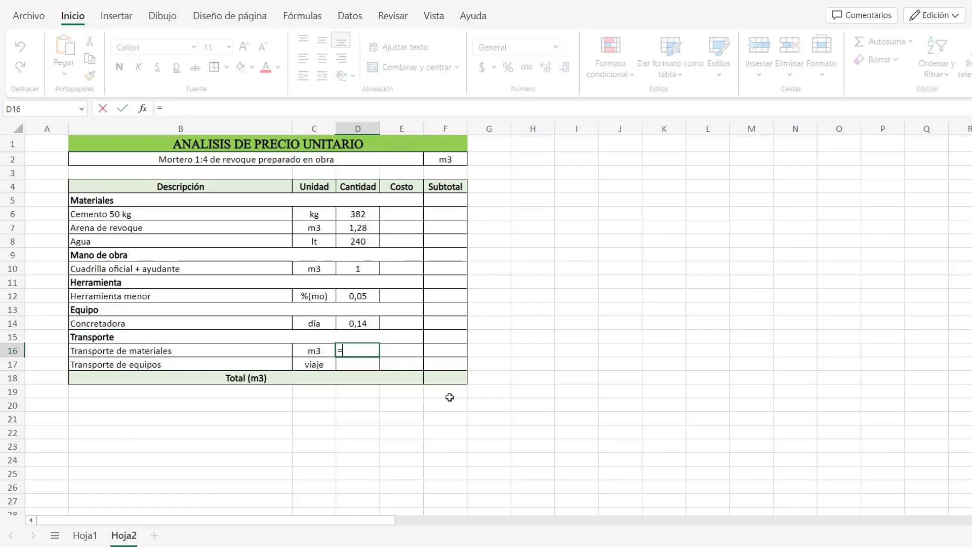
left_click(357, 227)
key("Return")
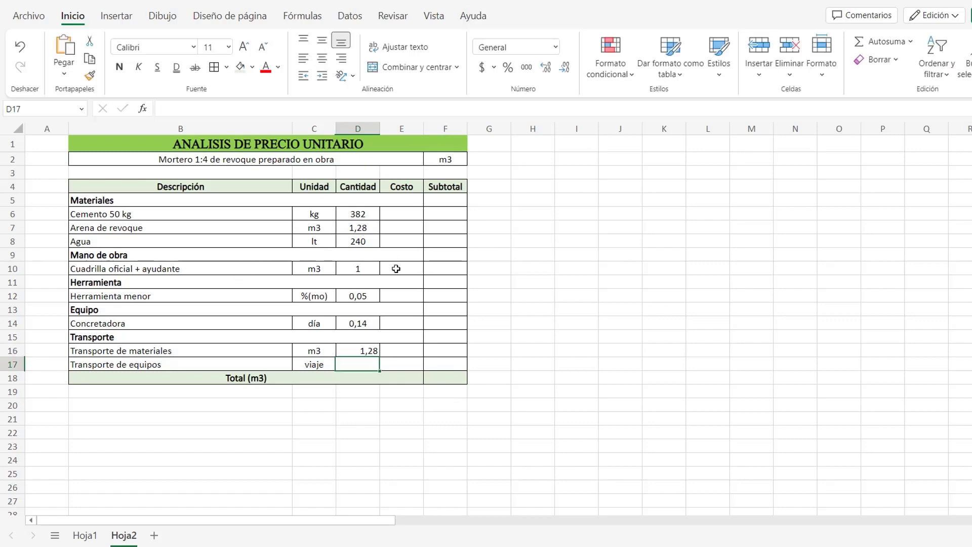
left_click(367, 350)
left_click(324, 58)
left_click(357, 364)
type("=30%")
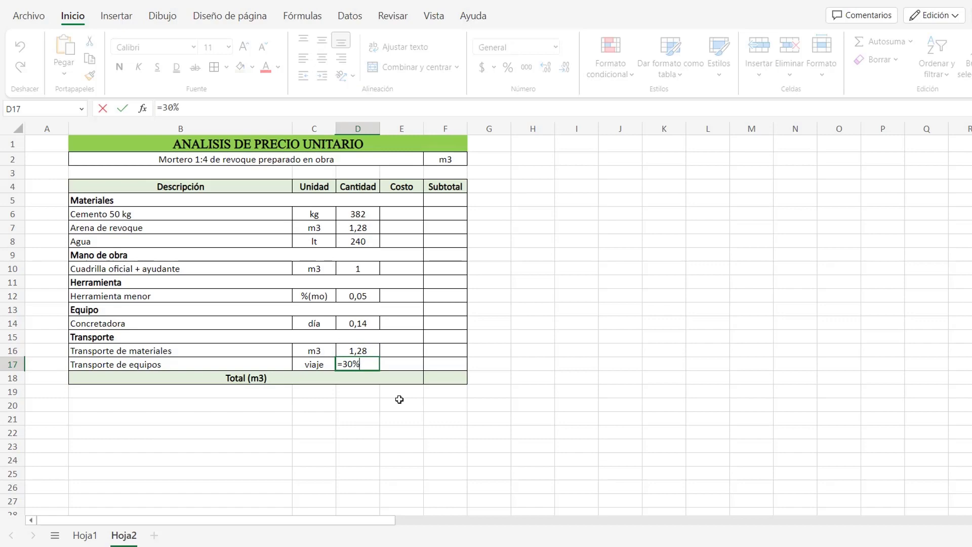
key("Return")
left_click(357, 365)
left_click(322, 58)
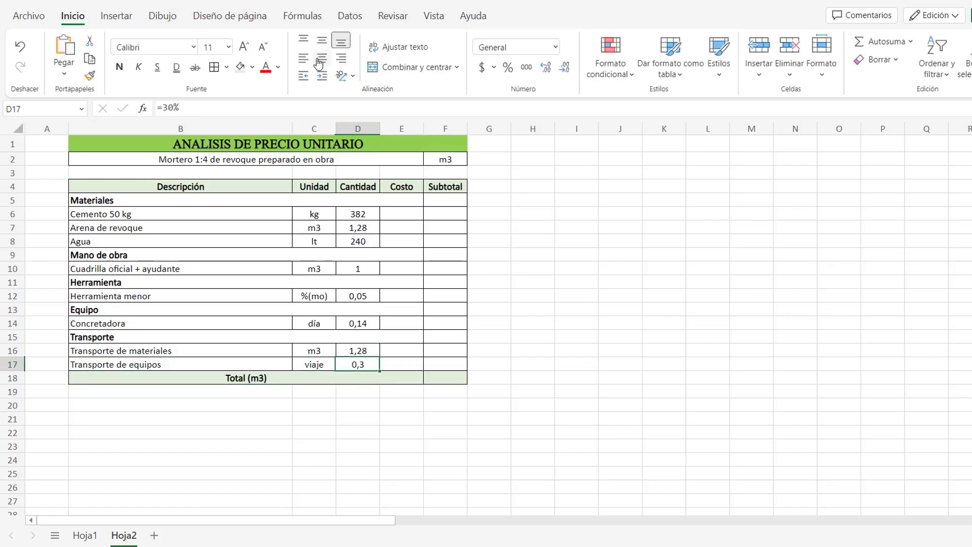
left_click(410, 214)
Enter the cement cost as =30500/50 in E6, centred, in currency format without decimals.
type("=3")
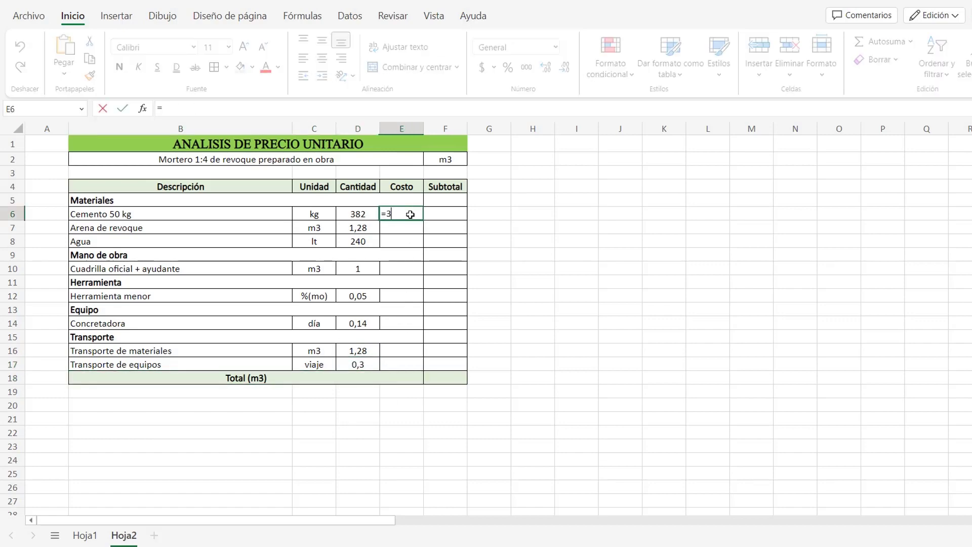
type("0500/50")
key("Return")
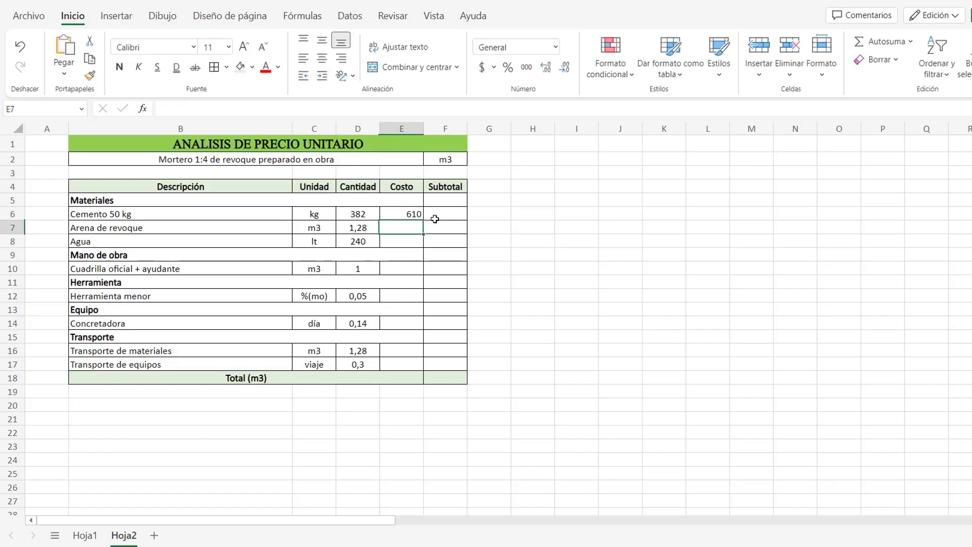
left_click(401, 213)
left_click(325, 59)
left_click(555, 47)
left_click(509, 102)
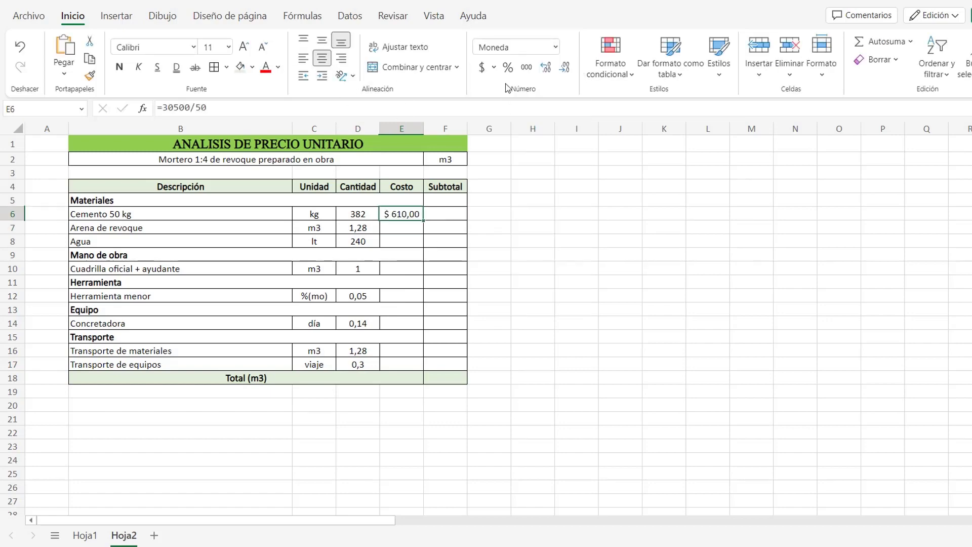
left_click(564, 67)
left_click(564, 67)
key("Return")
Enter the sand cost 92.016, the water cost 25 and the labour crew cost without decimals.
type("92")
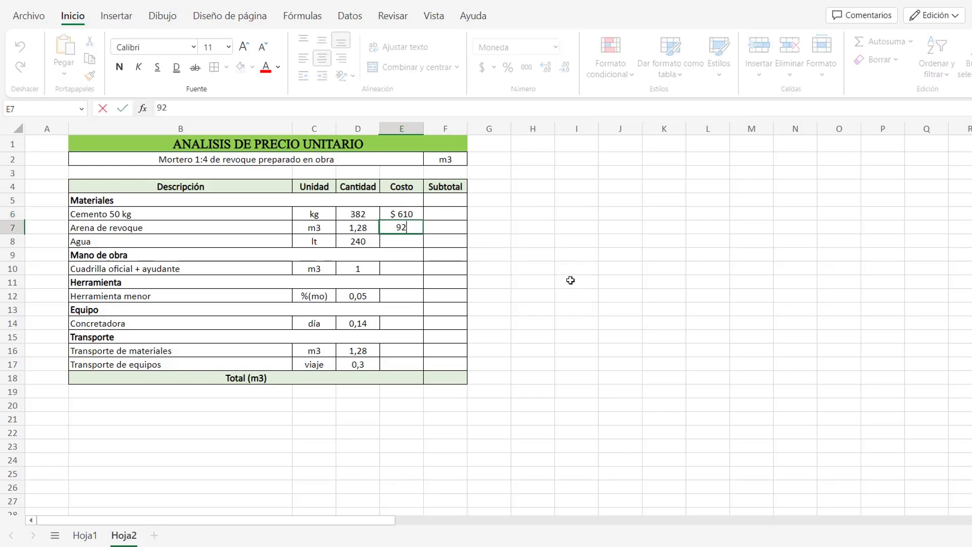
type("$ 92.016")
key("Return")
type("25")
key("Return")
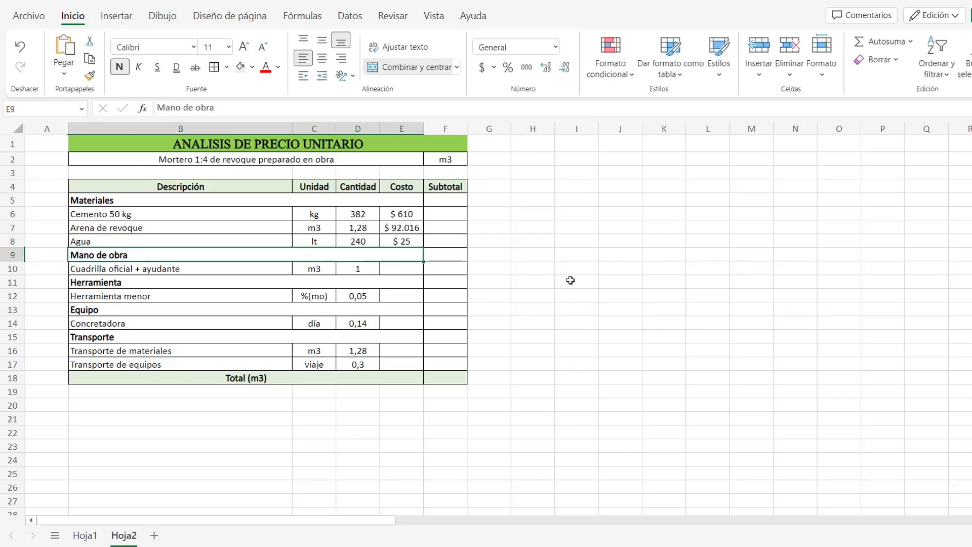
key("Return")
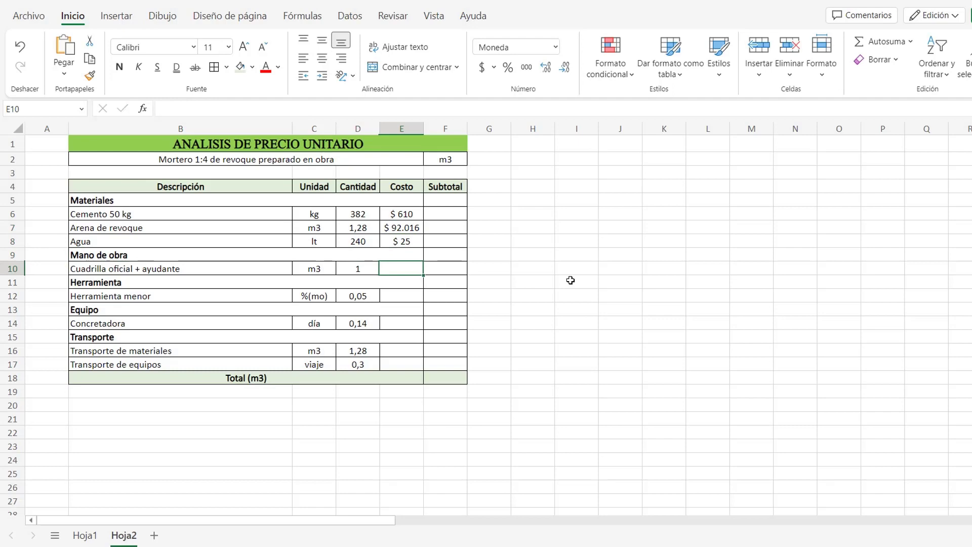
type("26.000,00")
key("Return")
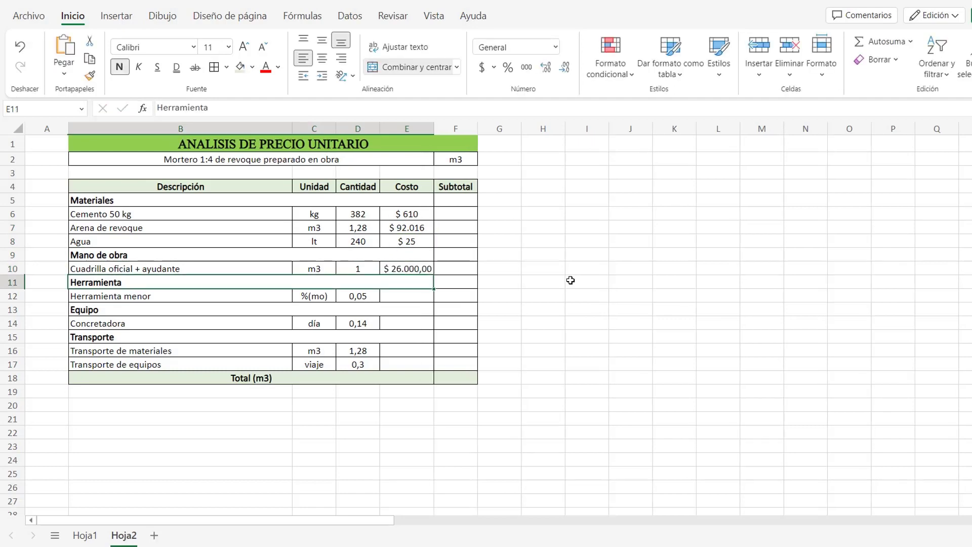
left_click(417, 268)
left_click(564, 68)
left_click(564, 67)
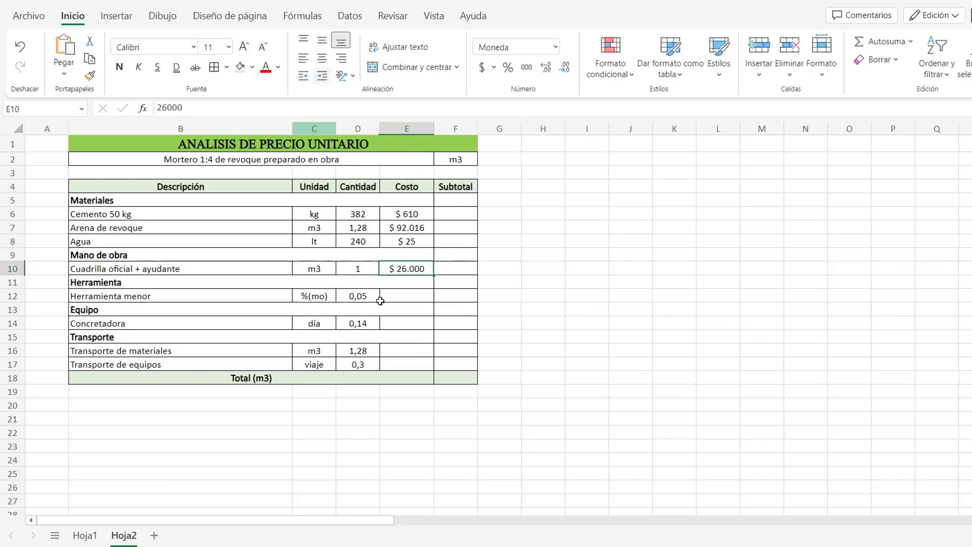
left_click(410, 297)
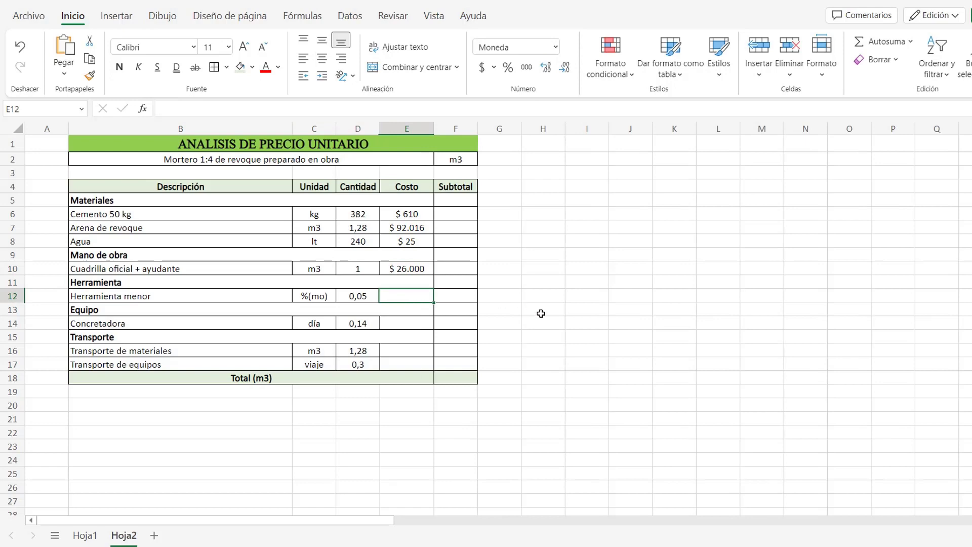
Set the minor tools cost to =F10 and the mixer cost to 28000 without decimals.
type("=F10")
key("Return")
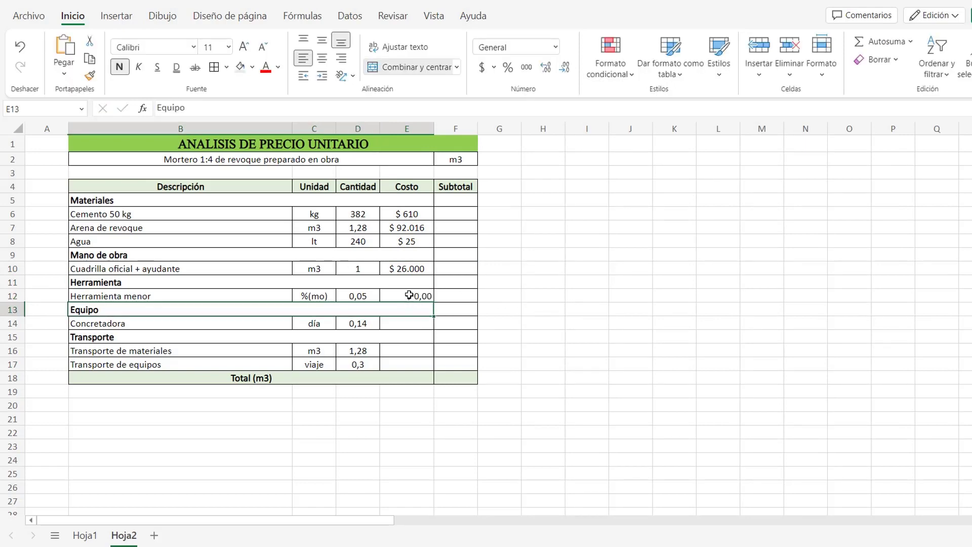
left_click(409, 295)
left_click(404, 322)
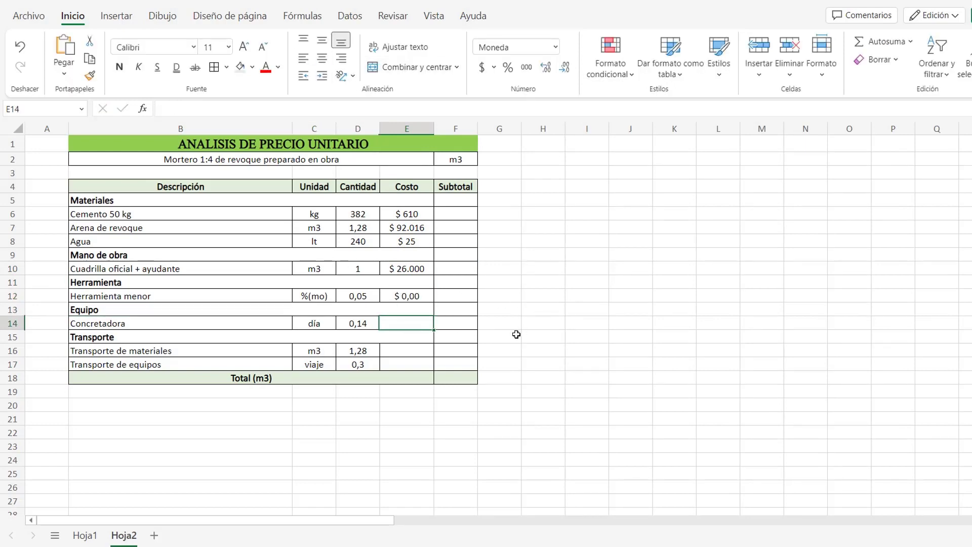
type("28000")
key("Return")
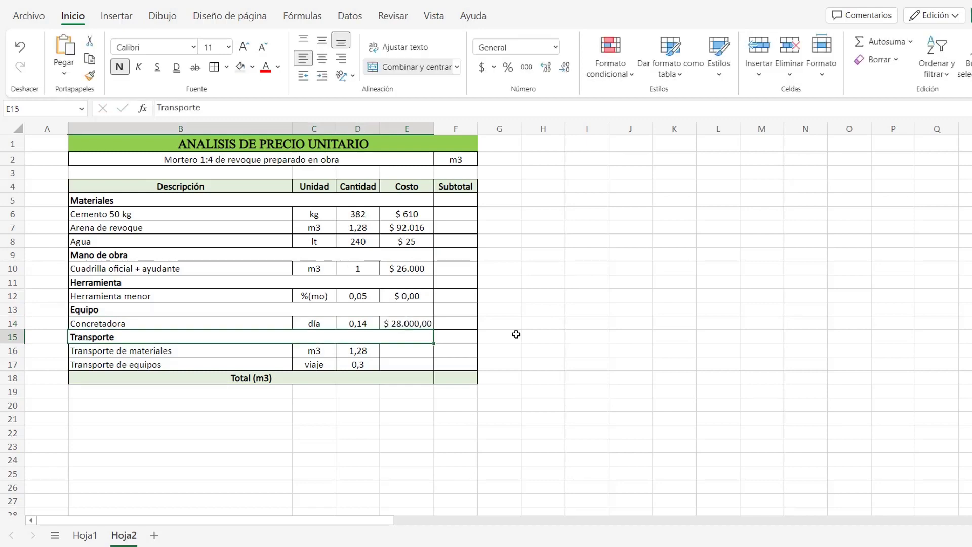
left_click(420, 324)
left_click(566, 67)
left_click(568, 71)
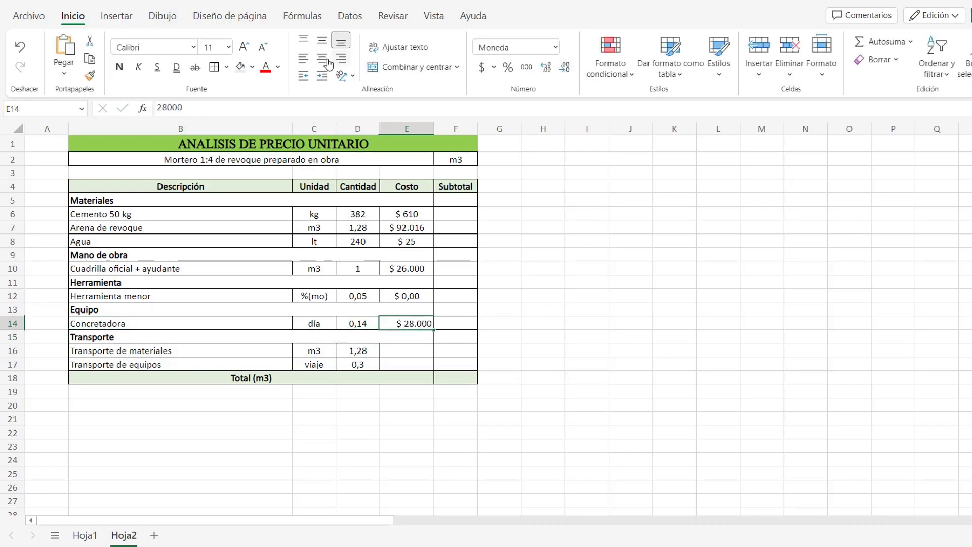
Enter transport costs 10.000 for materials and 15.000 for equipment, shown without decimals.
left_click_drag(419, 353, 413, 364)
left_click(412, 349)
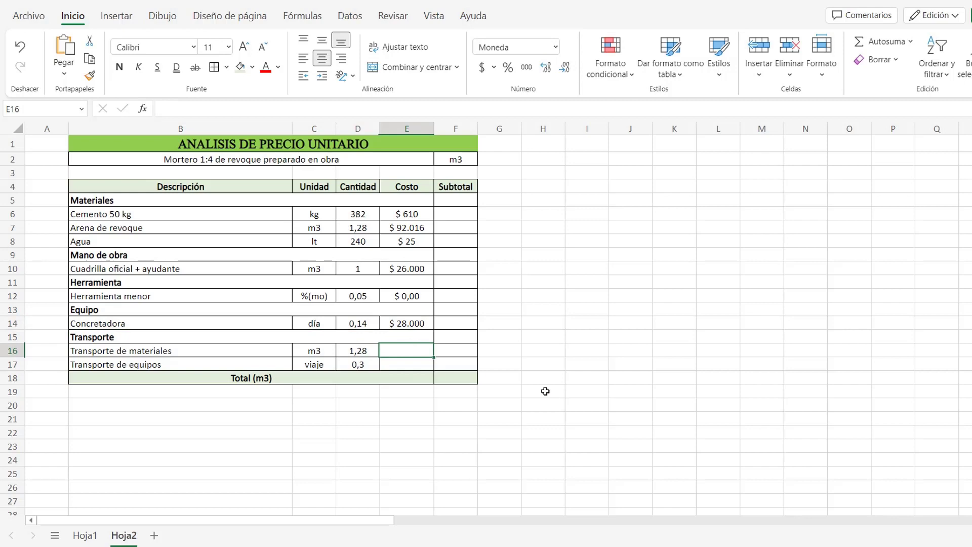
type("10.000")
key("Return")
type("15.00")
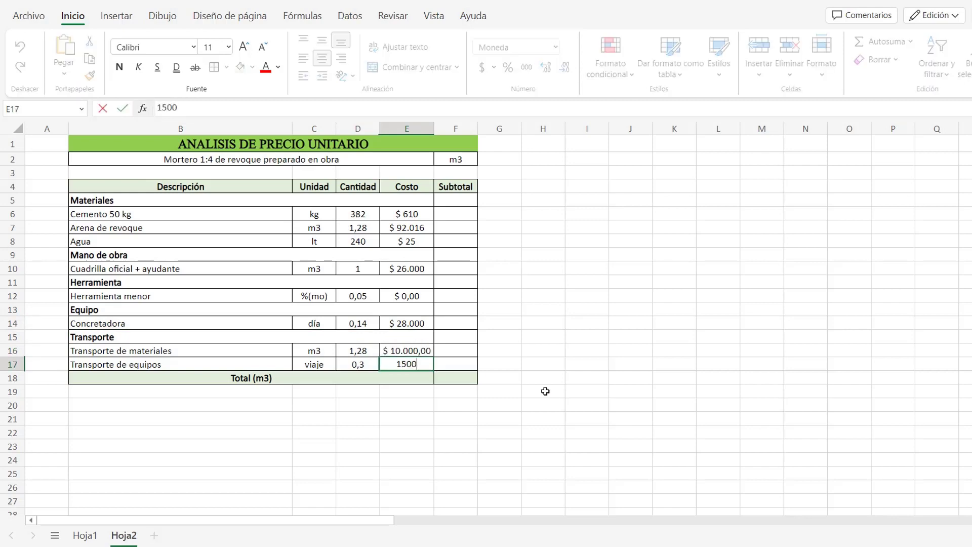
type("0")
left_click(546, 391)
left_click_drag(415, 351, 415, 364)
left_click(564, 67)
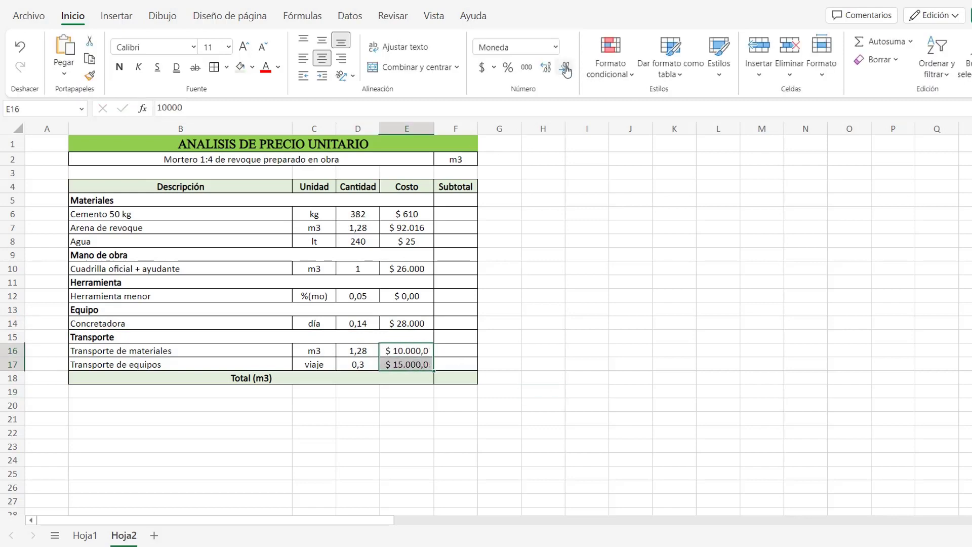
left_click(564, 67)
left_click(464, 210)
Compute the cement subtotal as =D6*E6 without decimals, widen column F, and fill it down to sand and water.
type("=")
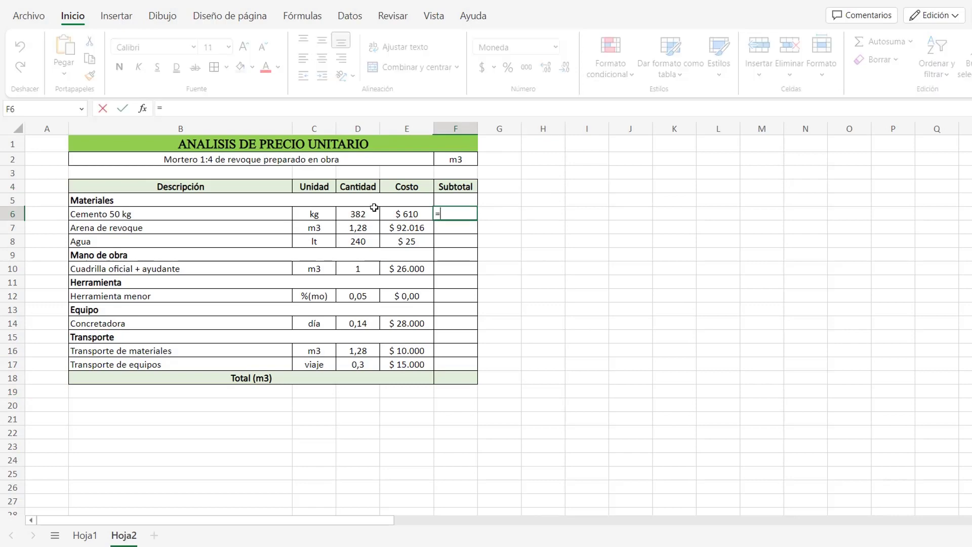
left_click(358, 214)
type("*")
left_click(407, 213)
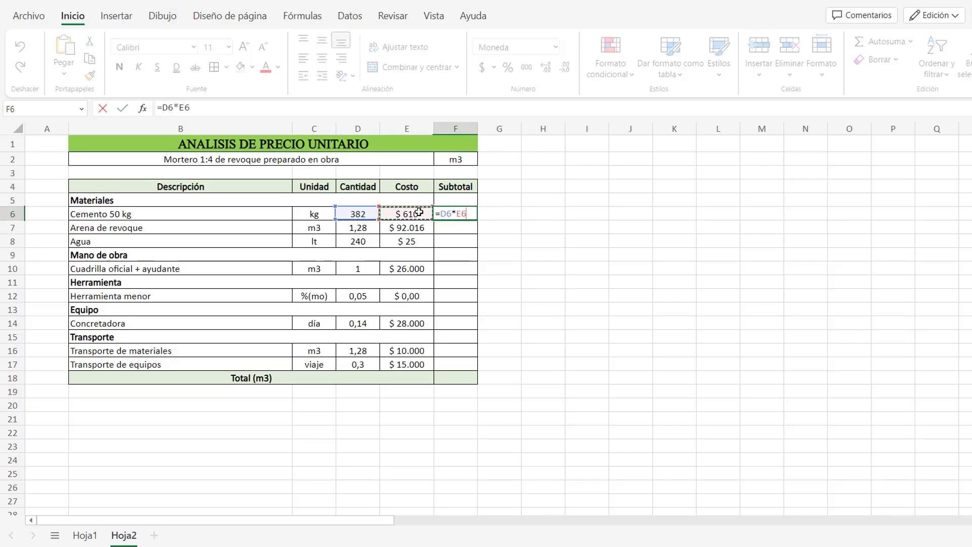
key("ctrl+Return")
double_click(479, 125)
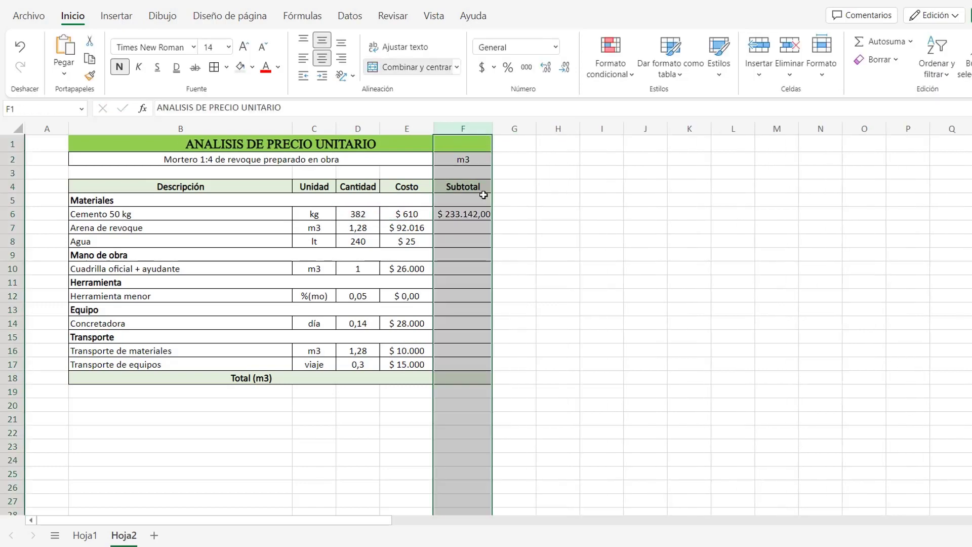
double_click(563, 75)
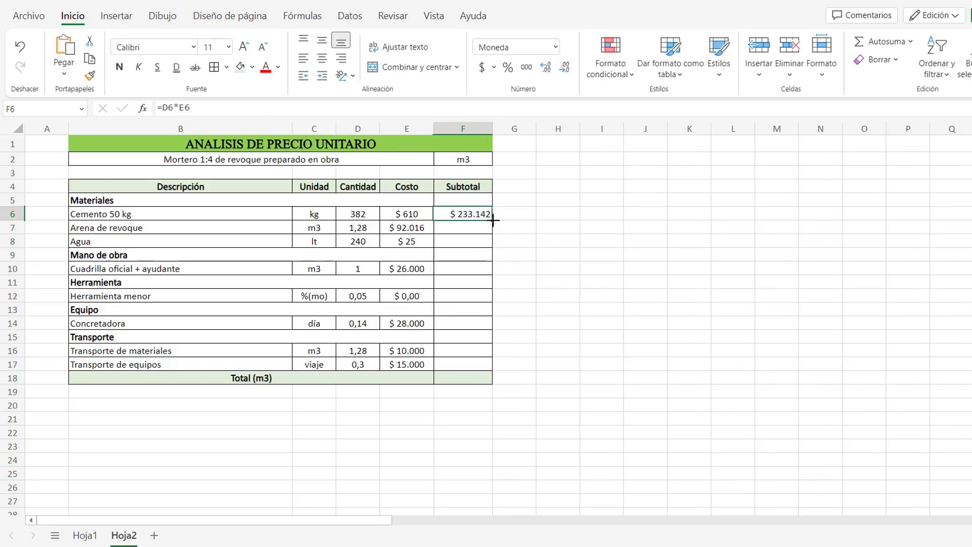
left_click_drag(494, 219, 494, 242)
Make the Materiales subtotal F5 a bold SUMA of the three material subtotals without decimals.
left_click(478, 198)
type("=")
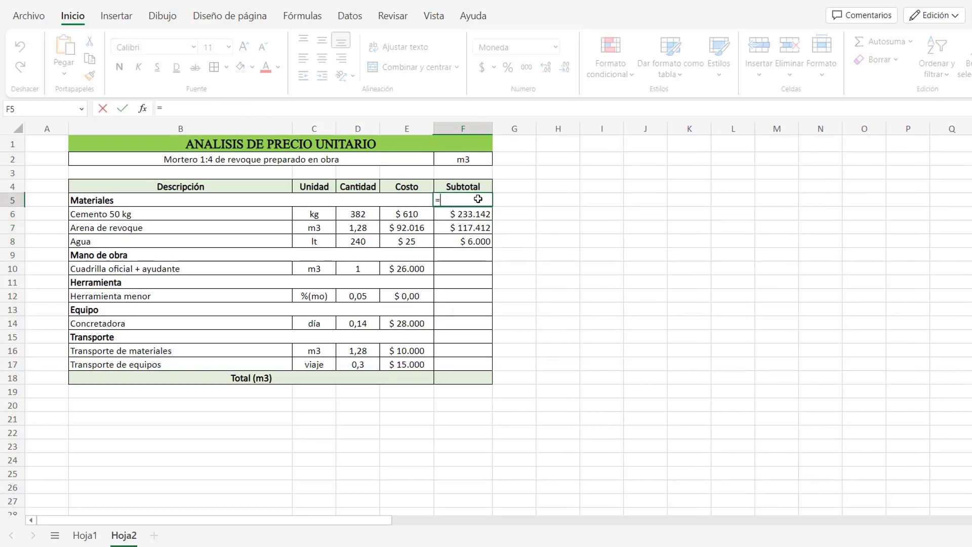
type("suma")
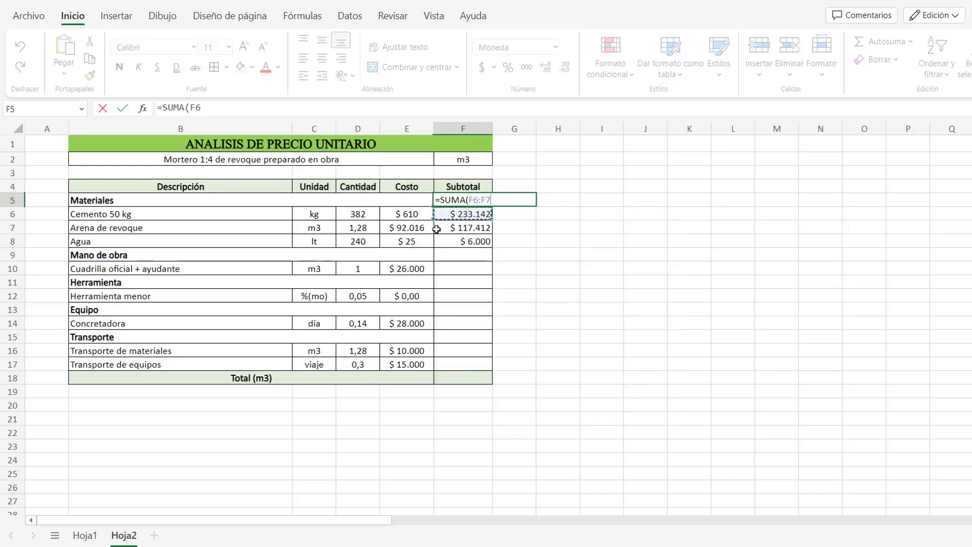
left_click_drag(461, 213, 441, 242)
key("Return")
left_click(564, 67)
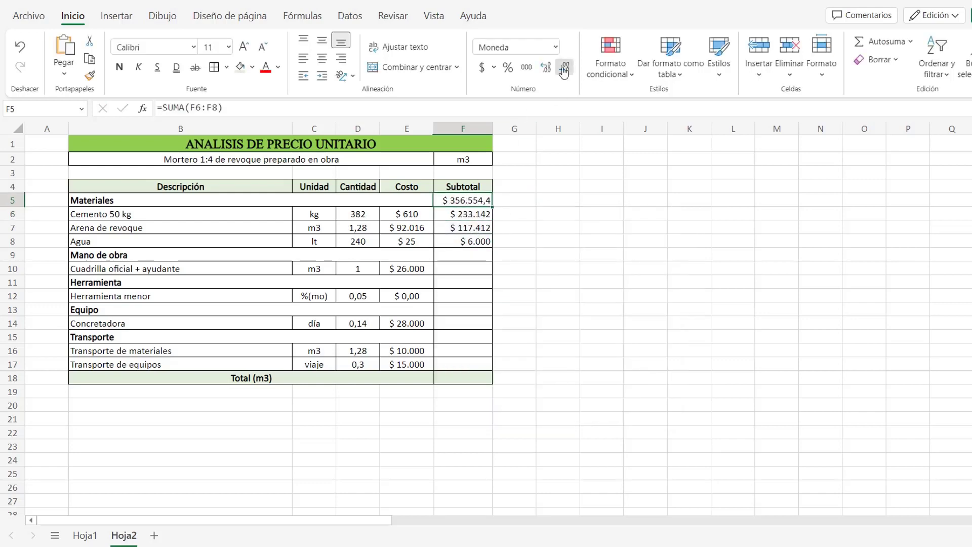
left_click(565, 67)
left_click(119, 66)
Compute the labour subtotal F10 as =D10*E10 without decimals.
left_click(446, 266)
type("=")
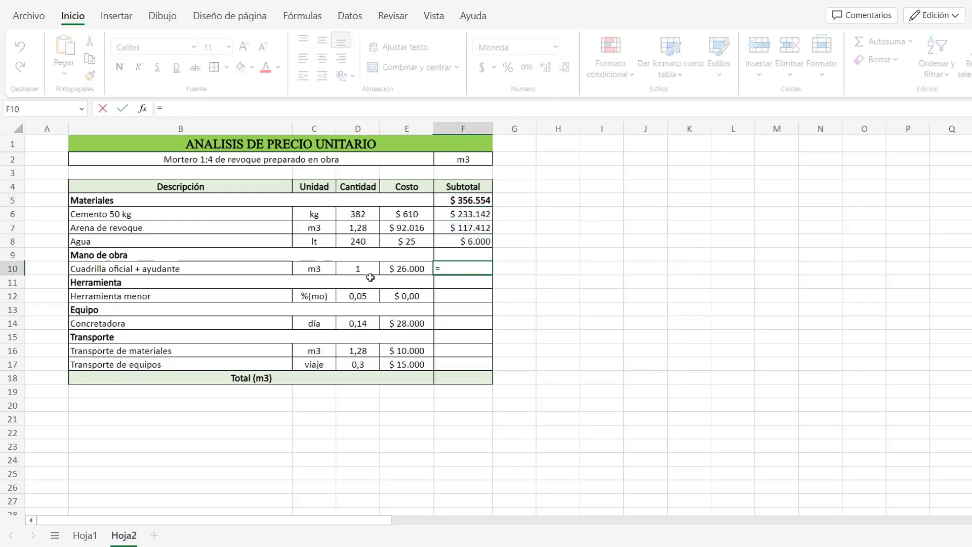
left_click(358, 269)
left_click(400, 268)
key("Return")
left_click(440, 269)
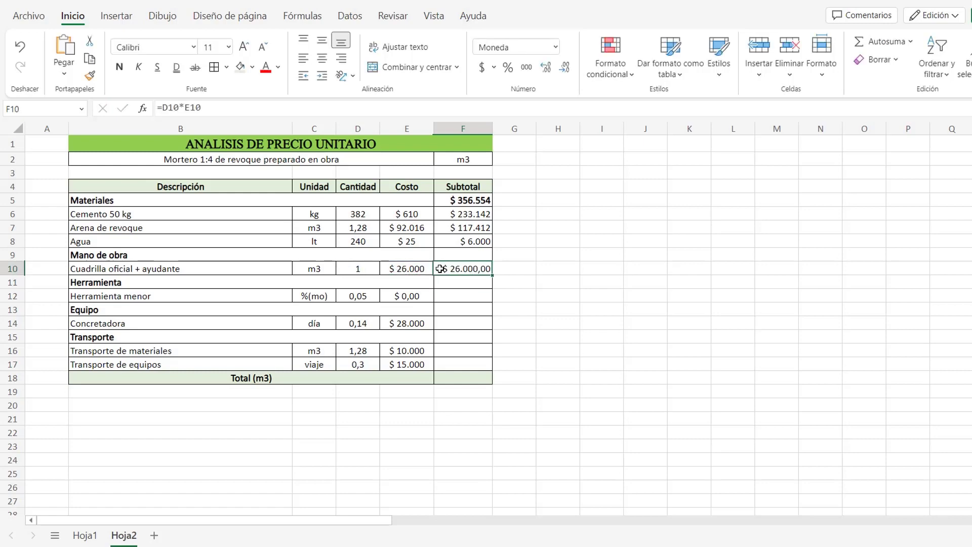
left_click(565, 67)
Link the Mano de obra subtotal F9 to =F10, bold and without decimals.
left_click(474, 255)
type("=F10")
key("Return")
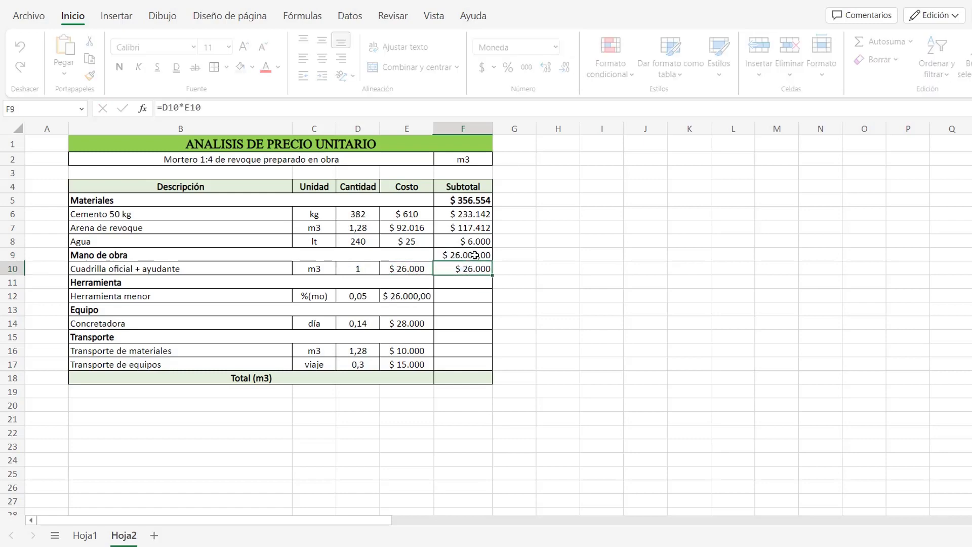
left_click(474, 255)
left_click(565, 67)
left_click(565, 67)
left_click(119, 67)
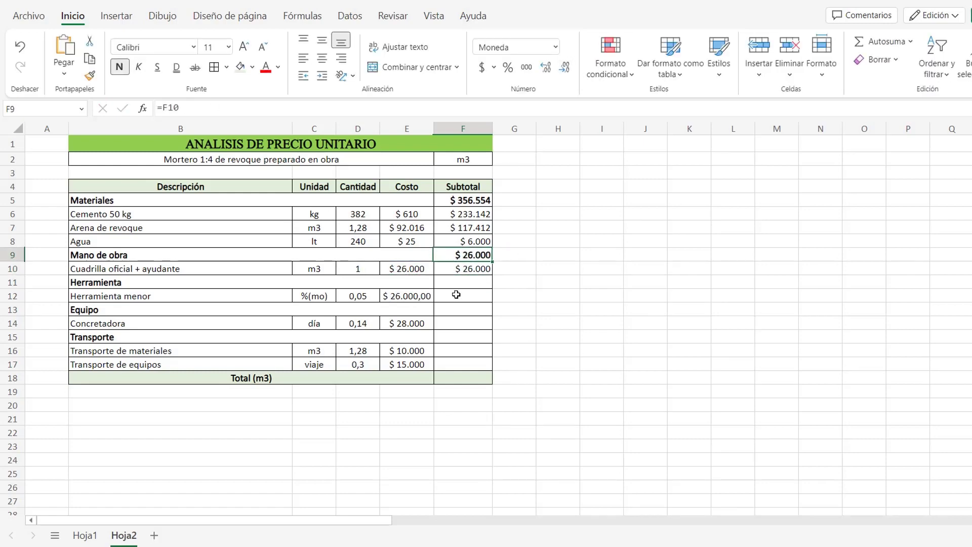
Compute the Herramienta menor subtotal F12 as =D12*E12, removing decimals from E12 and F12.
left_click(456, 295)
type("=")
left_click(364, 298)
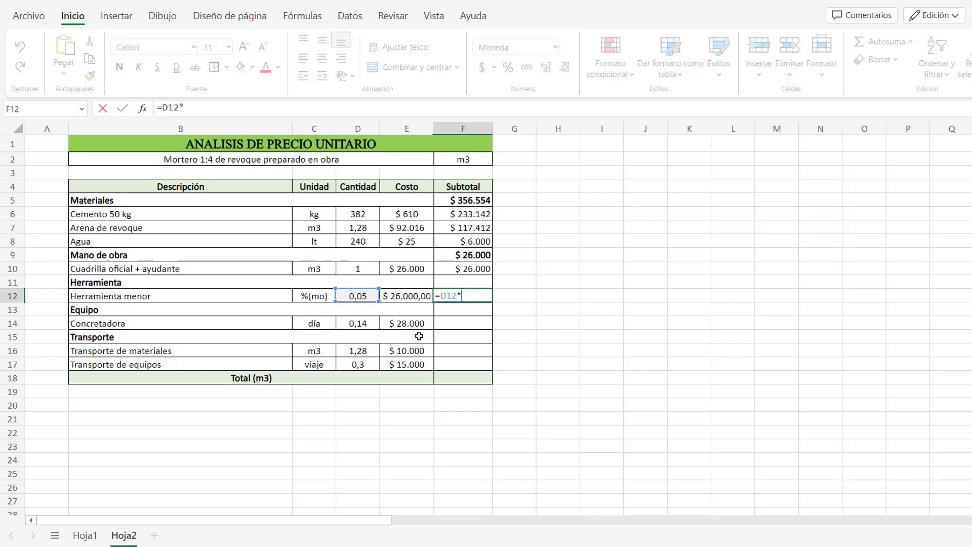
left_click(411, 296)
key("Return")
left_click(421, 296)
left_click(564, 67)
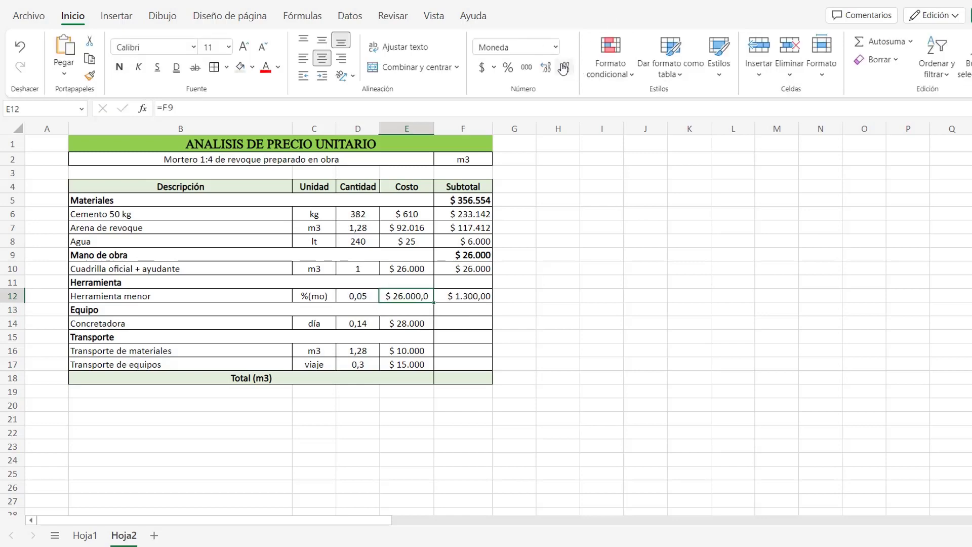
left_click(564, 67)
left_click(481, 296)
left_click(564, 70)
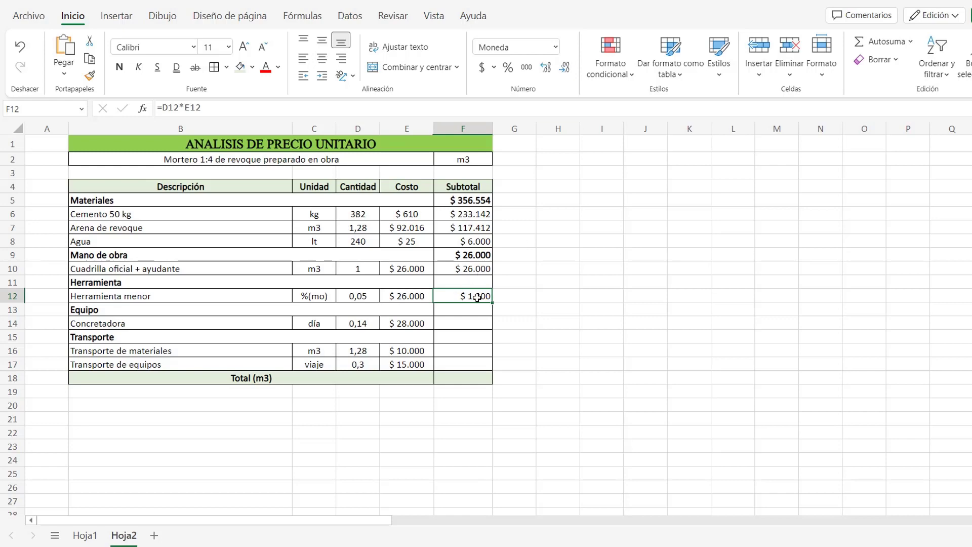
Set the Herramienta heading subtotal F11 equal to F12, bold and without decimals.
left_click_drag(478, 293, 481, 286)
left_click(481, 287)
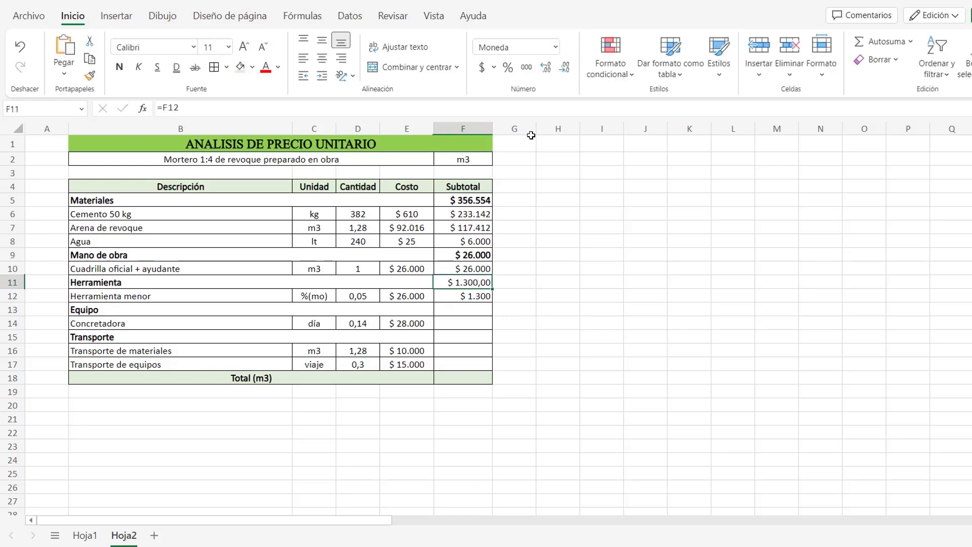
left_click(564, 70)
left_click(119, 67)
Compute the Concretadora subtotal F14 as =D14*E14.
left_click(476, 323)
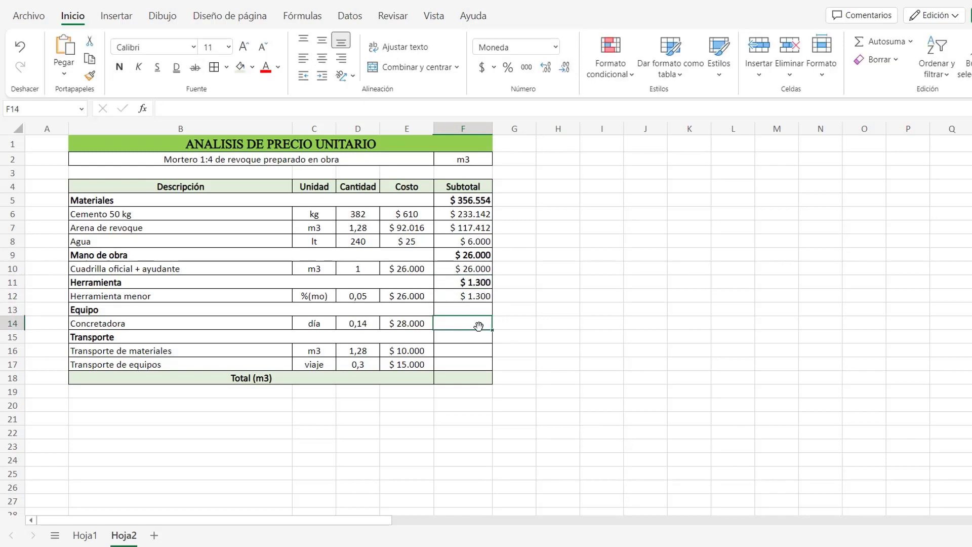
type("=")
left_click(345, 320)
left_click(417, 319)
key("Return")
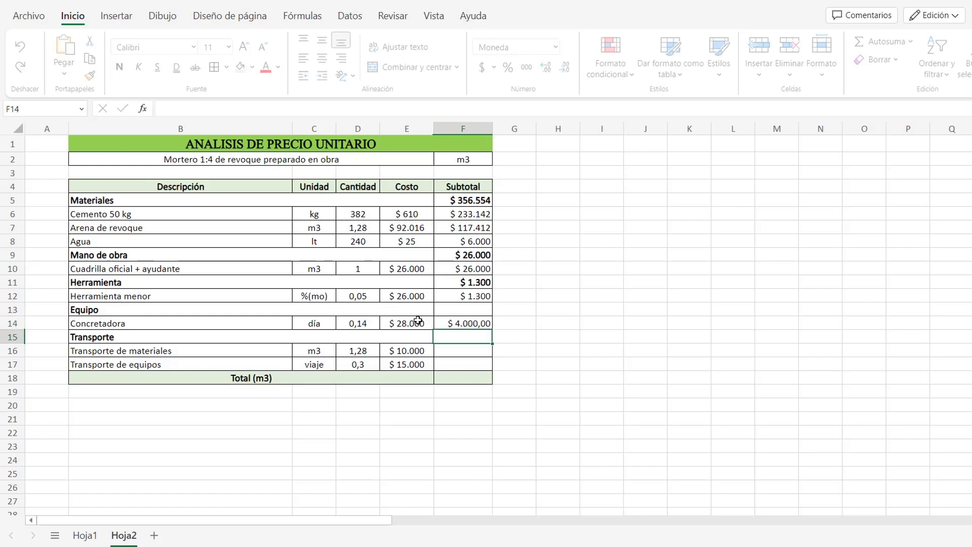
left_click(476, 323)
Link the Equipo subtotal F13 to =F14, bold and without decimals.
left_click(474, 303)
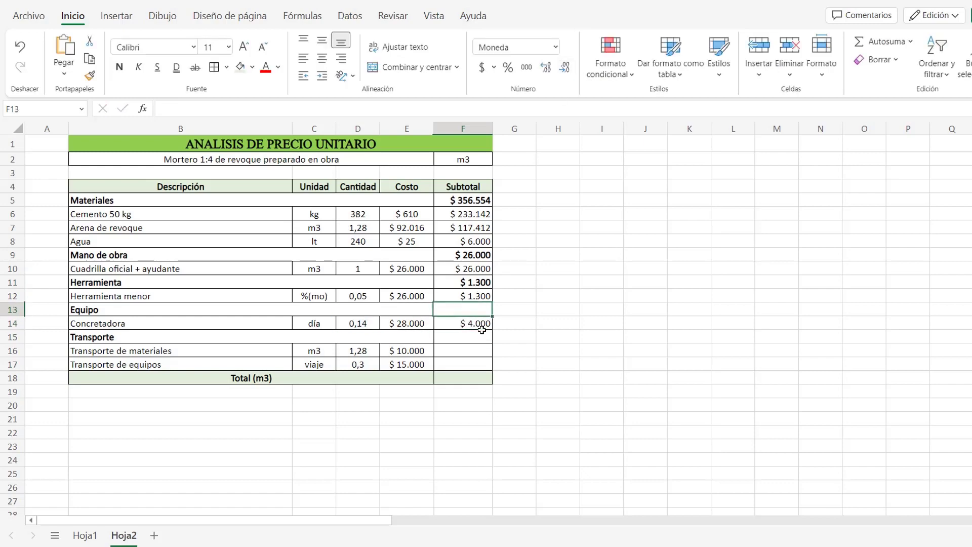
type("=")
left_click(480, 327)
key("Return")
left_click(483, 312)
double_click(564, 67)
left_click(119, 68)
Compute the transport subtotal F16 as =D16*E16 and fill it down to F17.
left_click(445, 350)
type("=")
left_click(356, 349)
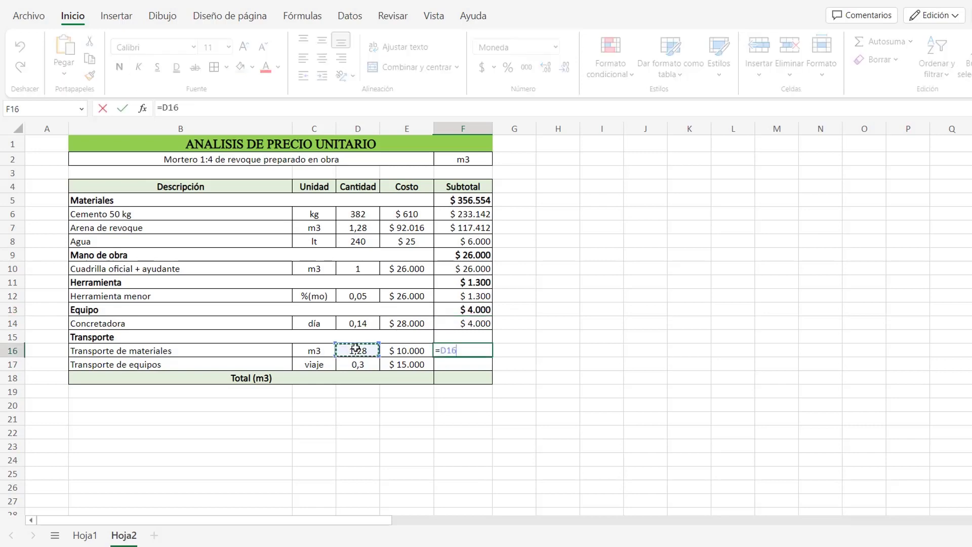
left_click(407, 350)
key("Return")
left_click(464, 350)
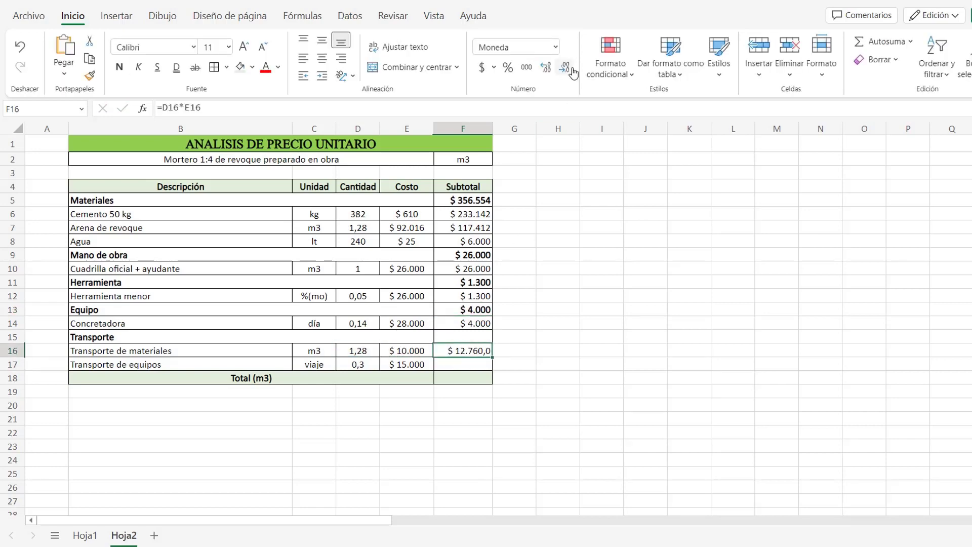
left_click_drag(494, 358, 494, 370)
Set the Transporte subtotal F15 to =F16+F17, bold and without decimals.
left_click(479, 337)
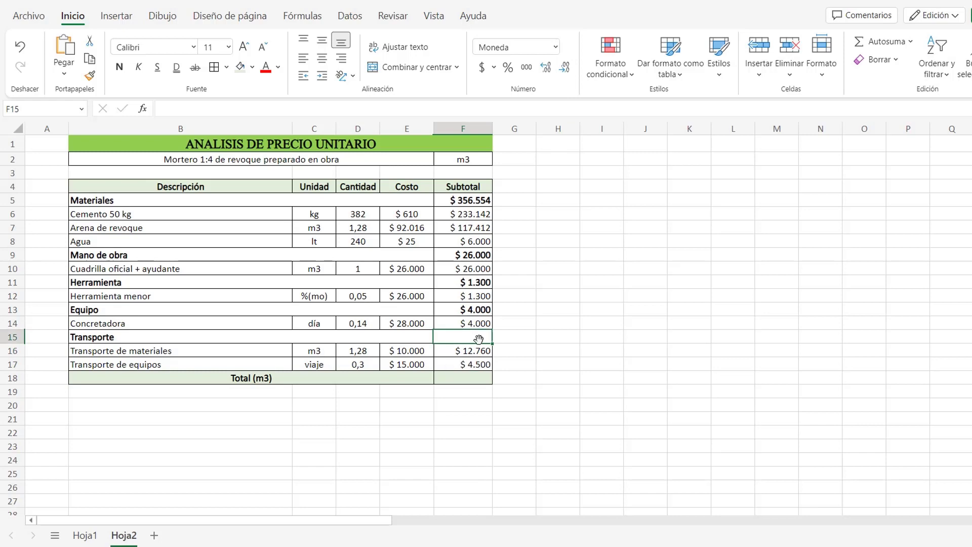
type("=")
key("Down")
type("+")
key("Down")
key("Down")
key("Return")
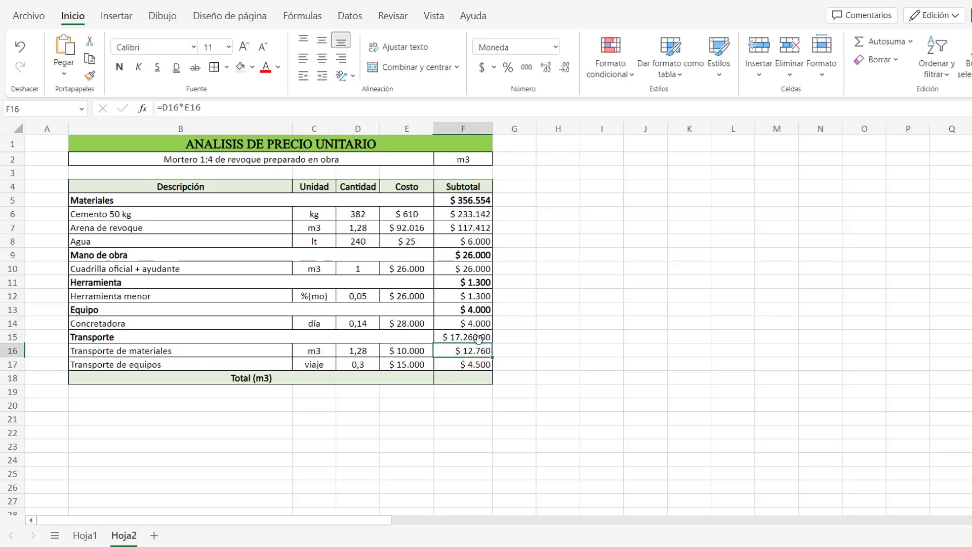
left_click(478, 336)
left_click(564, 68)
left_click(565, 67)
left_click(119, 67)
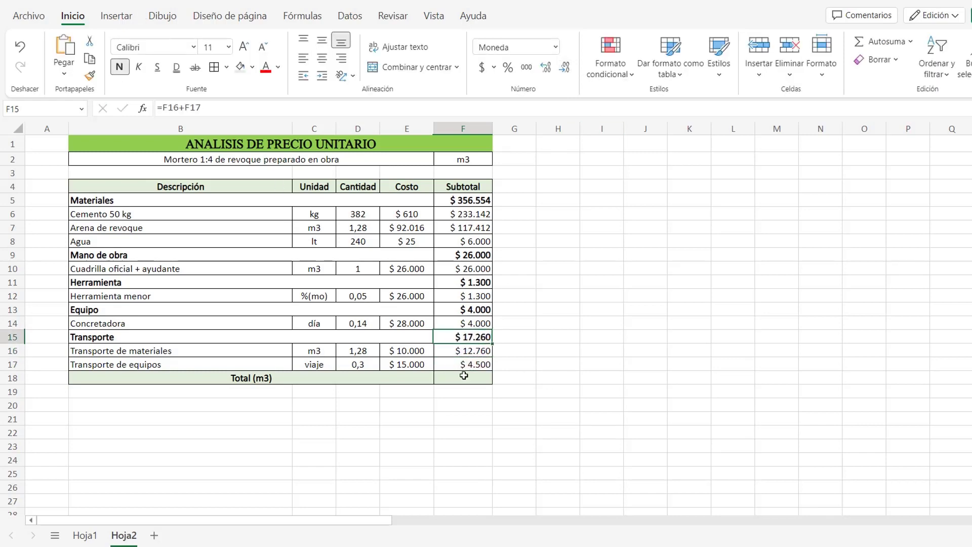
Put the bold Total (m3) =F5+F9+F11+F13+F15 in F18 without decimals, then return to Hoja1.
left_click(463, 378)
type("=F5+")
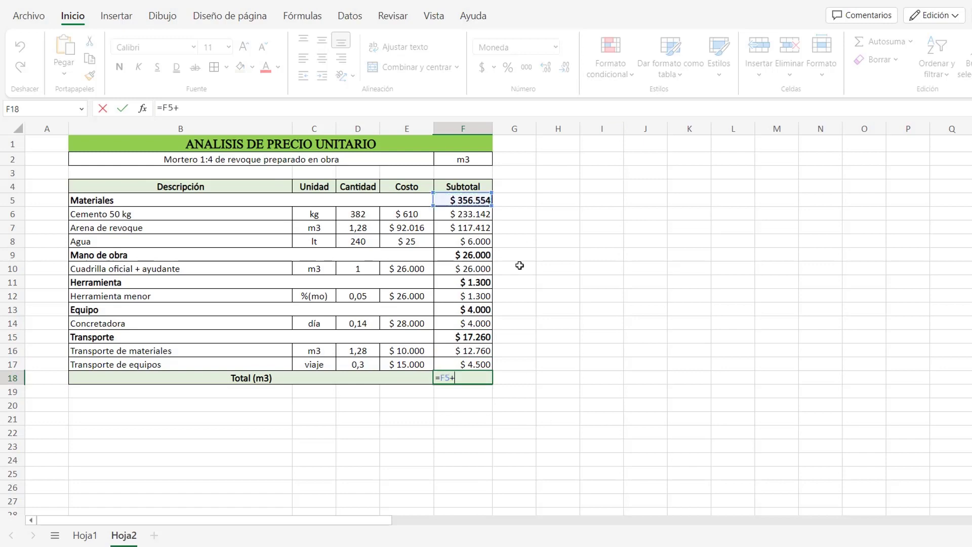
type("F9+")
left_click(486, 283)
type("+")
left_click(487, 308)
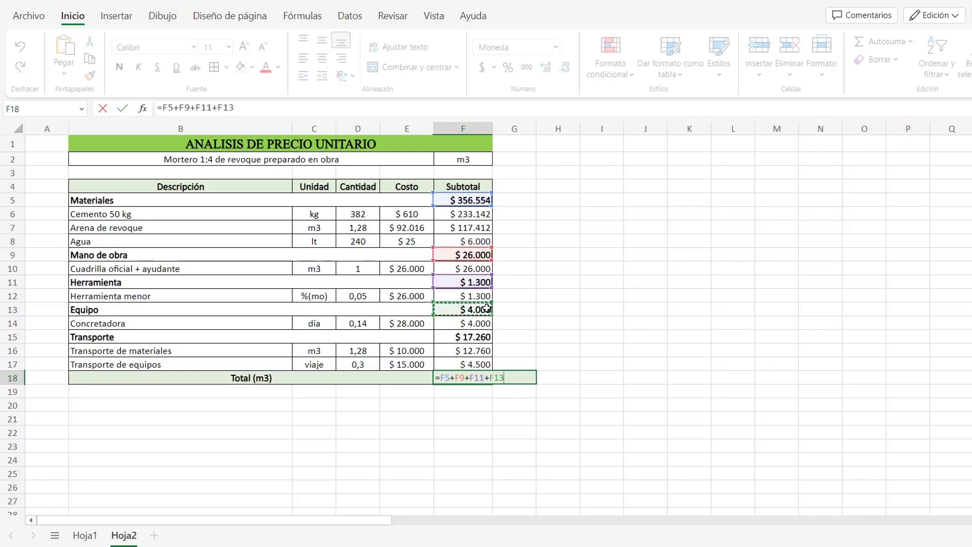
left_click(471, 337)
key("Return")
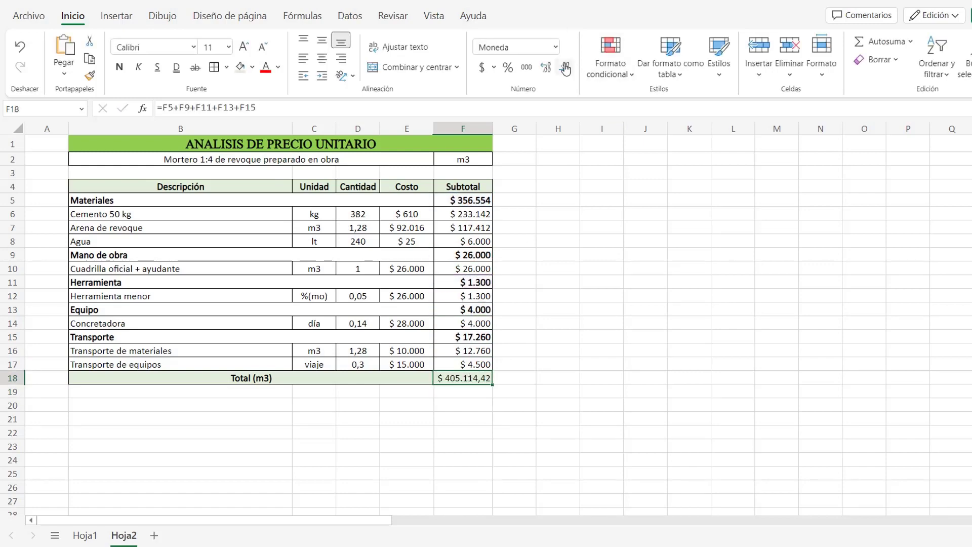
key("ctrl+n")
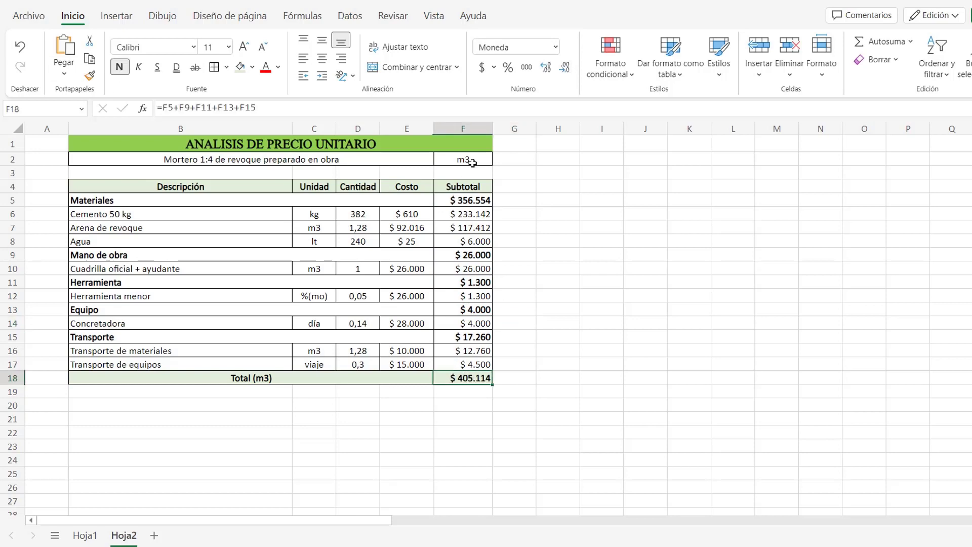
left_click(472, 159)
left_click(409, 164)
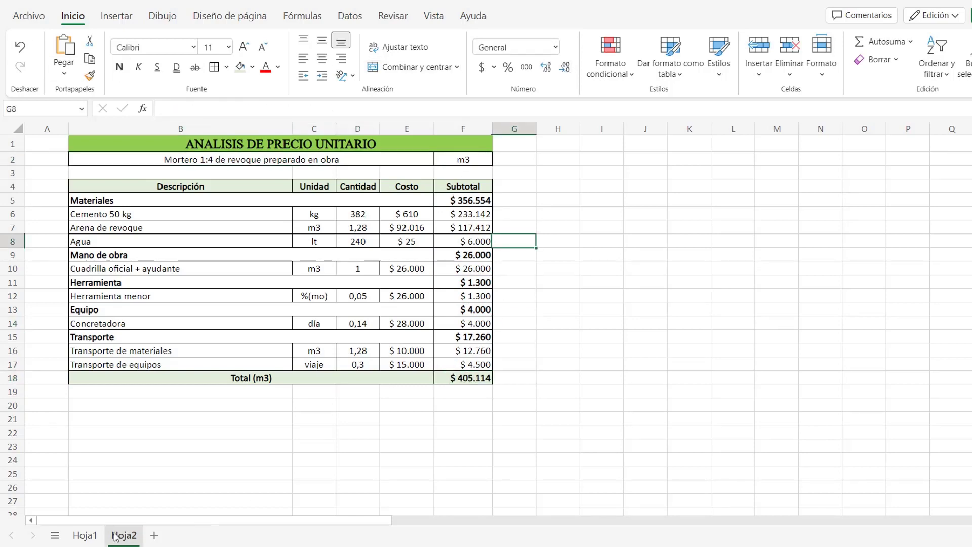
left_click(84, 535)
Link the mortar cost in E7 to Hoja2's Total (m3) in F18, formatted as Moneda with no decimals.
left_click(495, 230)
type("=")
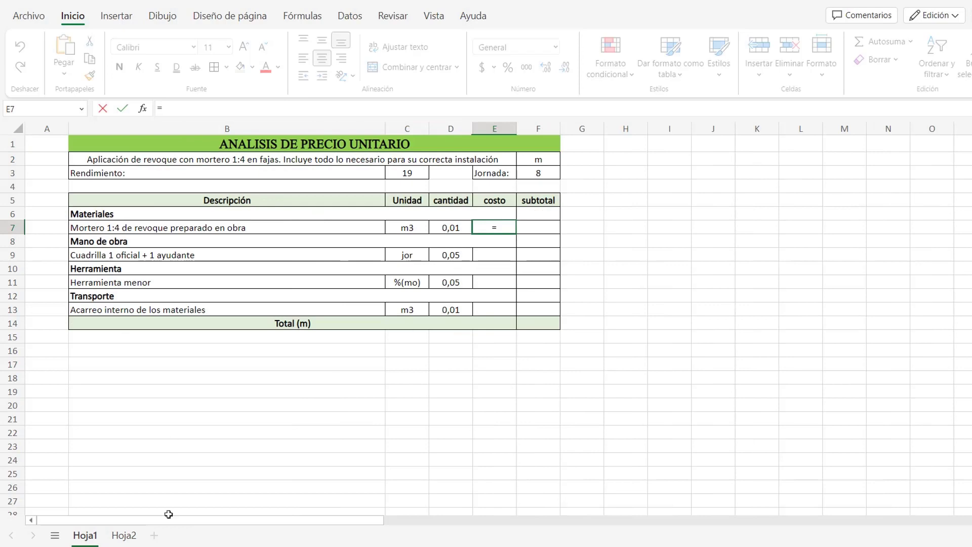
left_click(124, 535)
left_click(448, 380)
key("Return")
left_click(495, 228)
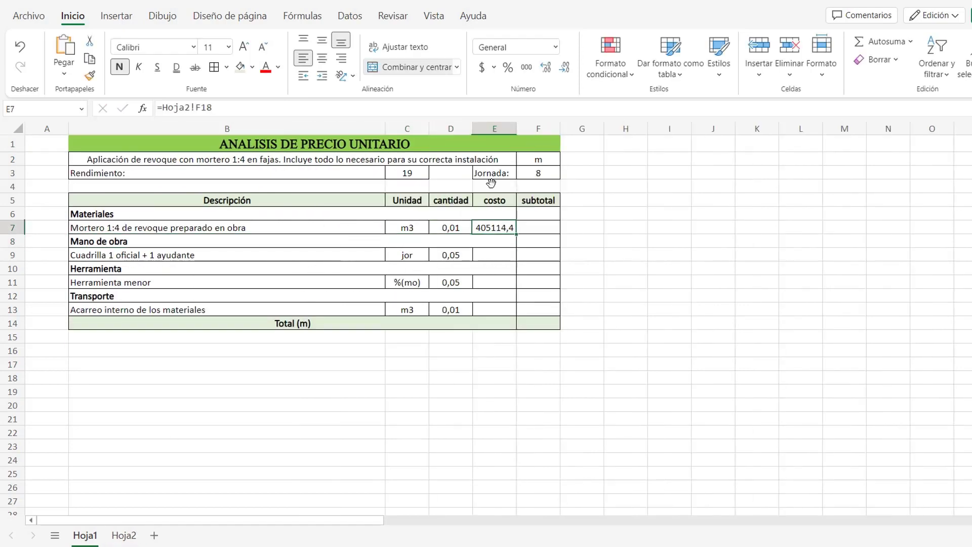
left_click(516, 47)
left_click(515, 101)
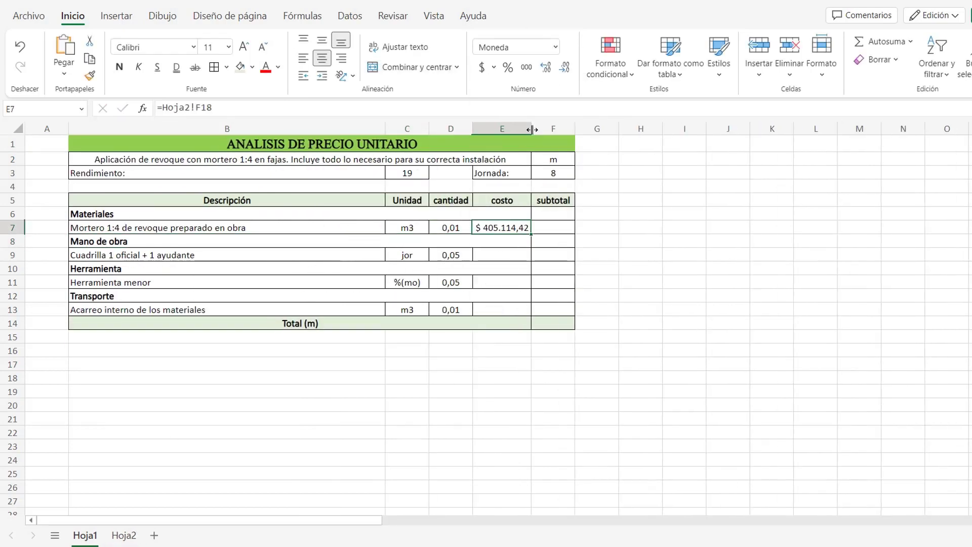
double_click(564, 69)
Enter the labour cost in E9 and format it as Moneda without decimals ($ 205.930).
left_click(513, 256)
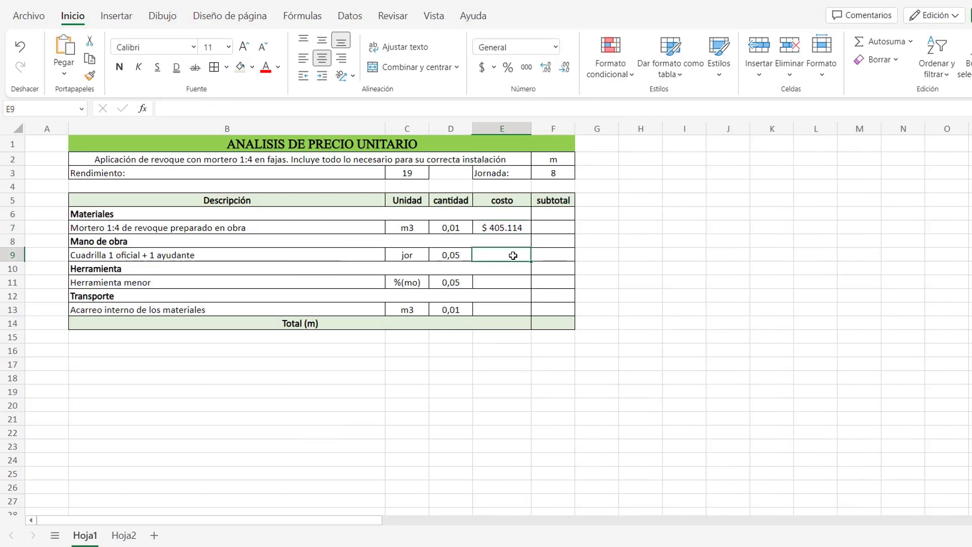
type("205930")
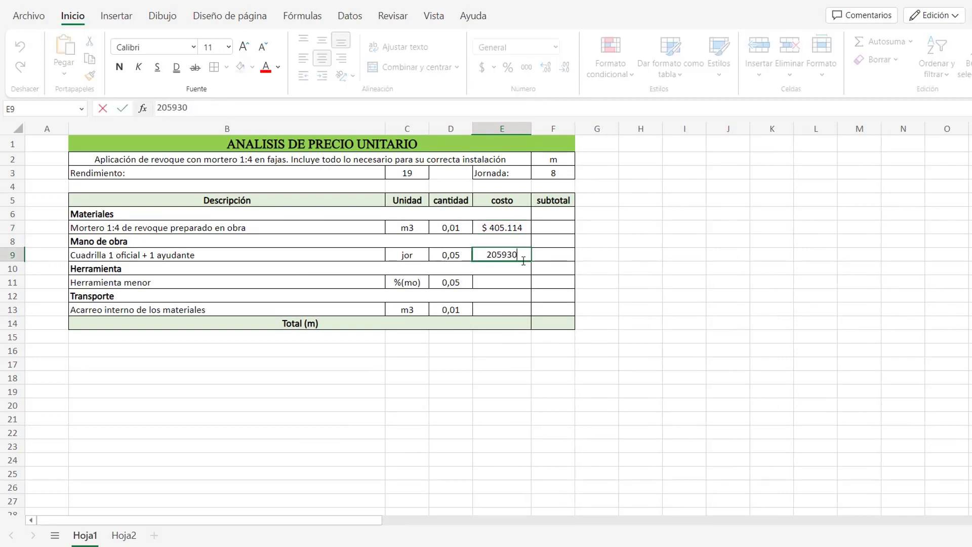
key("Return")
left_click(513, 256)
left_click(556, 47)
left_click(545, 113)
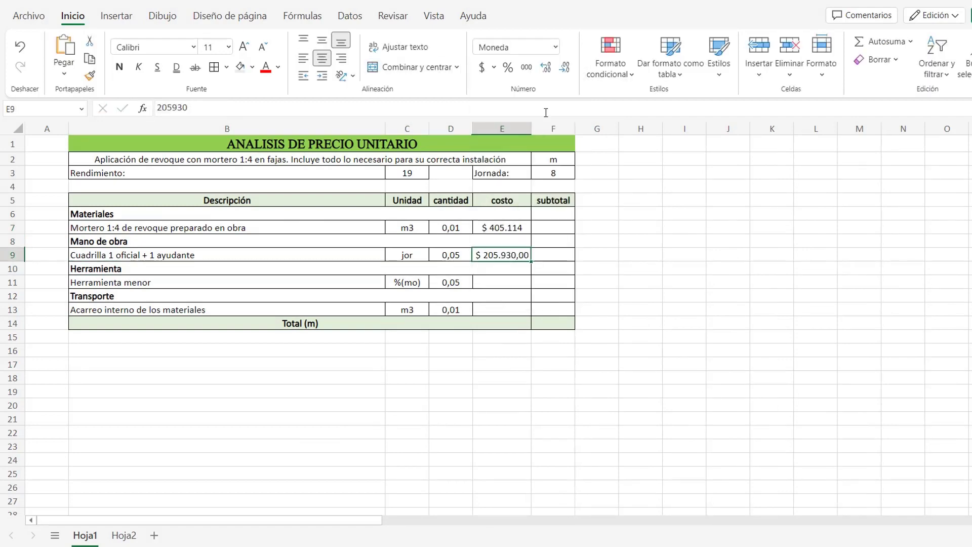
left_click(564, 67)
left_click(564, 67)
Set the Herramienta menor cost in E11 to =F8, formatted as Moneda.
left_click(511, 280)
type("=")
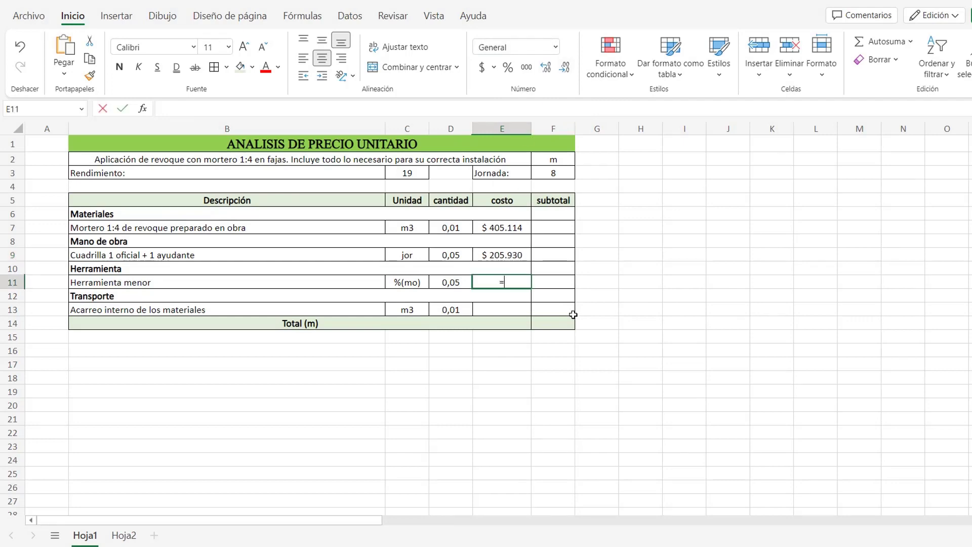
left_click(560, 243)
key("Return")
left_click(511, 284)
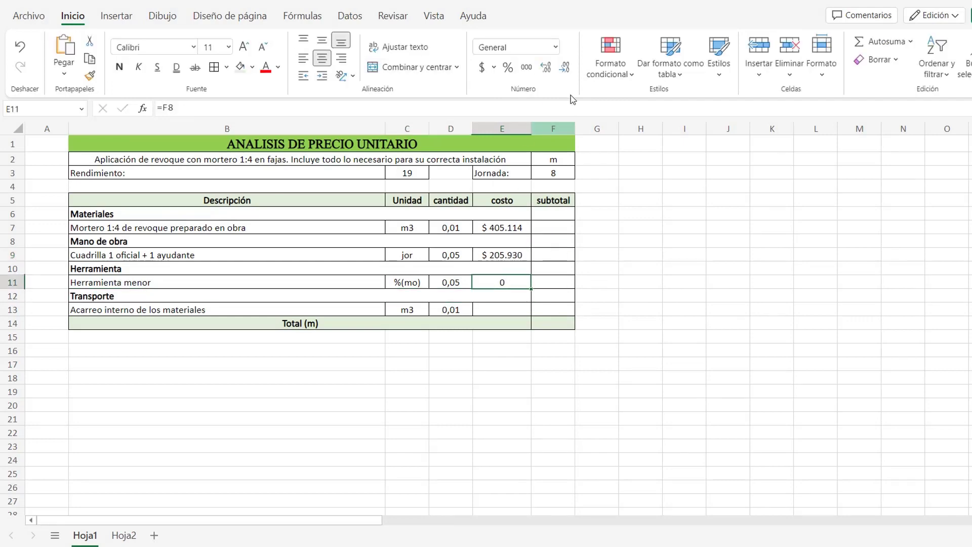
left_click(556, 47)
left_click(516, 101)
Enter the internal haulage cost of 15000 in E13, formatted as Moneda ($ 15.000).
left_click(501, 310)
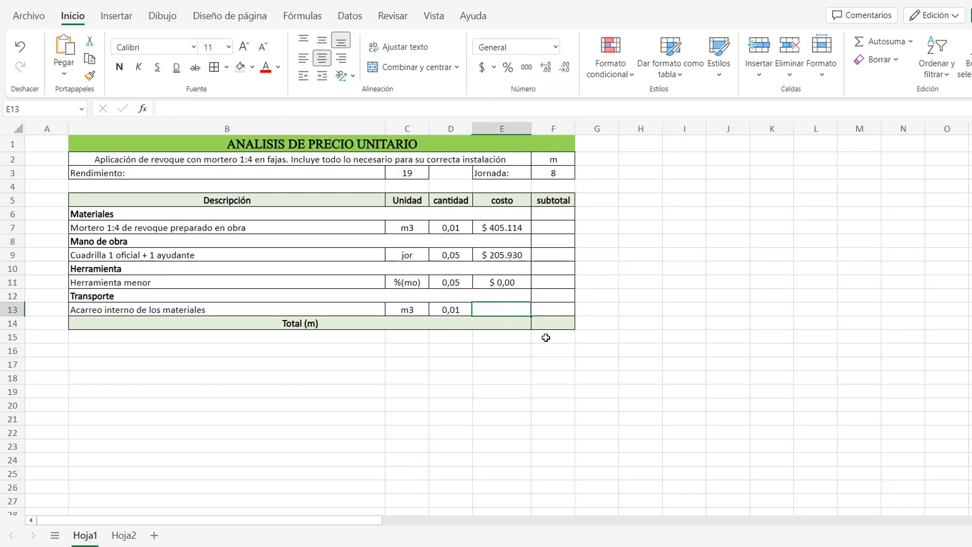
type("1500")
key("Tab")
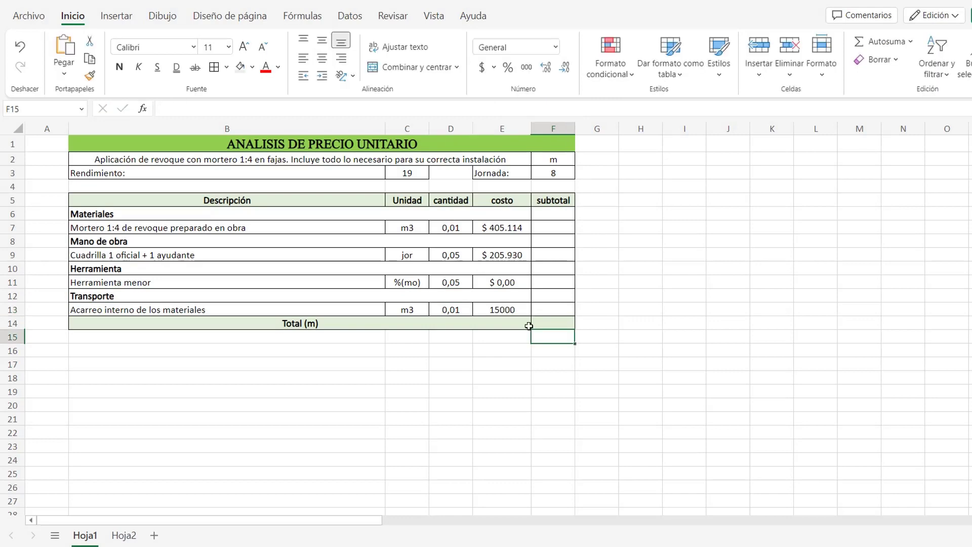
key("Left")
left_click(556, 47)
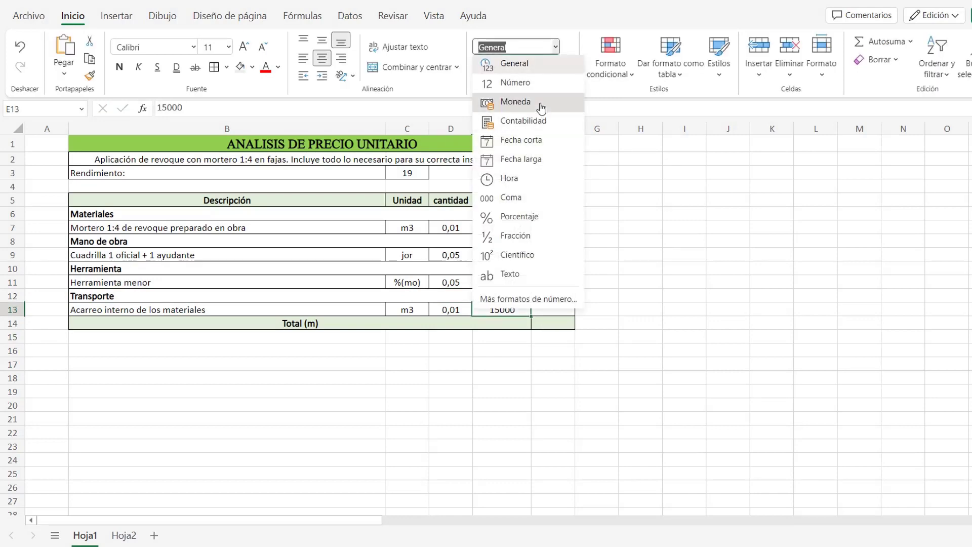
left_click(519, 102)
left_click(564, 71)
Remove both decimals from the Herramienta menor cost in E11 so it shows $ 0.
left_click(507, 282)
left_click(565, 68)
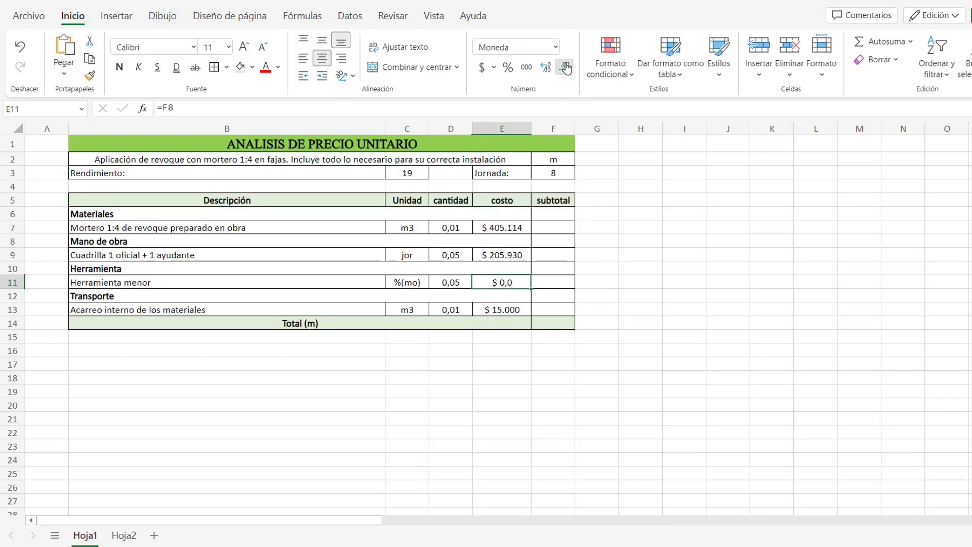
left_click(565, 68)
left_click(553, 227)
Compute the mortar subtotal in F7 and link a bold Materiales subtotal in F6 to it.
type("=")
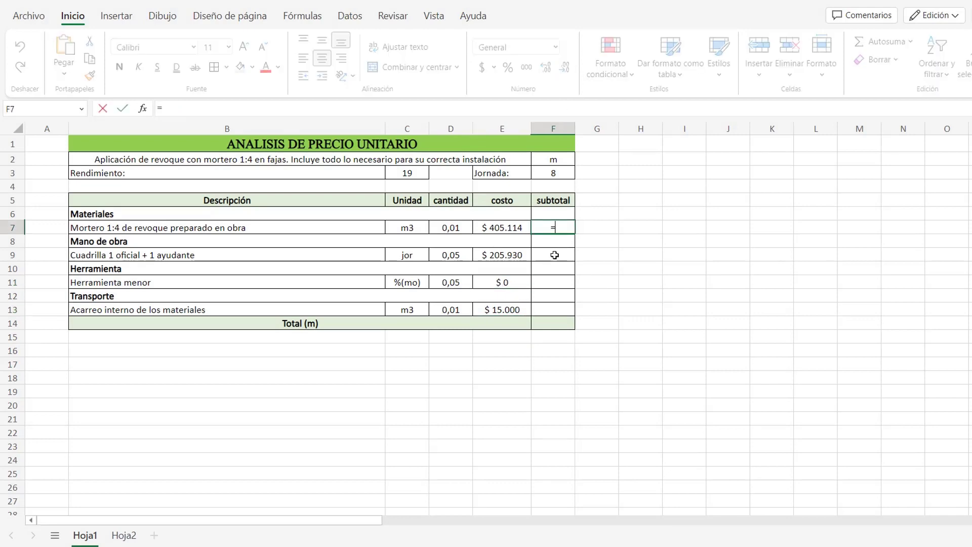
key("Left")
key("Left")
key("Left")
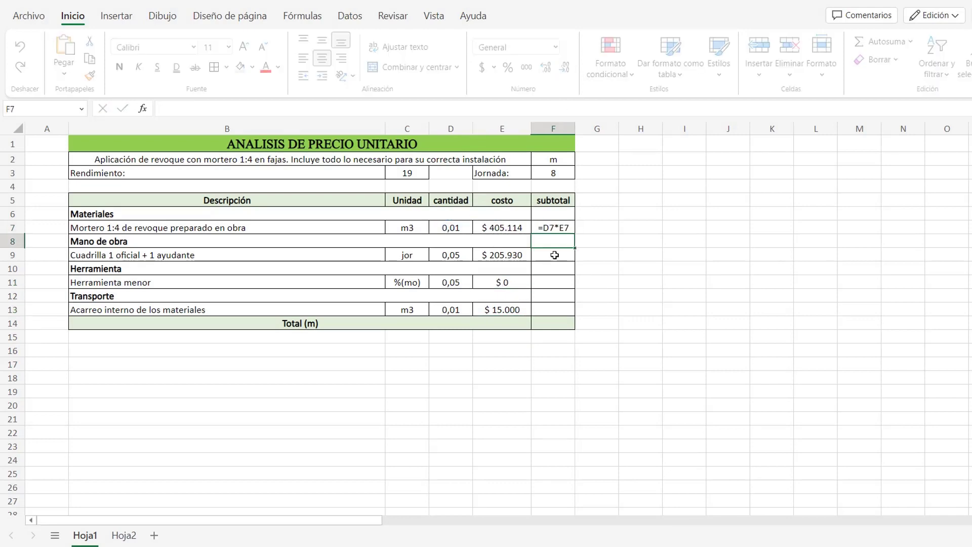
key("Return")
left_click(556, 232)
left_click(564, 213)
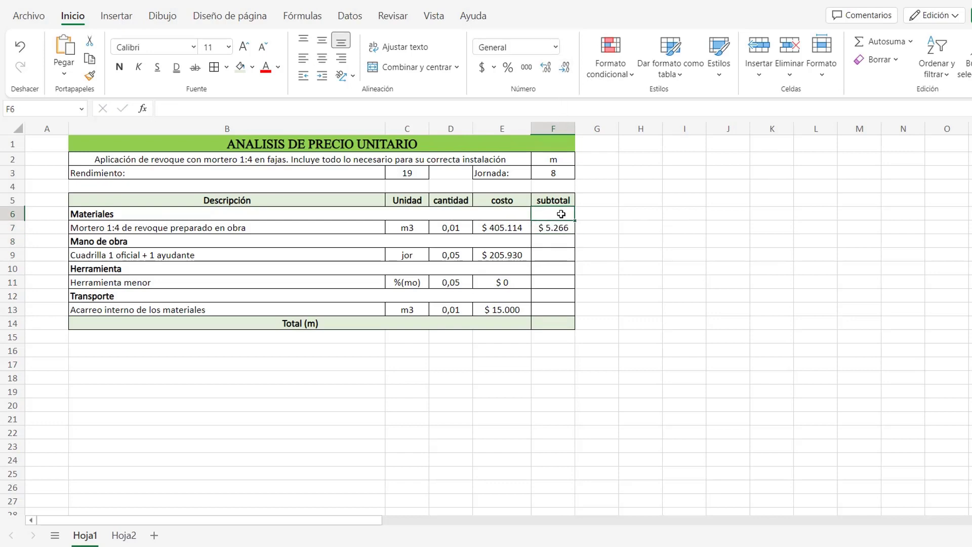
type("=")
key("Down")
key("Return")
left_click(572, 214)
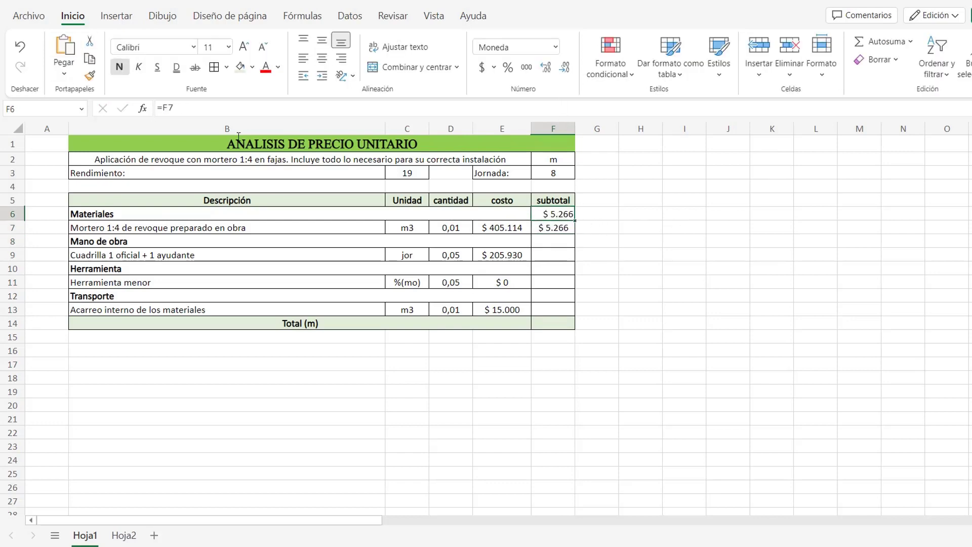
left_click(119, 67)
Enter =D9*E9 in F9, widen column F, and link a bold Mano de obra subtotal in F8.
left_click(548, 256)
type("=")
key("Left")
key("Left")
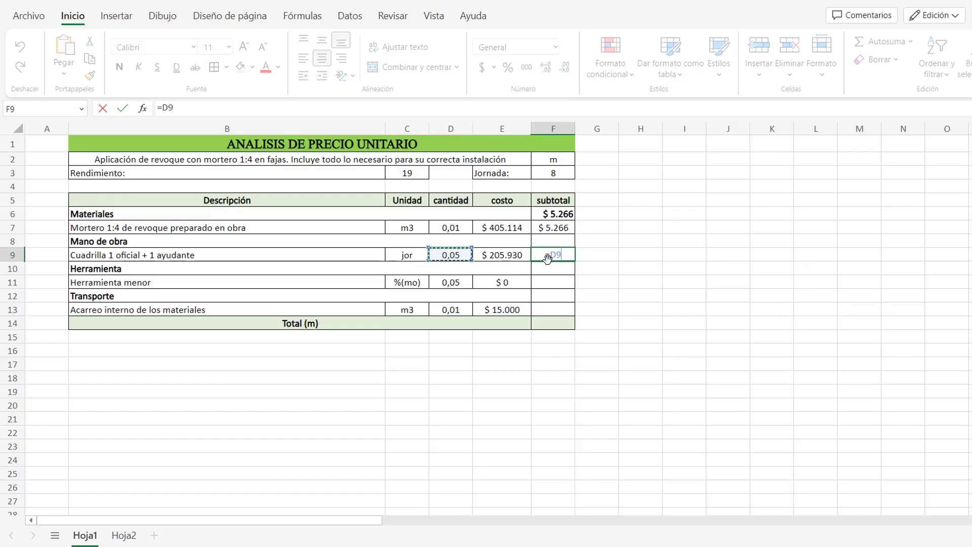
type("*")
key("Left")
key("Return")
left_click(553, 255)
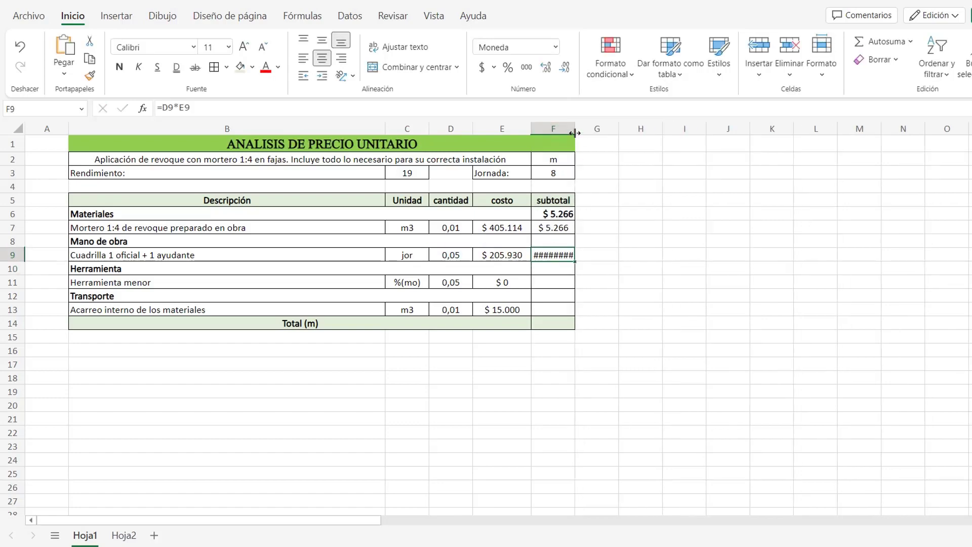
double_click(575, 132)
left_click(577, 242)
type("=")
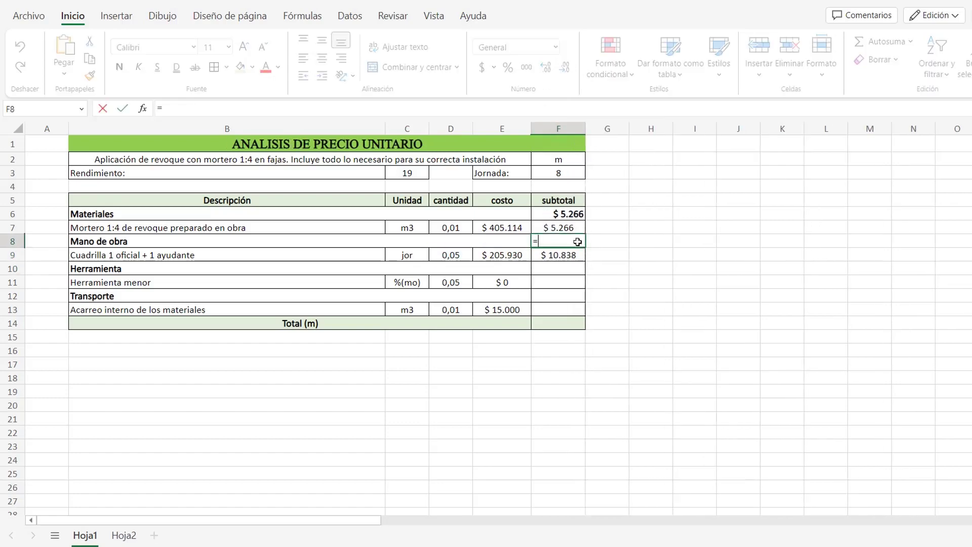
key("Down")
key("Return")
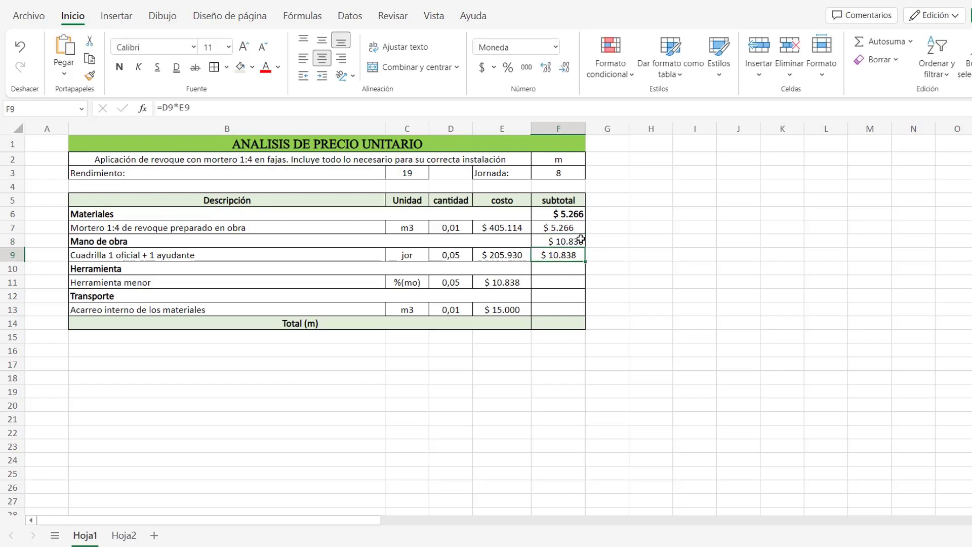
left_click(581, 240)
Enter =D11*E11 in F11 and link a bold Herramienta subtotal in F10 to it.
key("ctrl+n")
left_click(554, 281)
type("=")
key("Left")
key("Left")
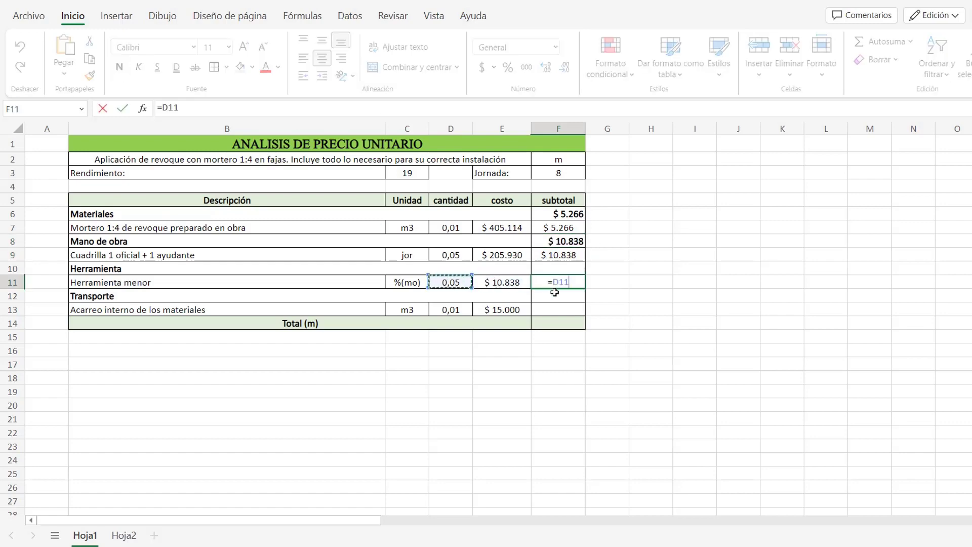
type("*")
key("Left")
key("Return")
left_click(566, 269)
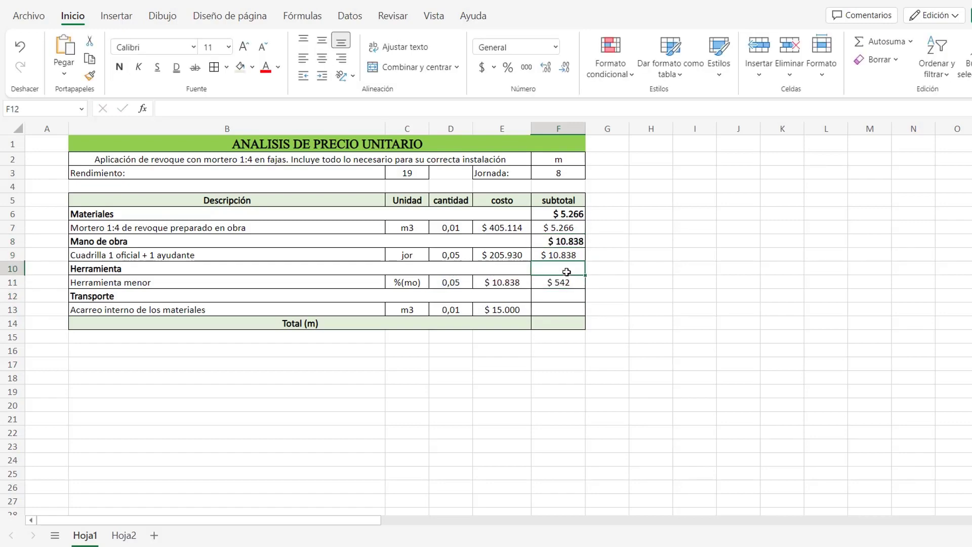
type("=")
left_click(558, 282)
key("Return")
key("Up")
left_click(119, 66)
Enter =D13*E13 in F13 and link a bold Transporte subtotal in F12 to it.
left_click(572, 309)
type("=")
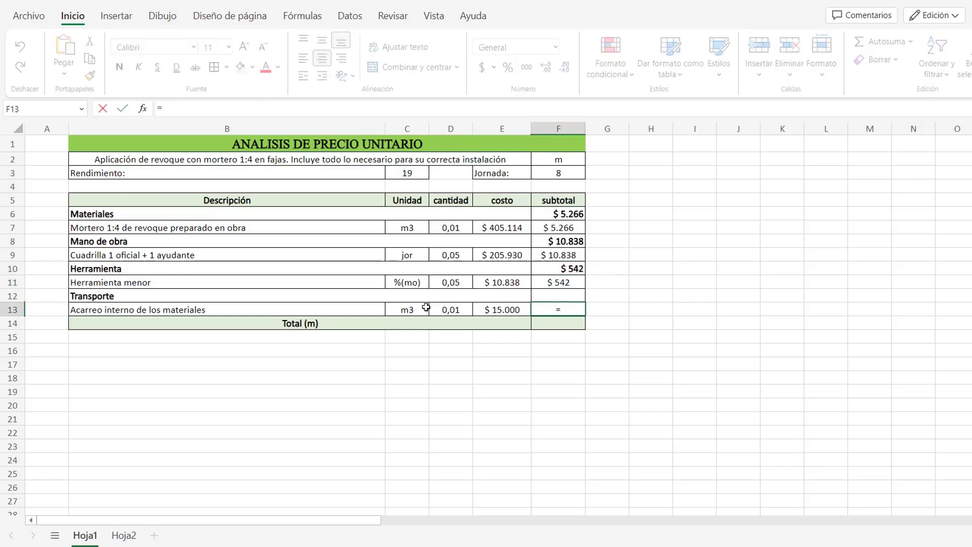
left_click(444, 311)
left_click(489, 308)
key("Return")
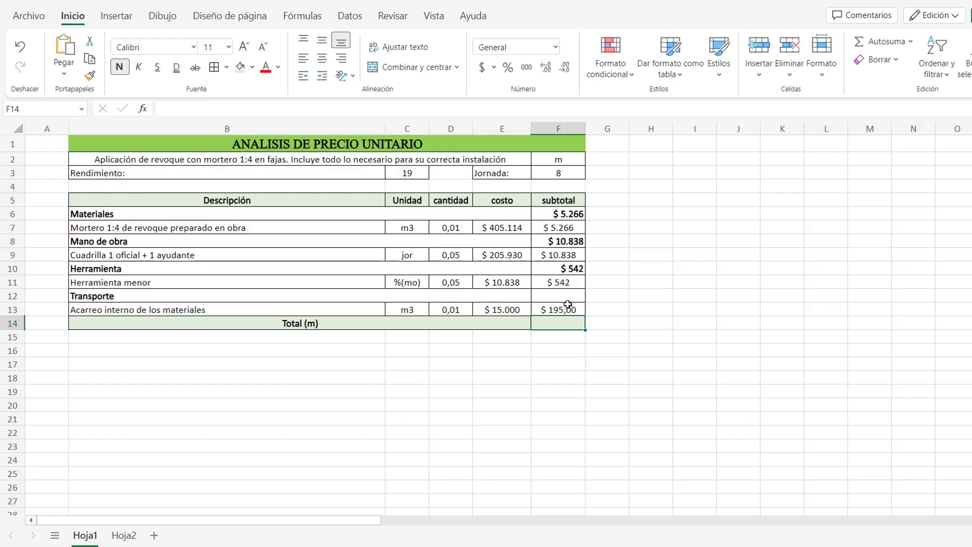
left_click(565, 309)
left_click(568, 299)
type("=")
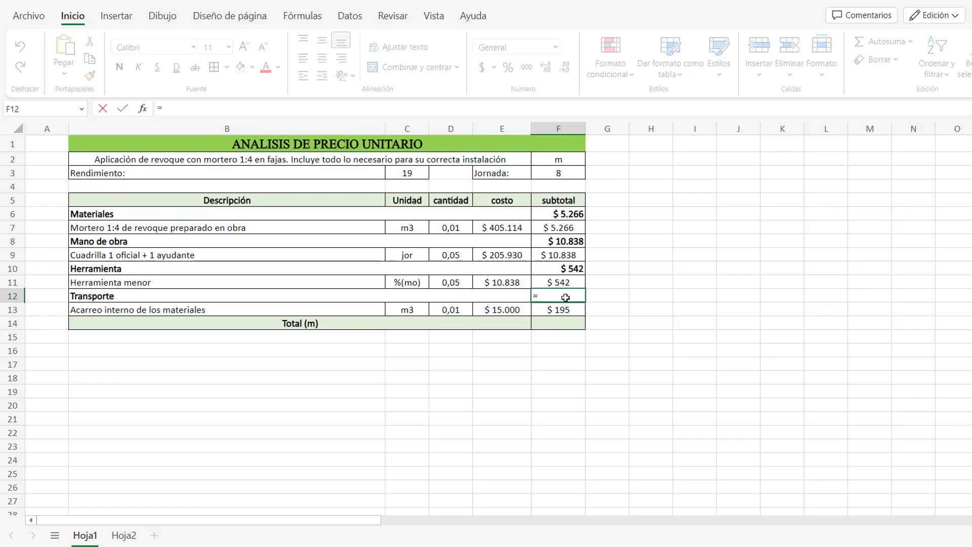
left_click(565, 307)
key("Return")
left_click(578, 296)
Centre subtotals F6:F12 and enter a centred Total (m) =F6+F8+F10+F12 in F14, giving $ 16.842.
left_click(653, 255)
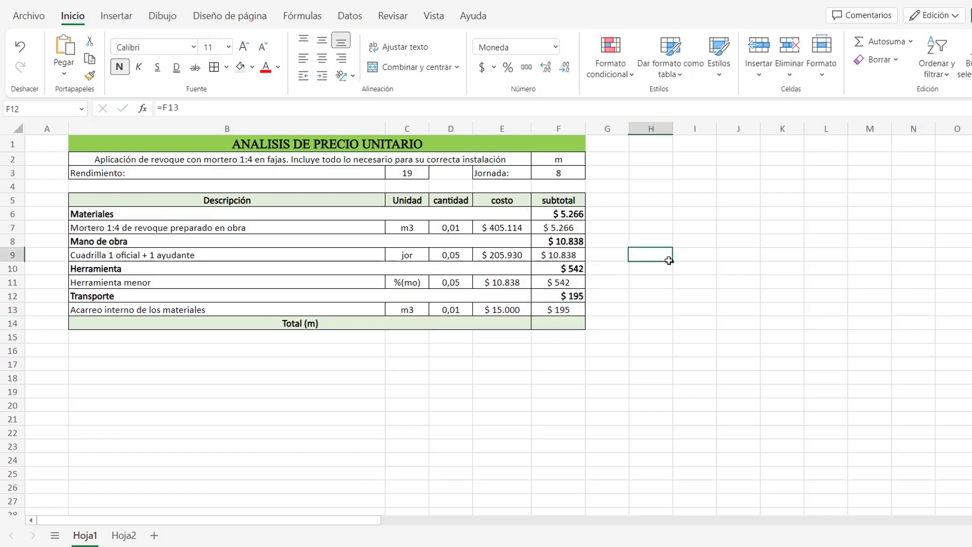
left_click_drag(562, 213, 563, 296)
left_click(322, 57)
left_click(562, 323)
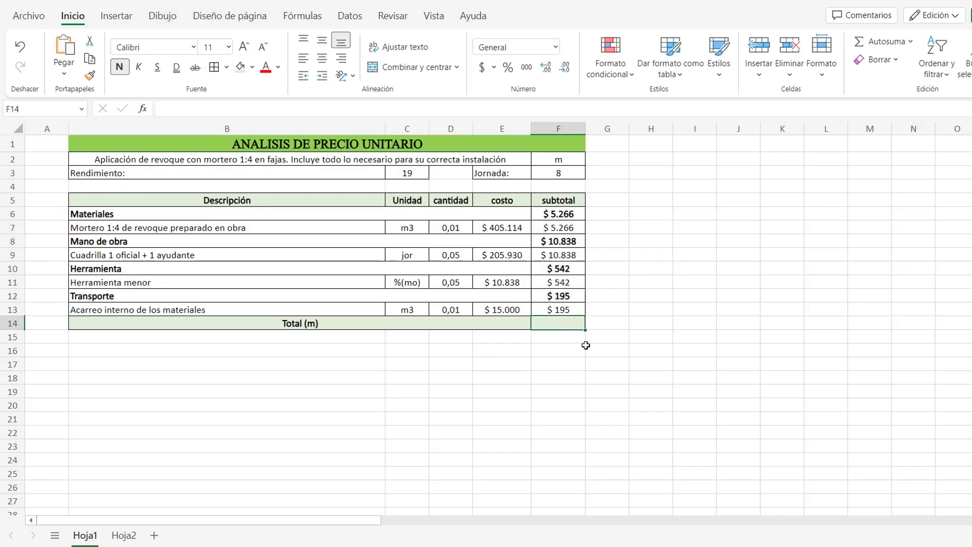
type("=")
left_click(558, 213)
left_click(559, 241)
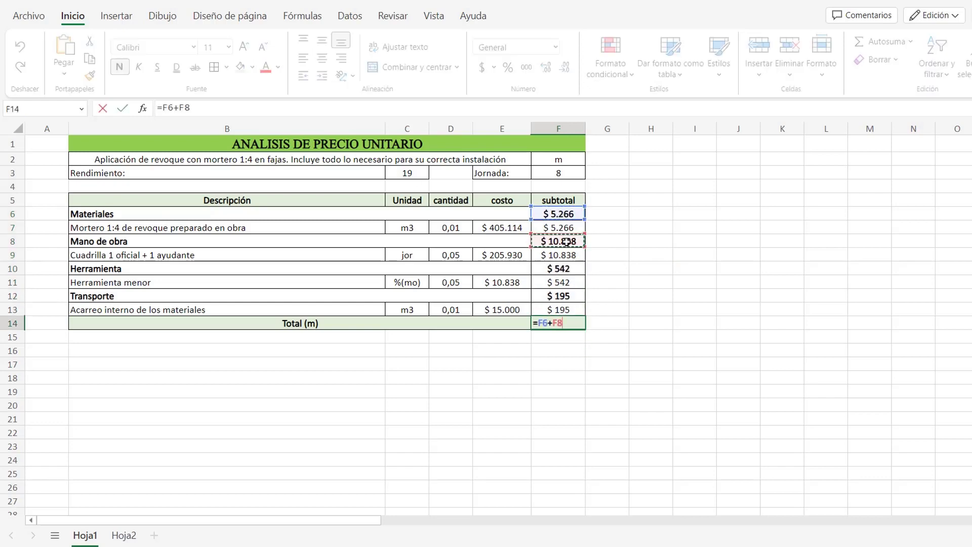
type("+")
left_click(559, 269)
type("+")
left_click(568, 295)
key("Return")
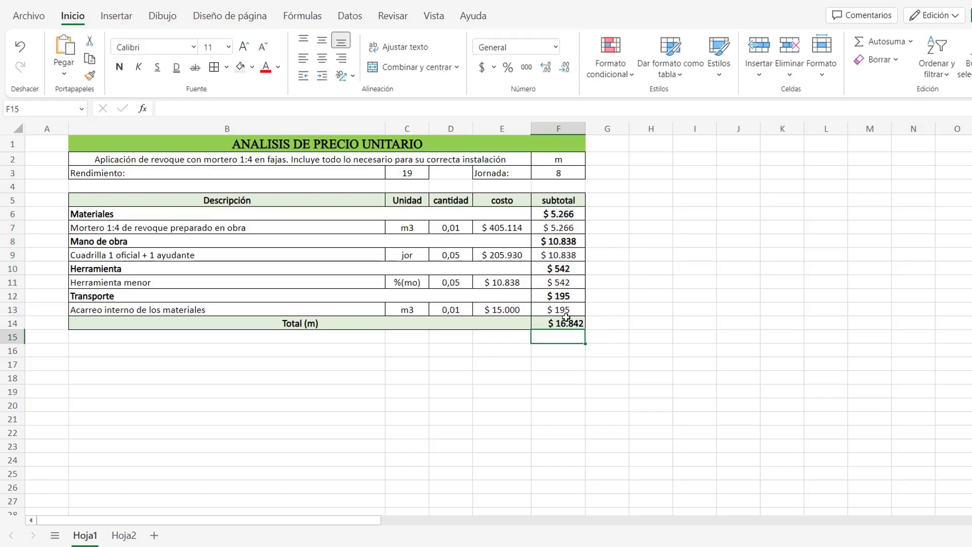
left_click(562, 323)
left_click(325, 64)
Review the merged Total (m) label, unit cell F2, task description and the total in F14.
left_click(472, 324)
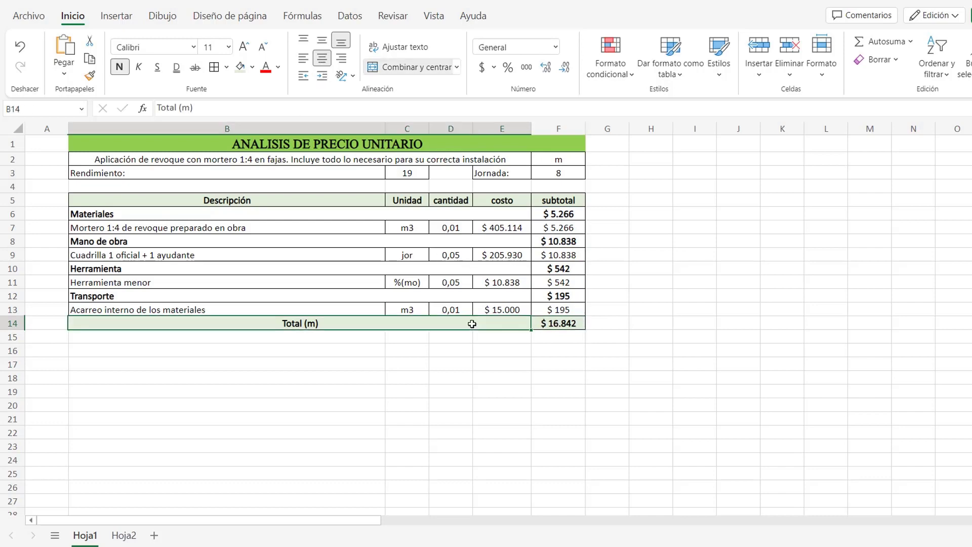
left_click(570, 160)
left_click(480, 153)
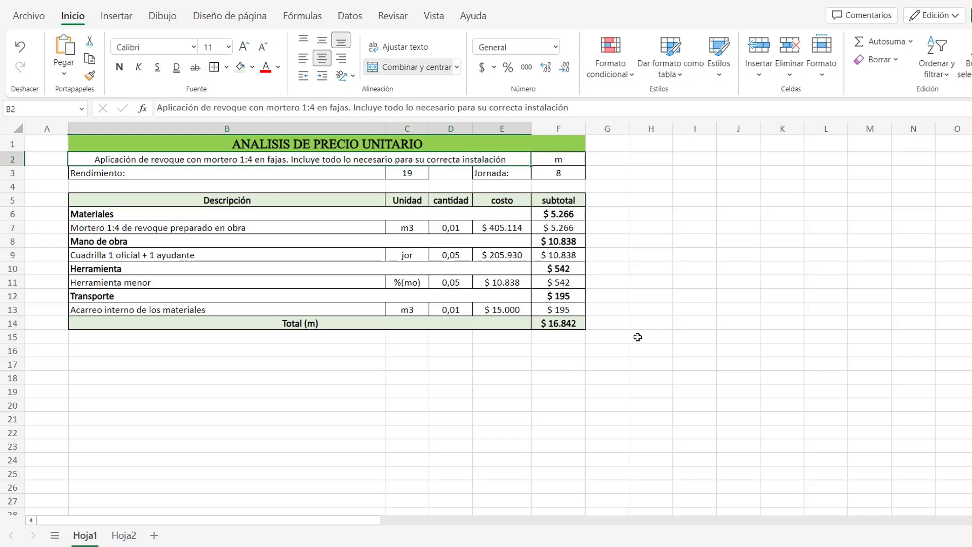
left_click(642, 249)
left_click(547, 321)
Change the mortar quantity formula in D7 to 0,03, raising the Total (m) to $ 22.303.
left_click(445, 228)
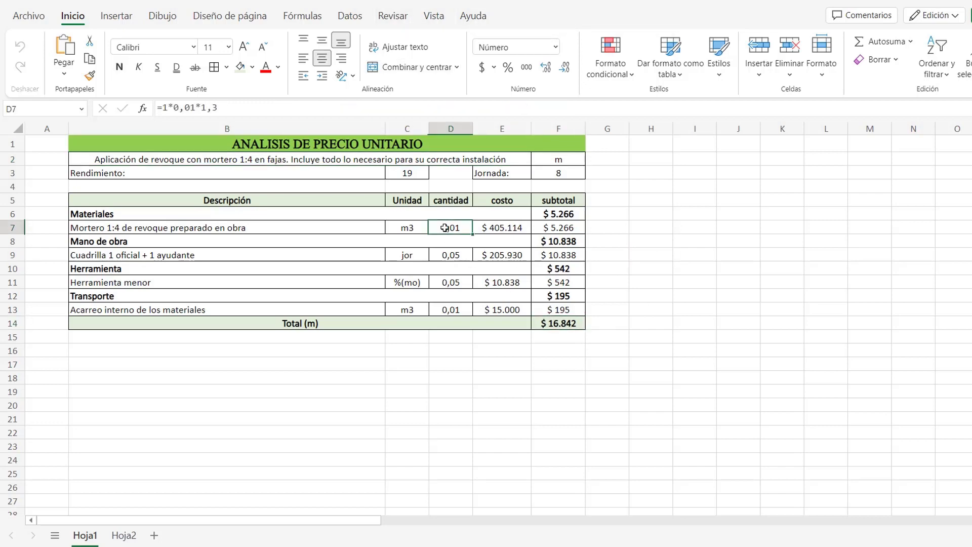
left_click(197, 107)
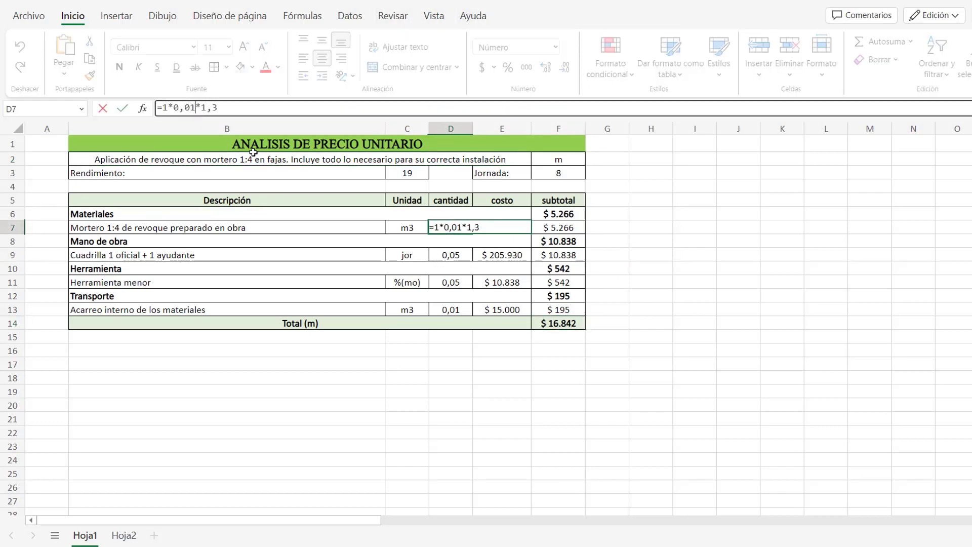
type("5")
key("Return")
left_click(553, 324)
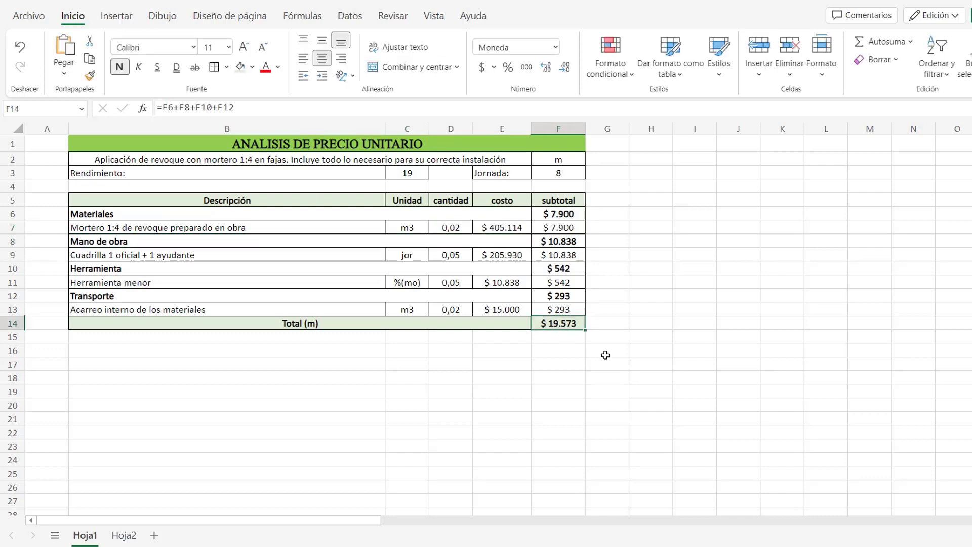
left_click(444, 227)
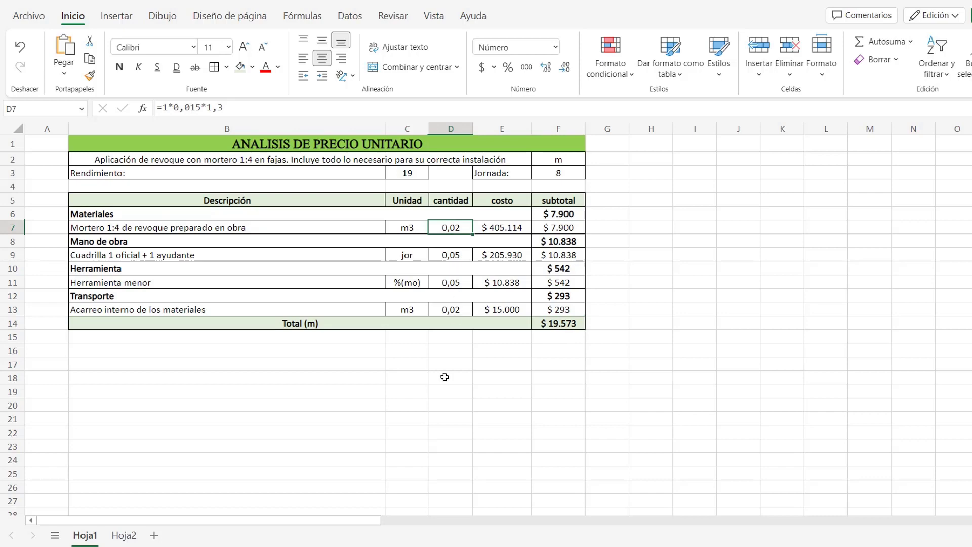
left_click(201, 105)
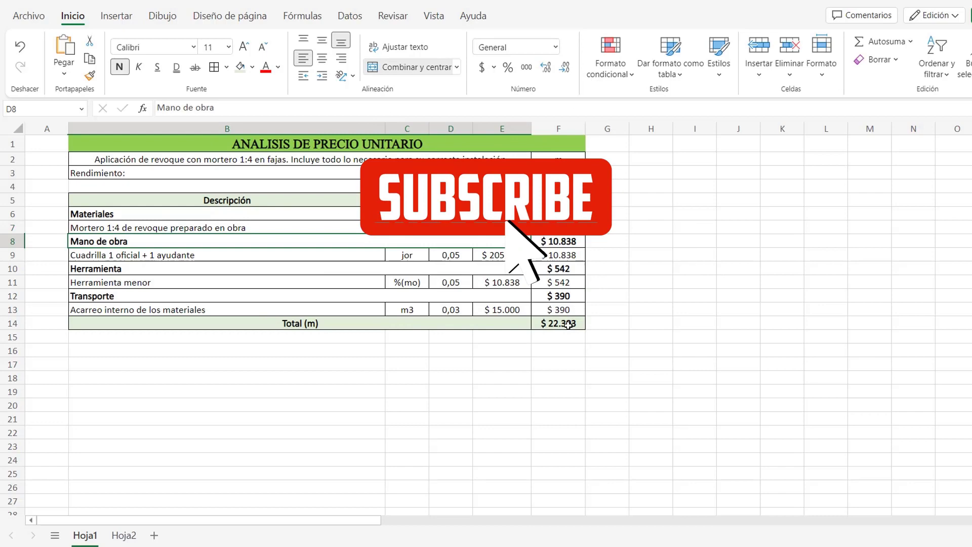
left_click(575, 321)
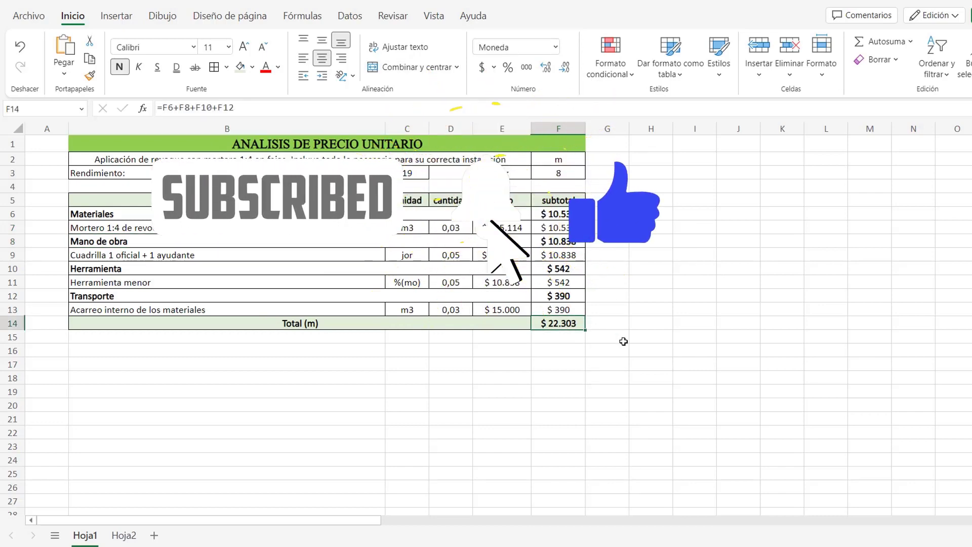
left_click(695, 283)
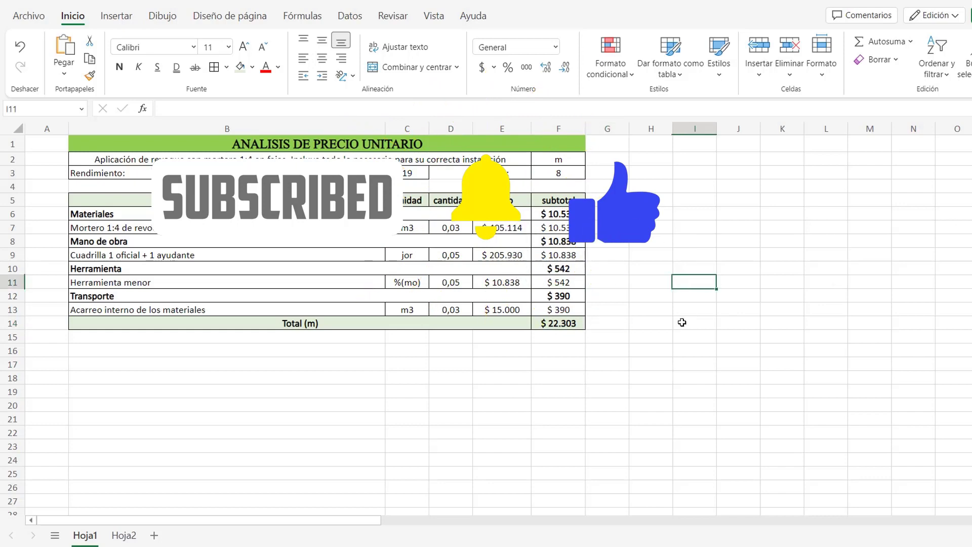